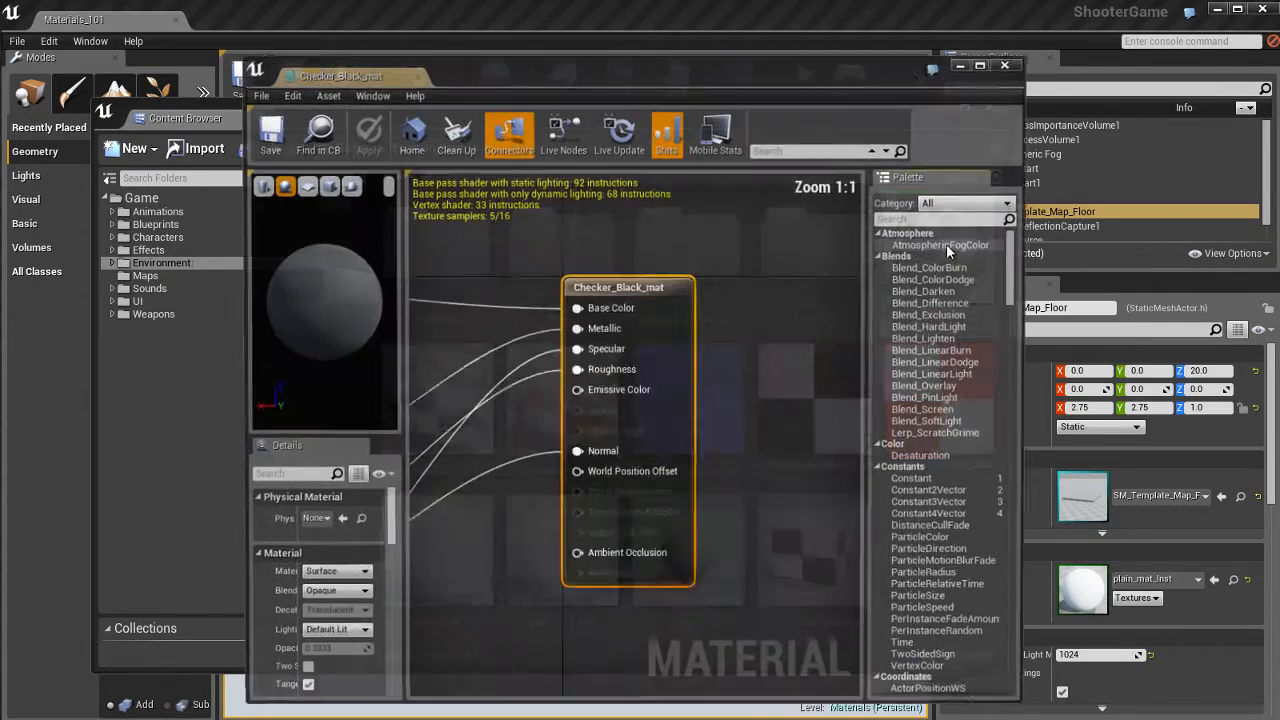
Dock the Checker_Black_mat material editor as a tab beside the Materials_101 level tab and keep it in front.
click(185, 290)
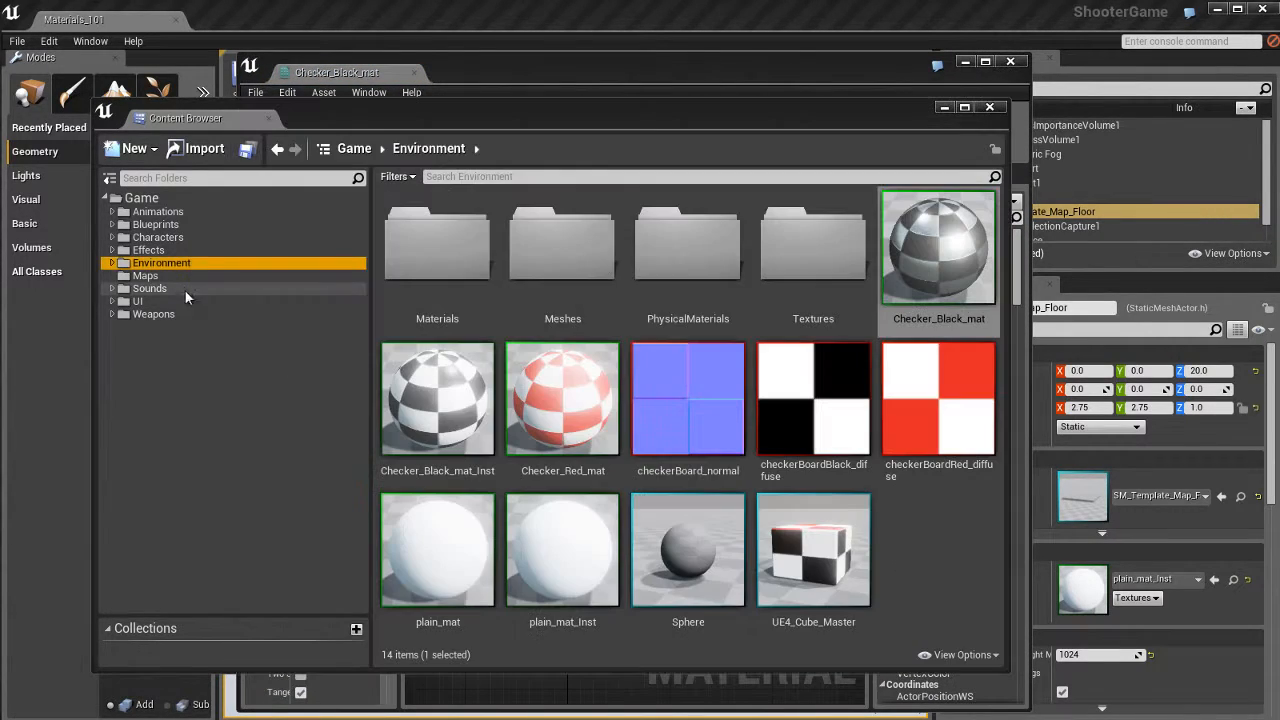
click(999, 109)
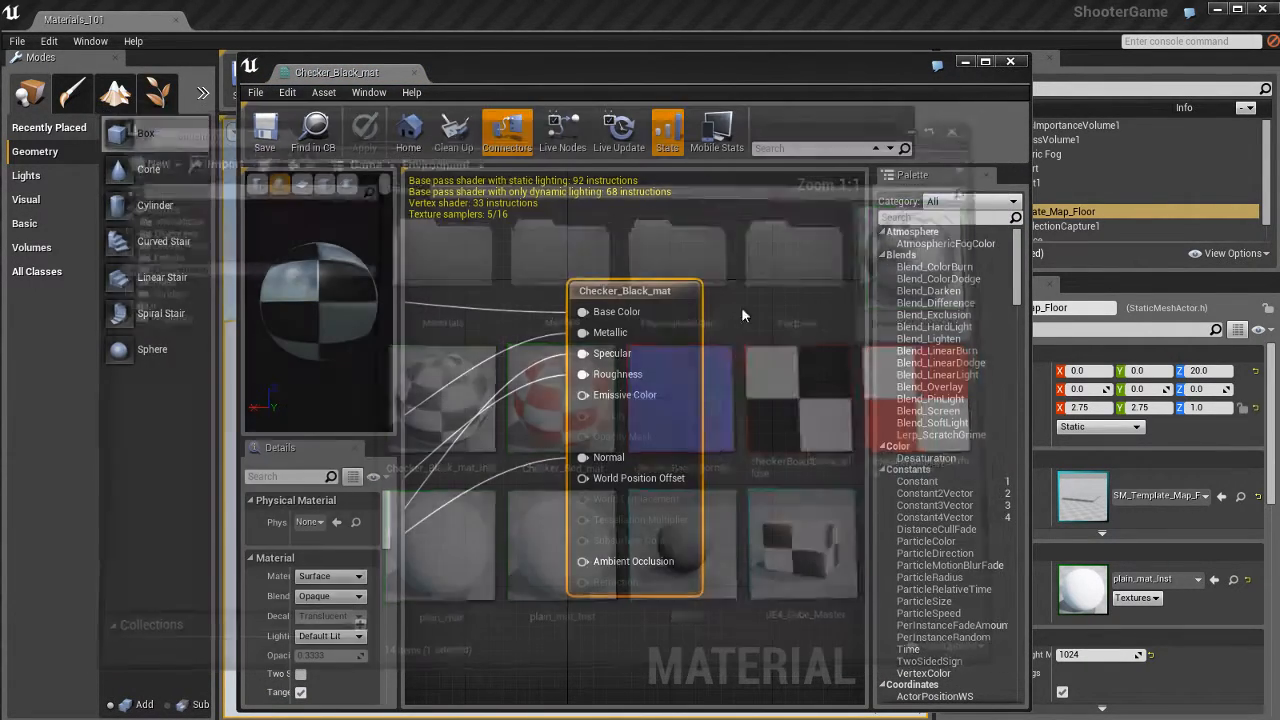
drag(360, 78, 264, 22)
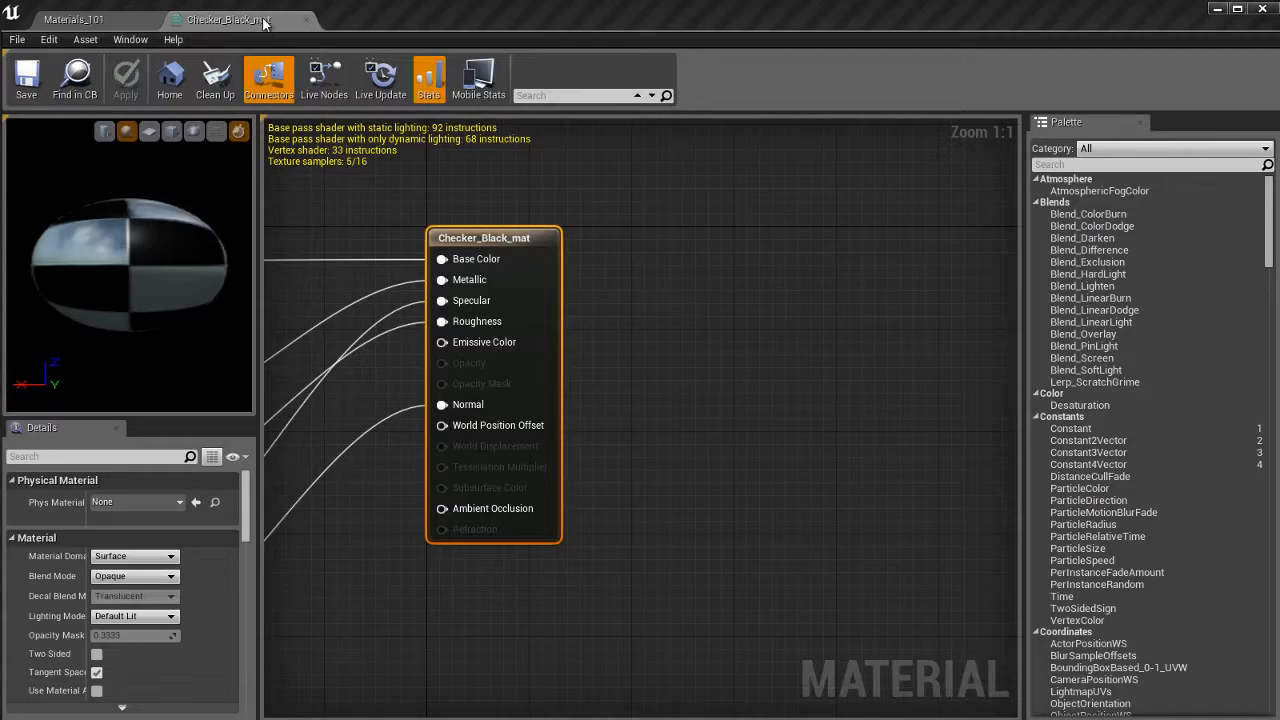
click(155, 22)
click(217, 21)
click(160, 22)
click(246, 24)
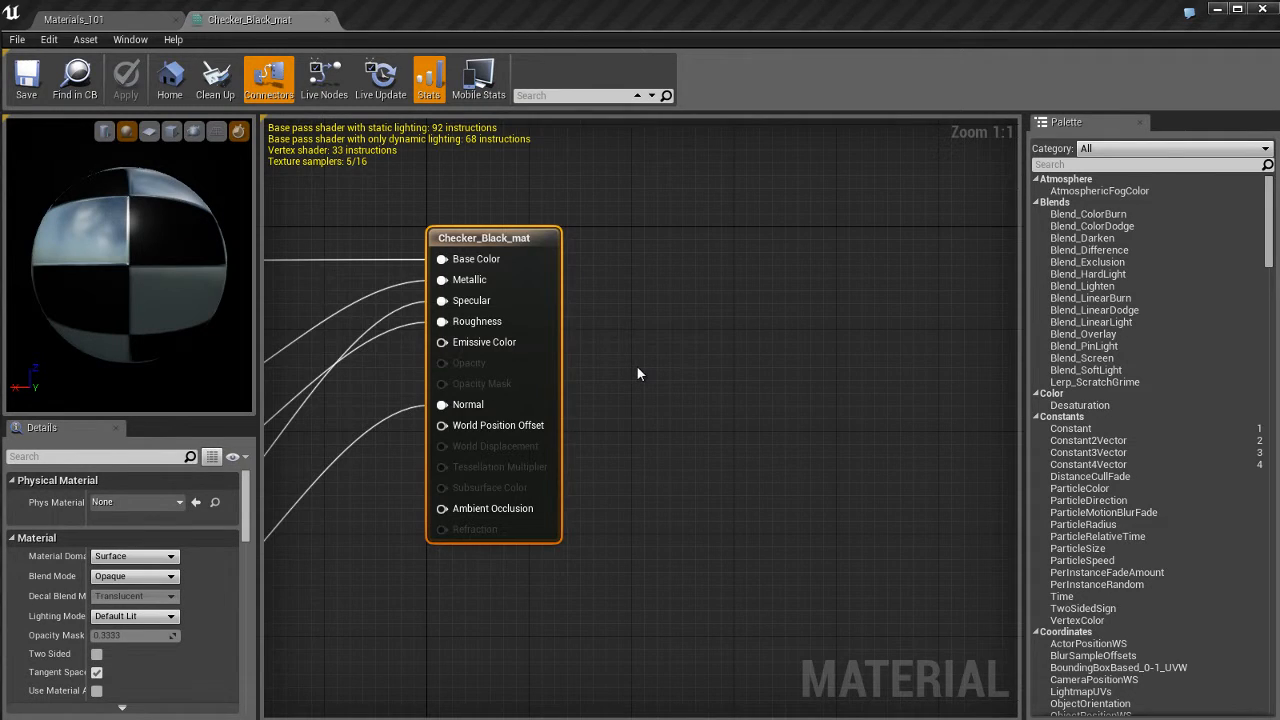
Nudge the checkerboard Texture Sample node slightly away from its TexCoord node in the material graph.
right_drag(636, 365, 962, 322)
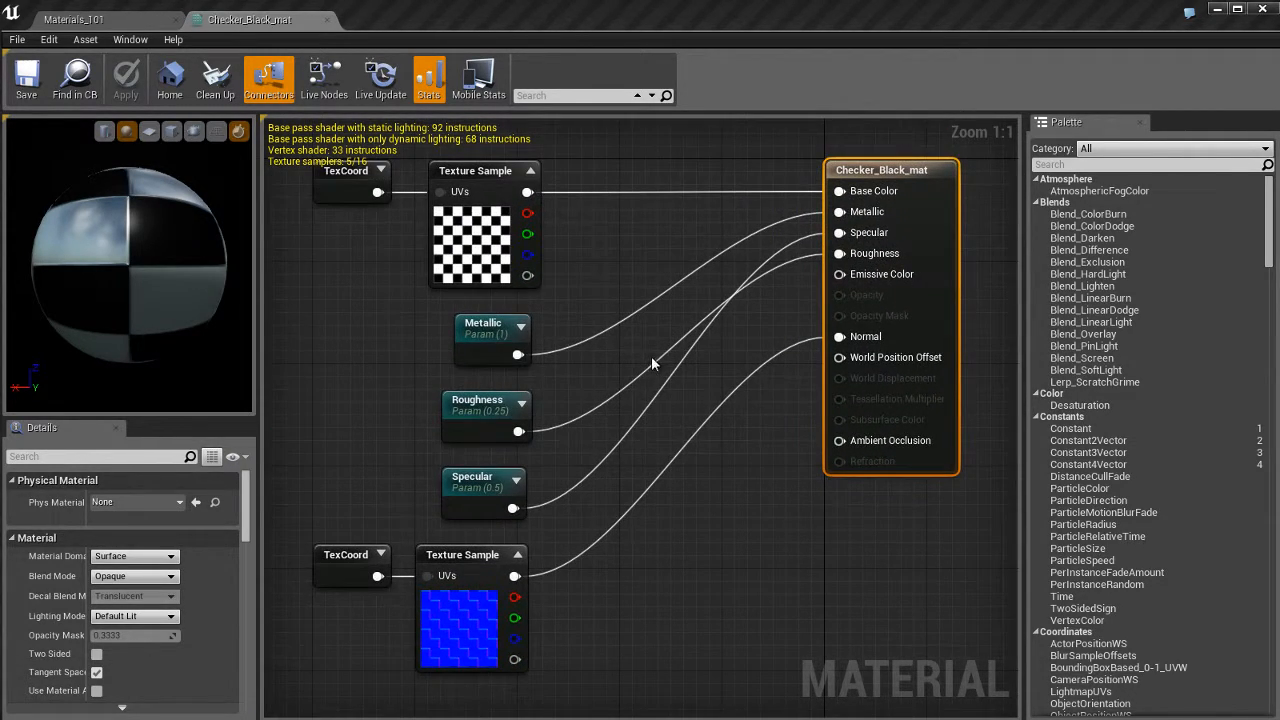
scroll(651, 356, down, 6)
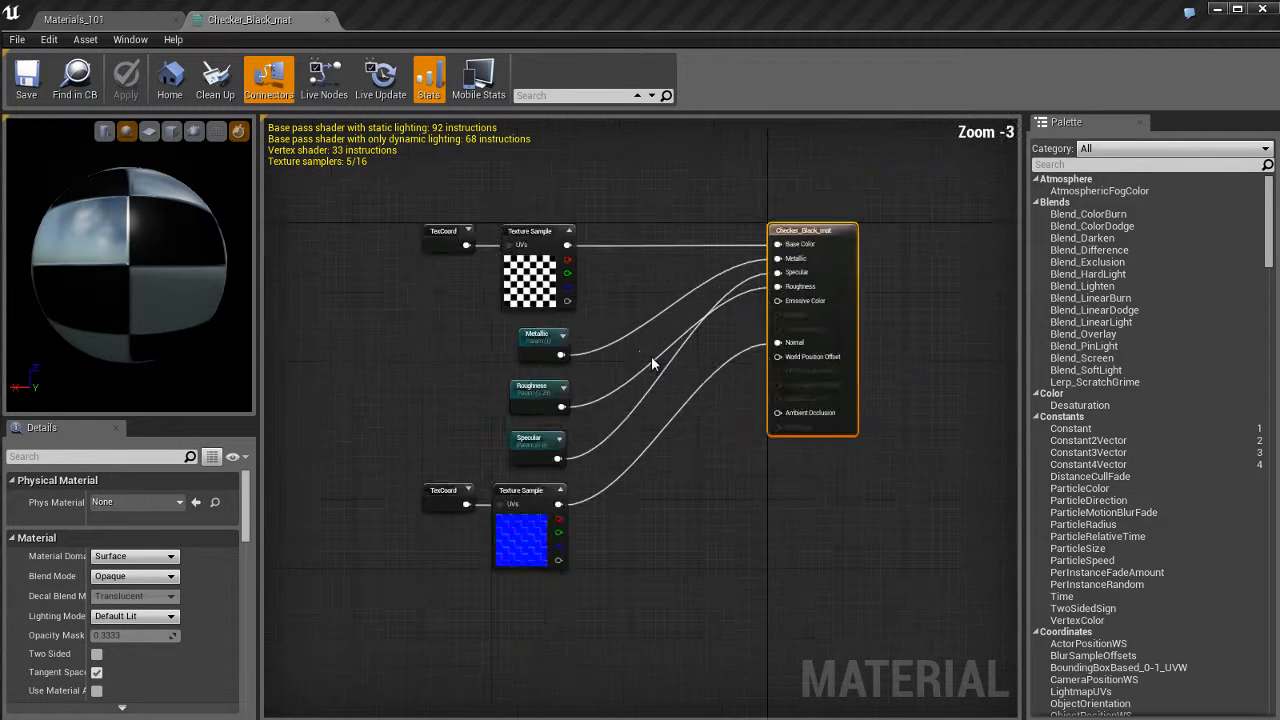
scroll(651, 356, up, 6)
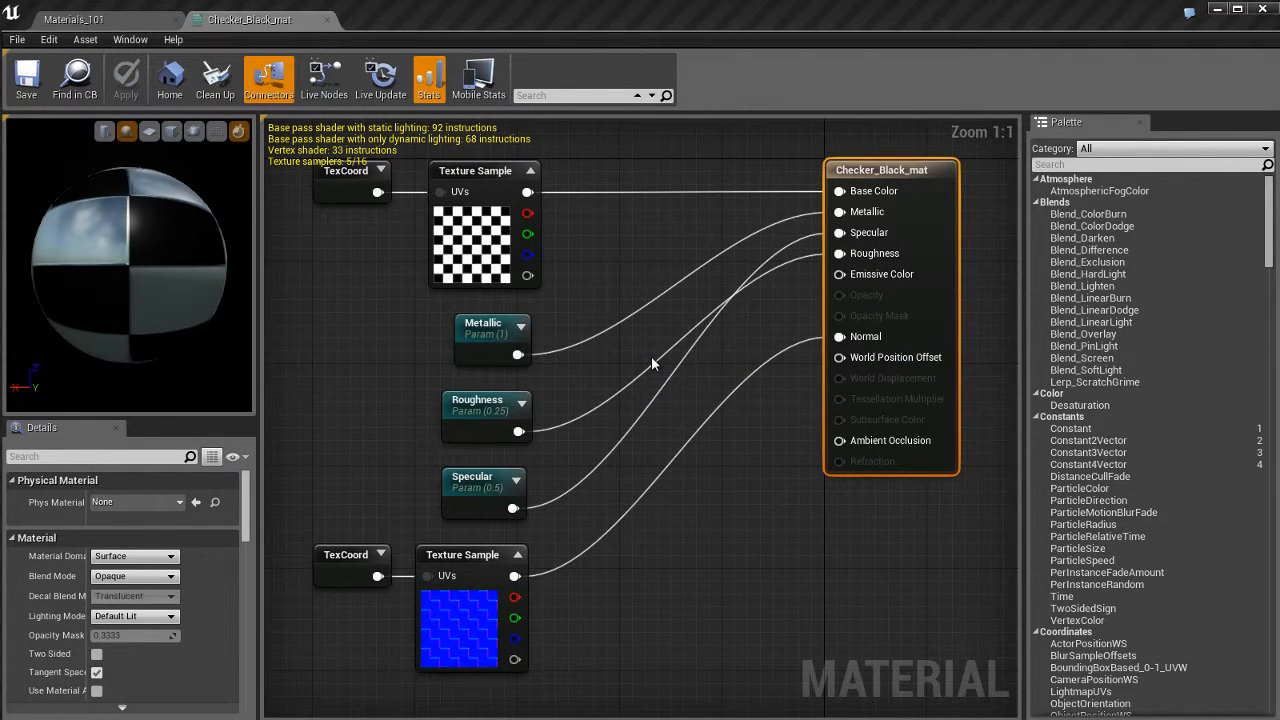
click(625, 248)
right_drag(612, 237, 605, 262)
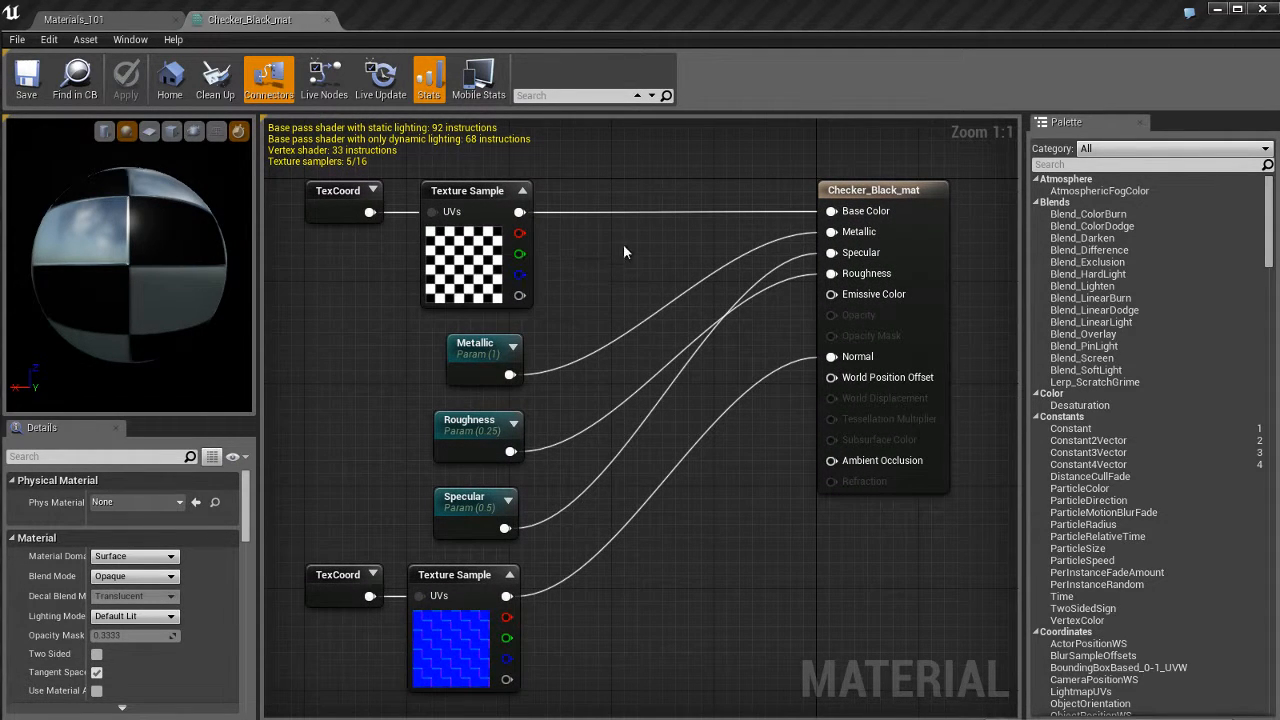
click(488, 204)
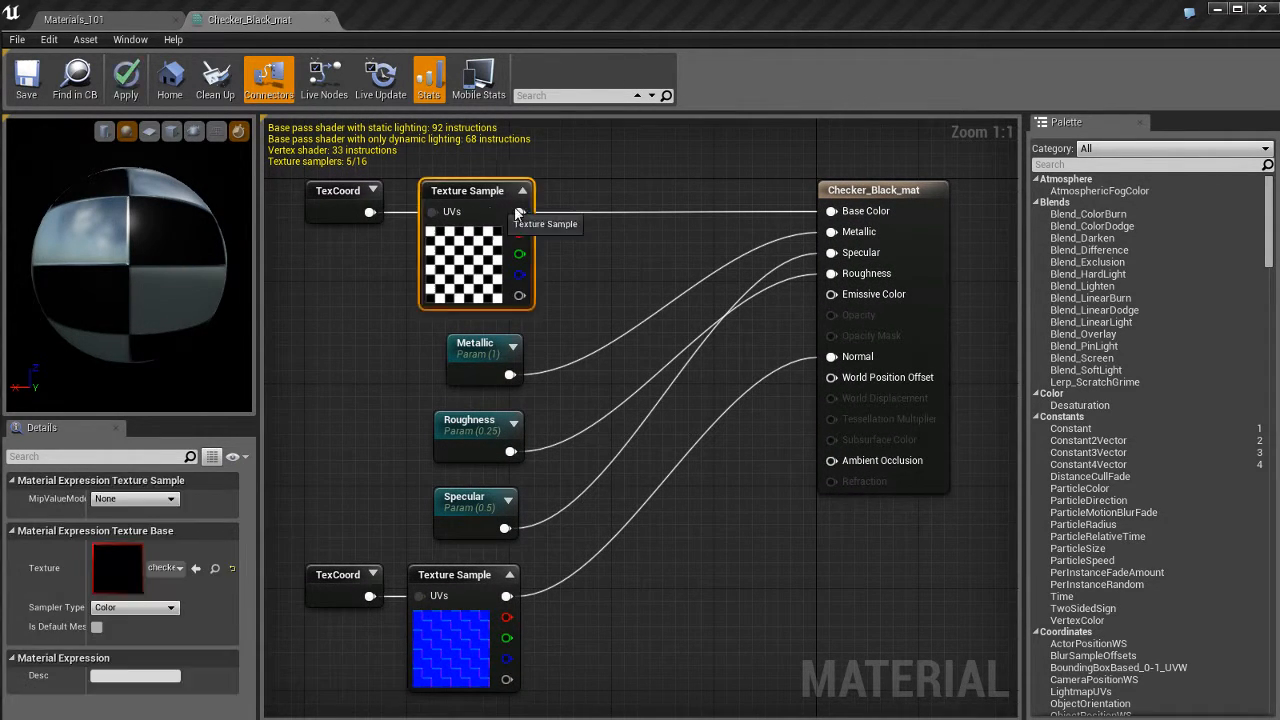
mouse_move(517, 212)
mouse_down()
mouse_move(560, 196)
mouse_move(534, 212)
mouse_move(498, 186)
mouse_move(521, 226)
mouse_move(507, 199)
mouse_up()
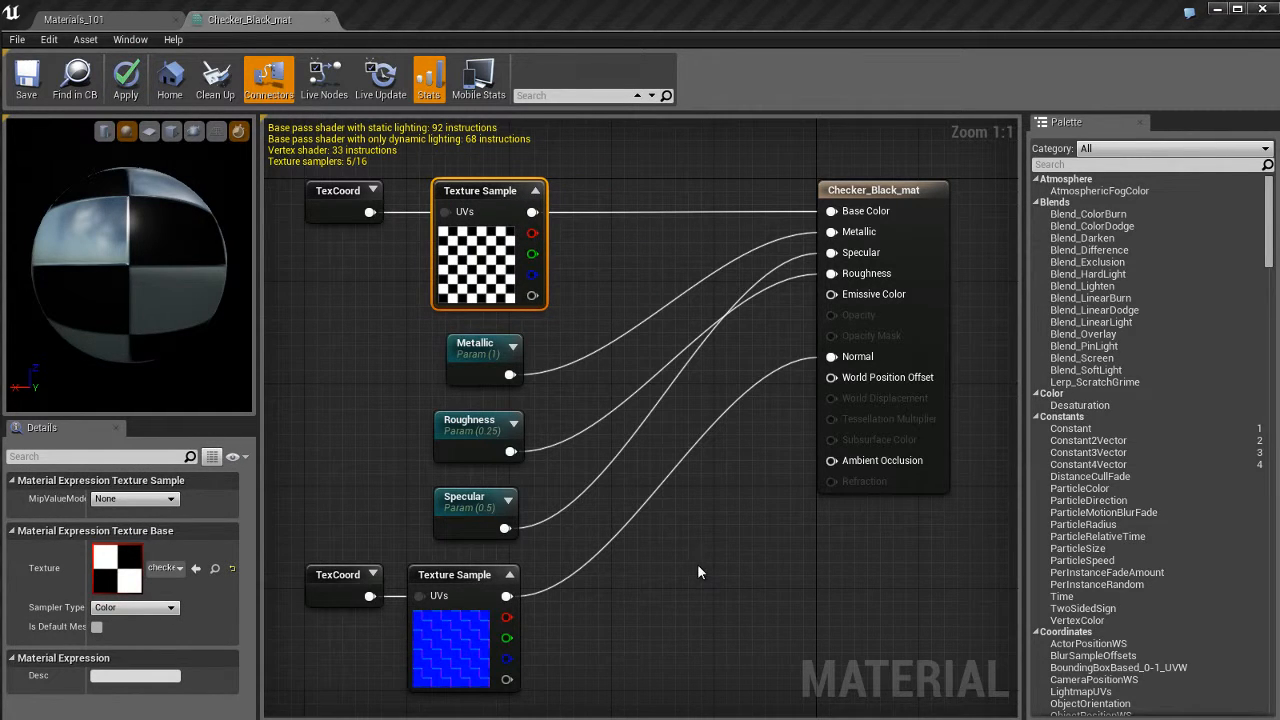
Select the checkerboard Texture Sample, Metallic, Roughness and Specular nodes together, and clear the selection.
drag(640, 249, 480, 512)
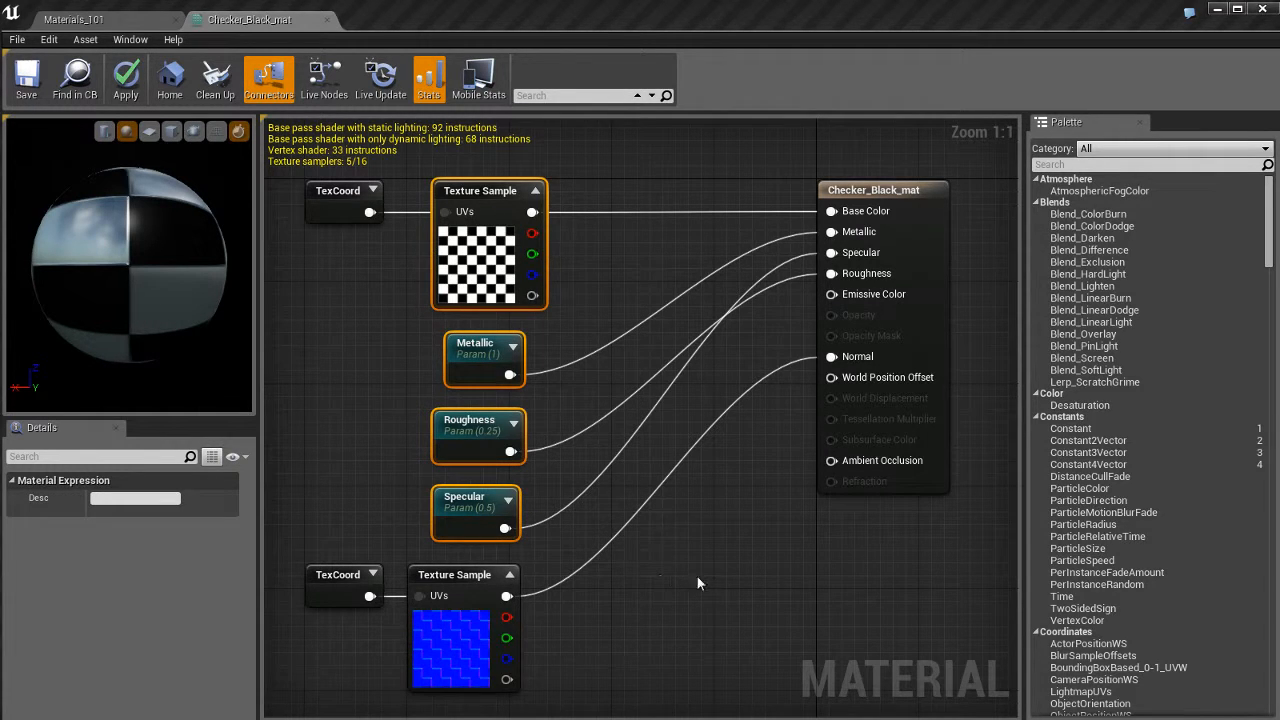
drag(490, 368, 476, 346)
click(739, 532)
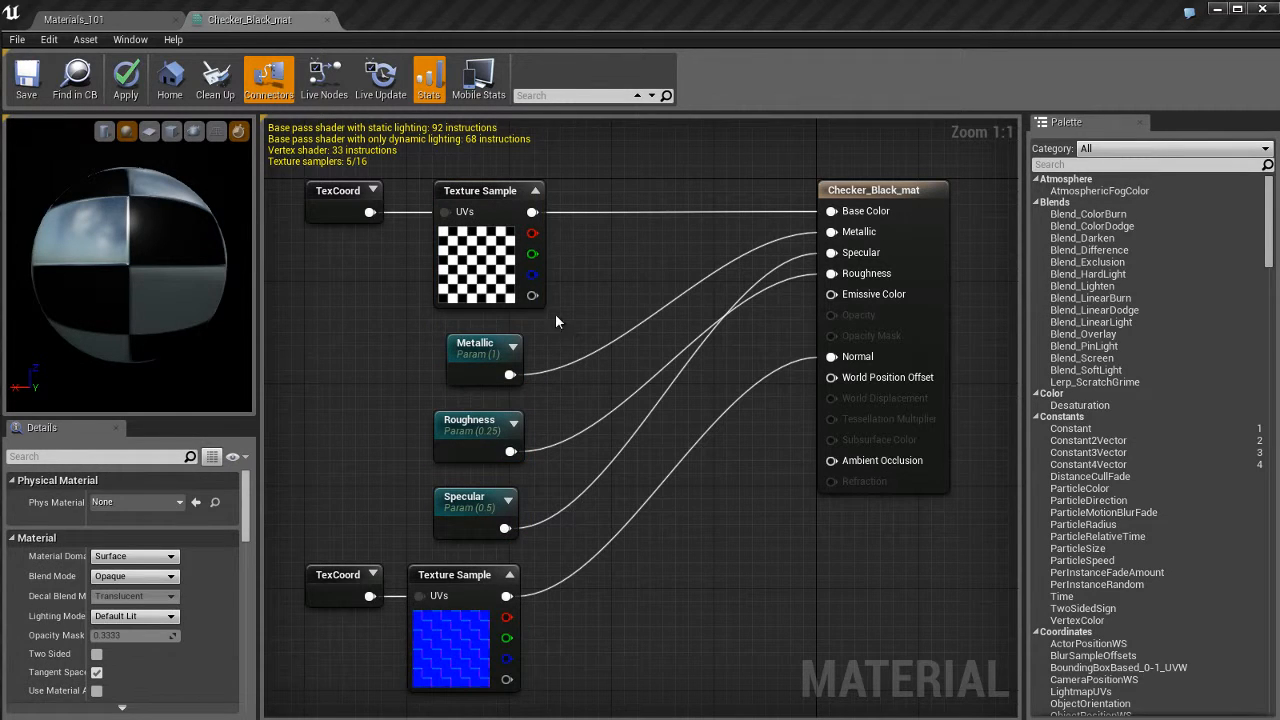
Select the checkerboard Texture Sample, Roughness and normal map Texture Sample nodes individually as one group, and clear the selection.
click(480, 252)
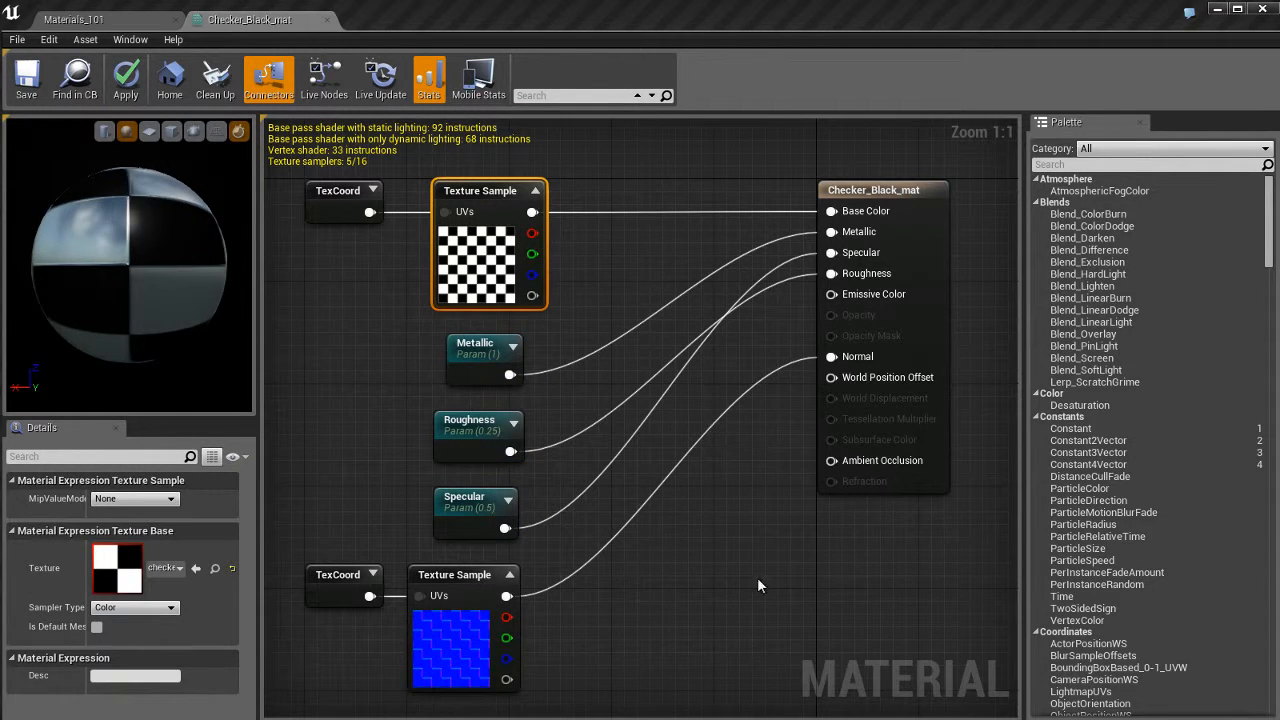
ctrl+click(480, 424)
ctrl+click(482, 595)
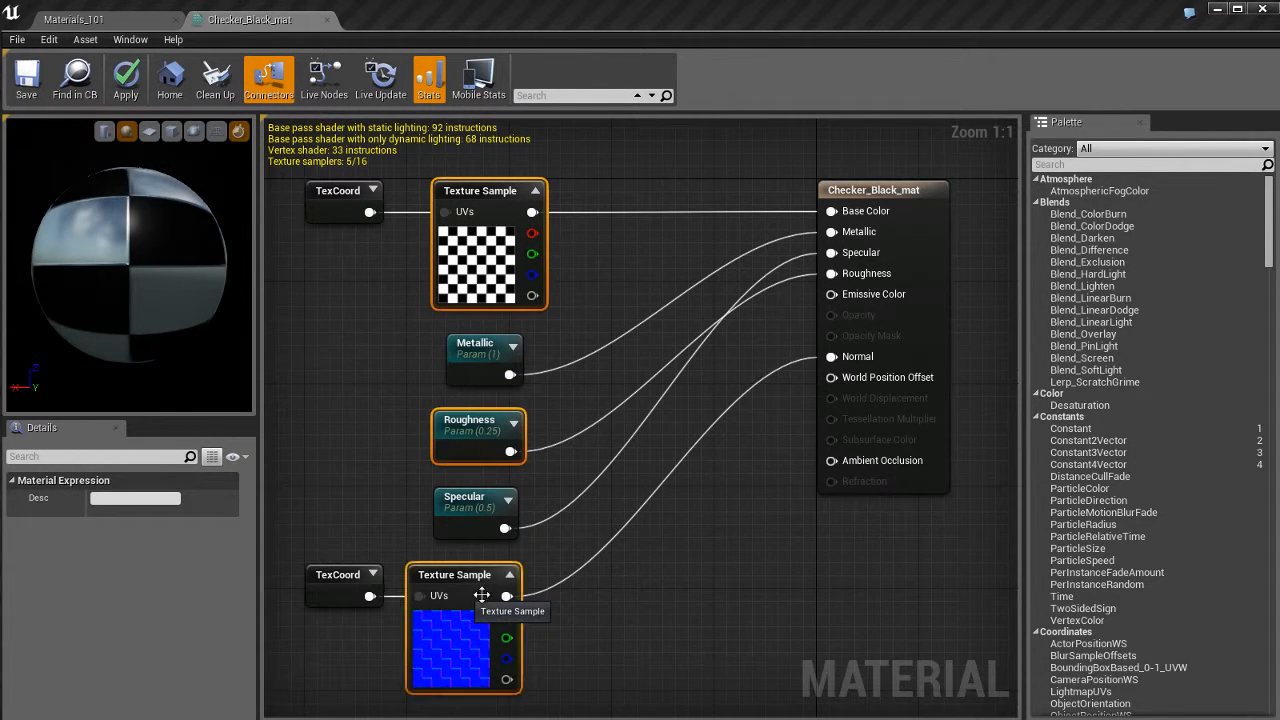
click(697, 579)
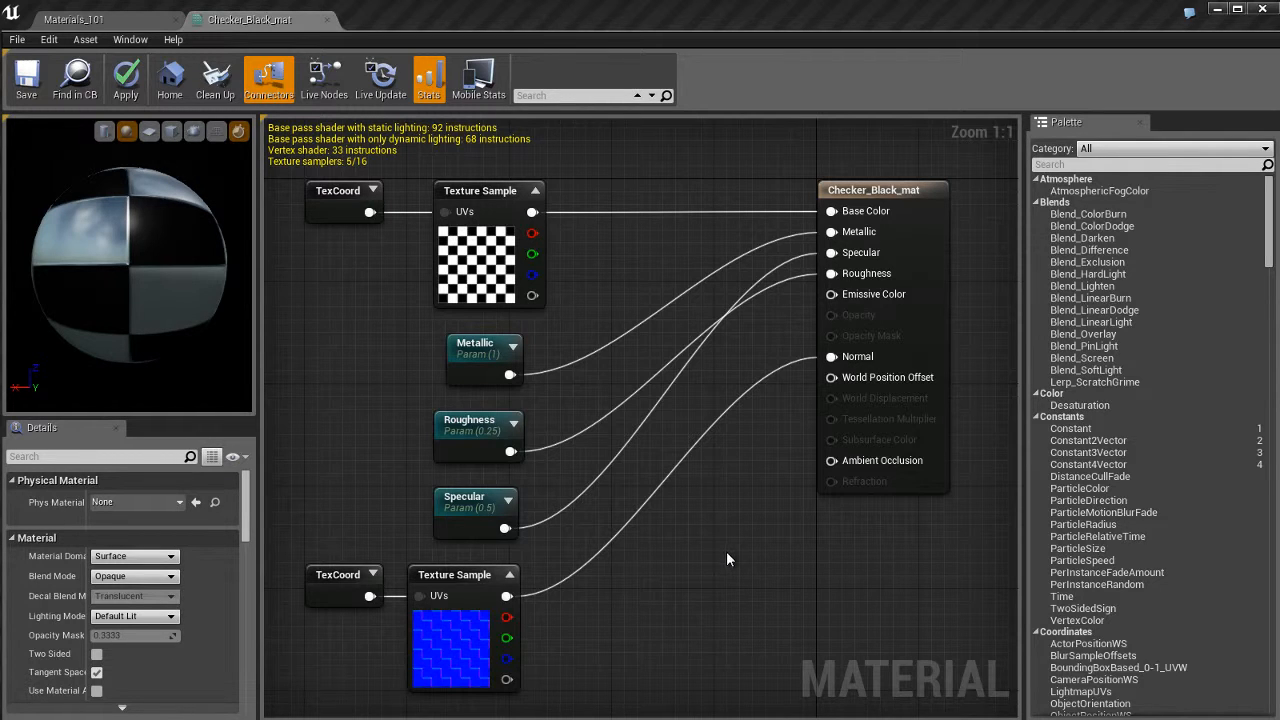
Add a Constant node beside the normal map Texture Sample and connect it to the Emissive Color input.
click(664, 565)
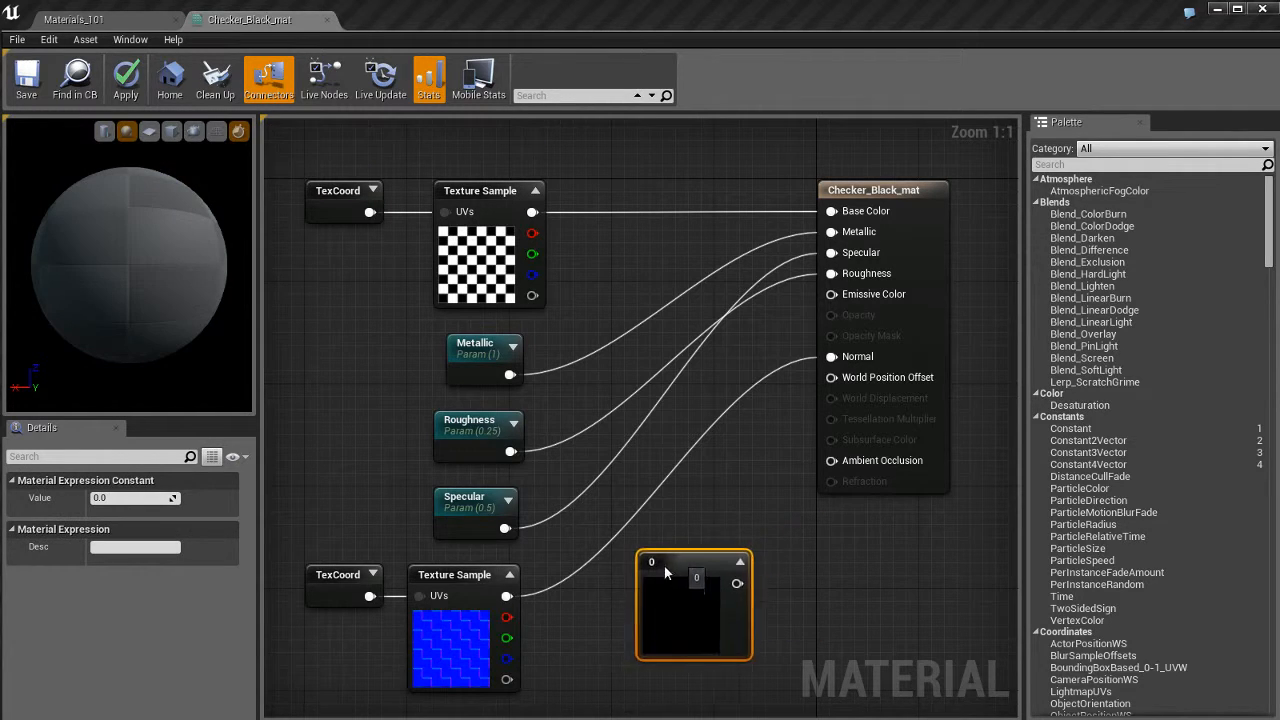
drag(708, 583, 858, 297)
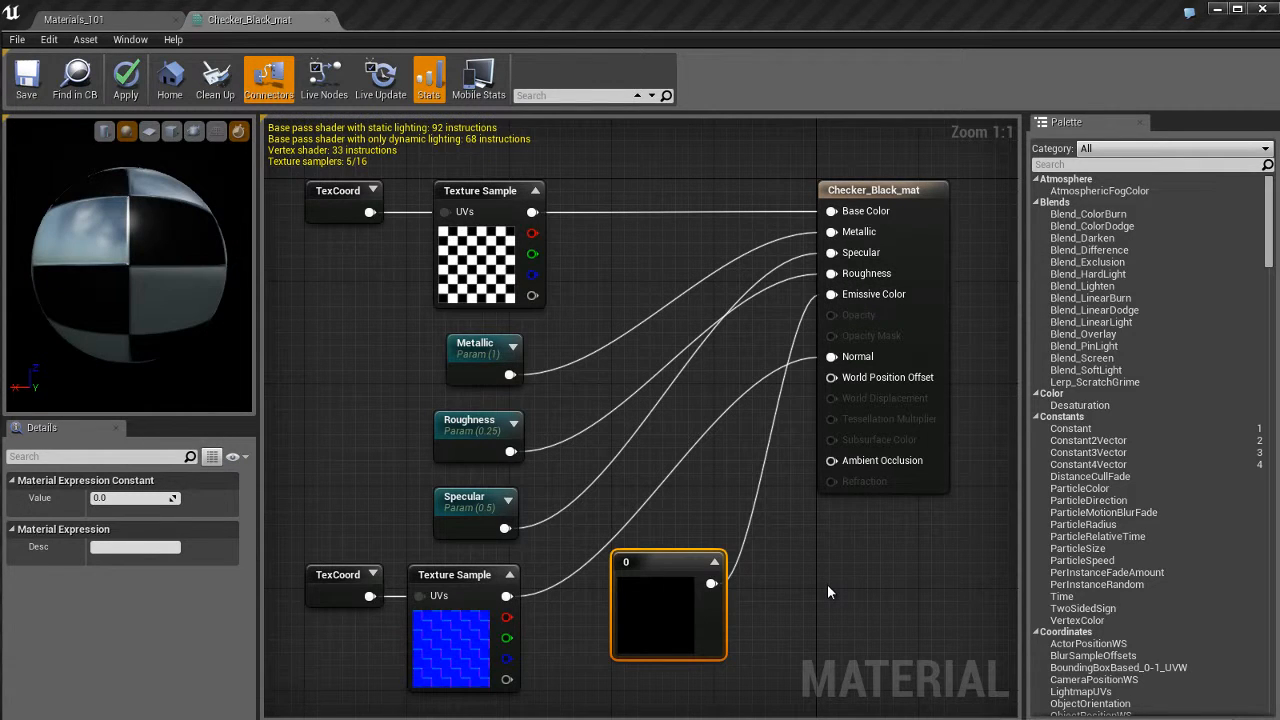
mouse_move(667, 562)
mouse_down()
mouse_move(579, 504)
mouse_move(387, 316)
mouse_move(430, 397)
mouse_move(659, 561)
mouse_move(366, 277)
mouse_move(627, 407)
mouse_move(653, 603)
mouse_move(678, 595)
mouse_move(672, 576)
mouse_move(684, 575)
mouse_up()
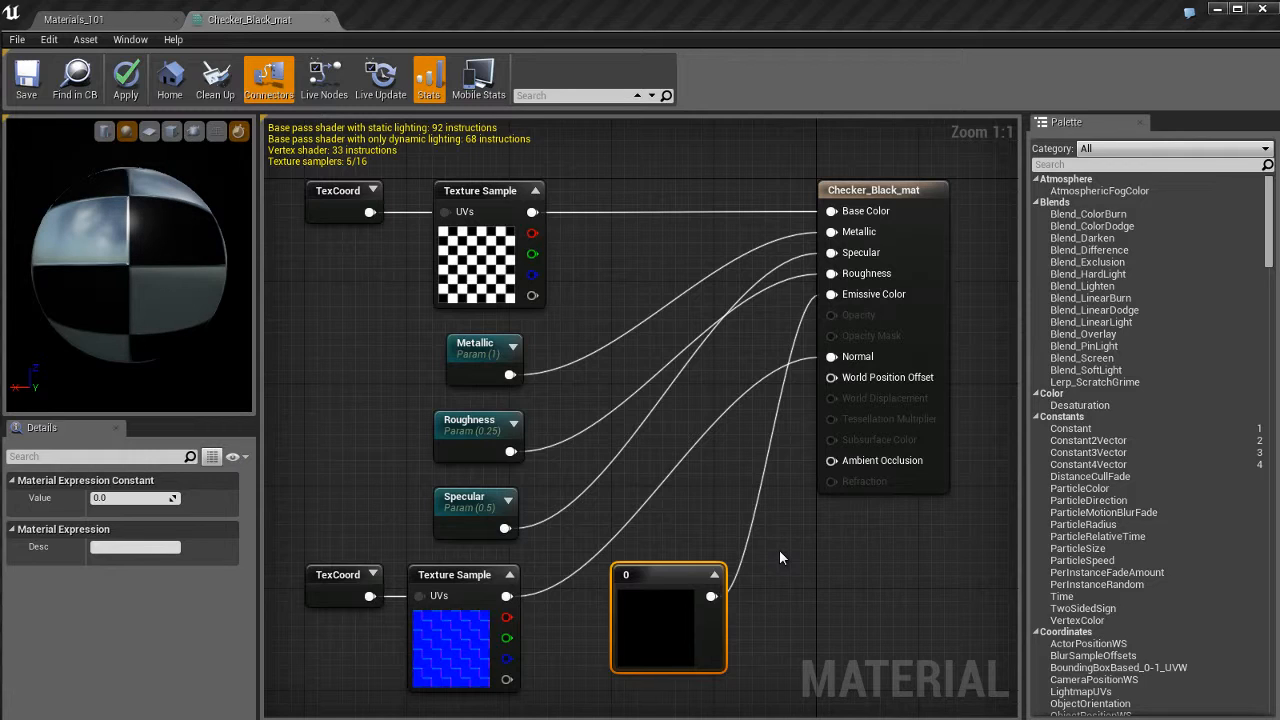
Break the Constant node's link to Emissive Color and delete the node.
alt+click(710, 596)
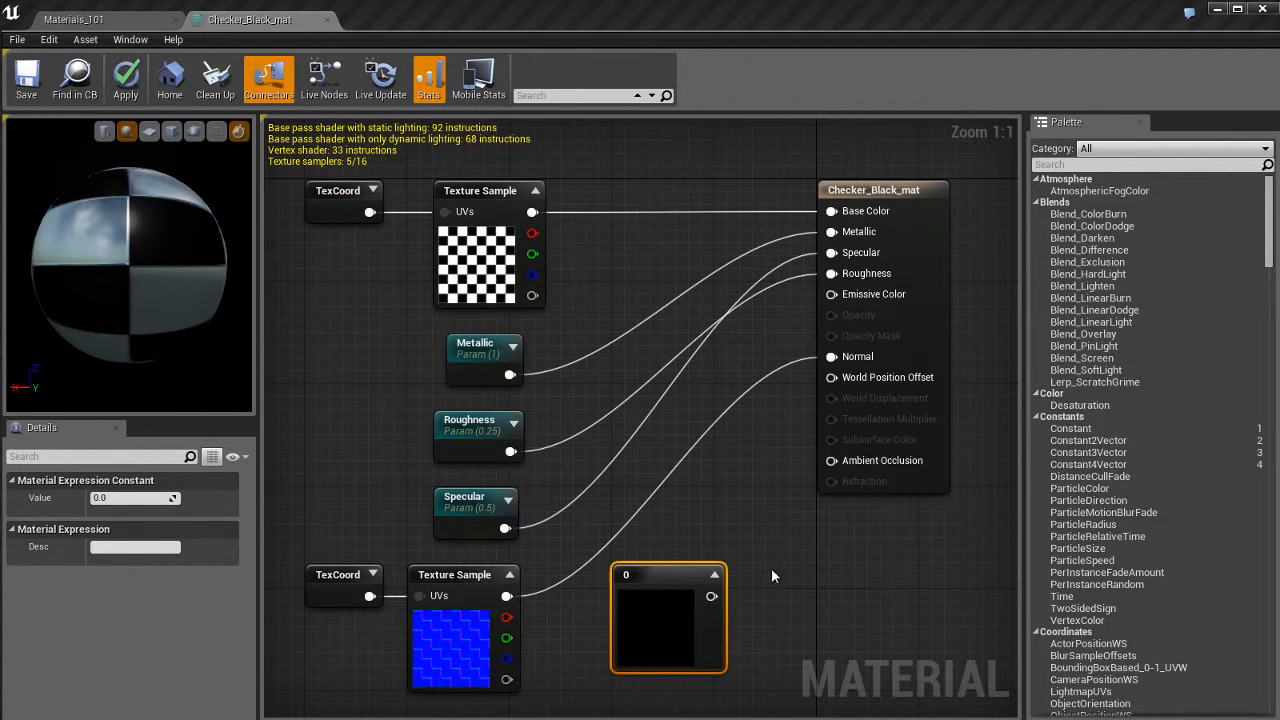
drag(661, 573, 687, 560)
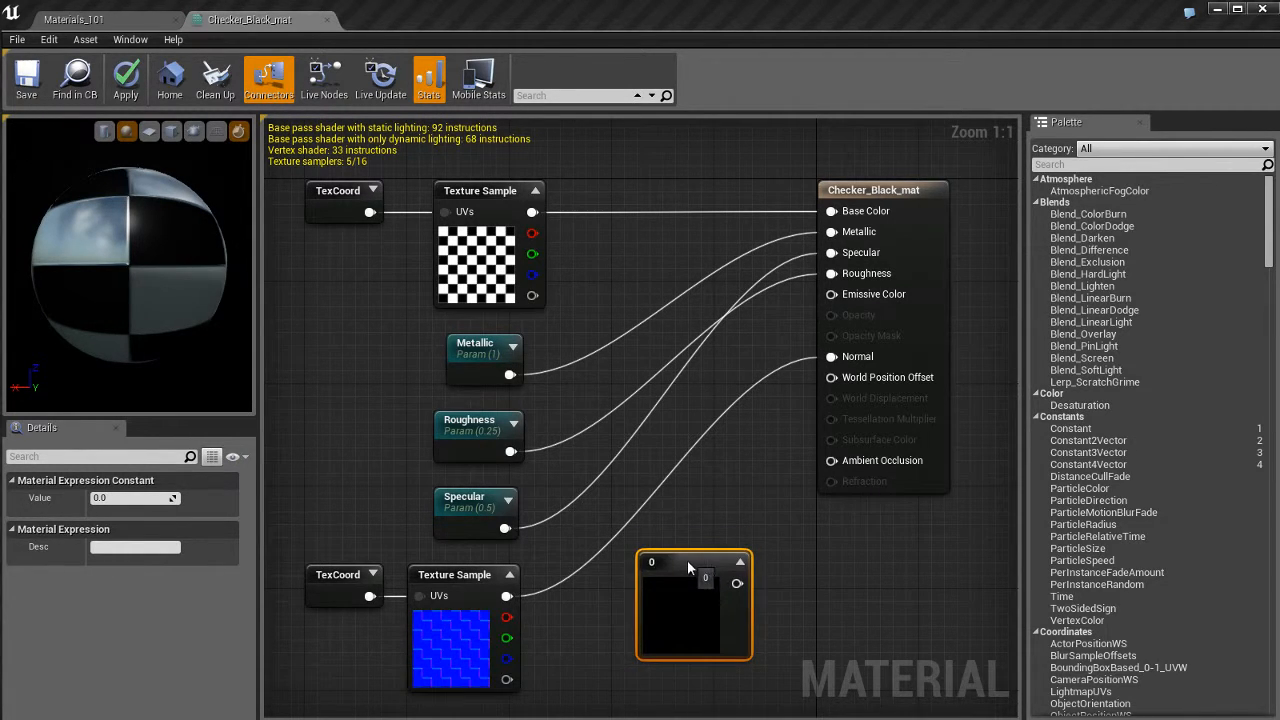
key(Delete)
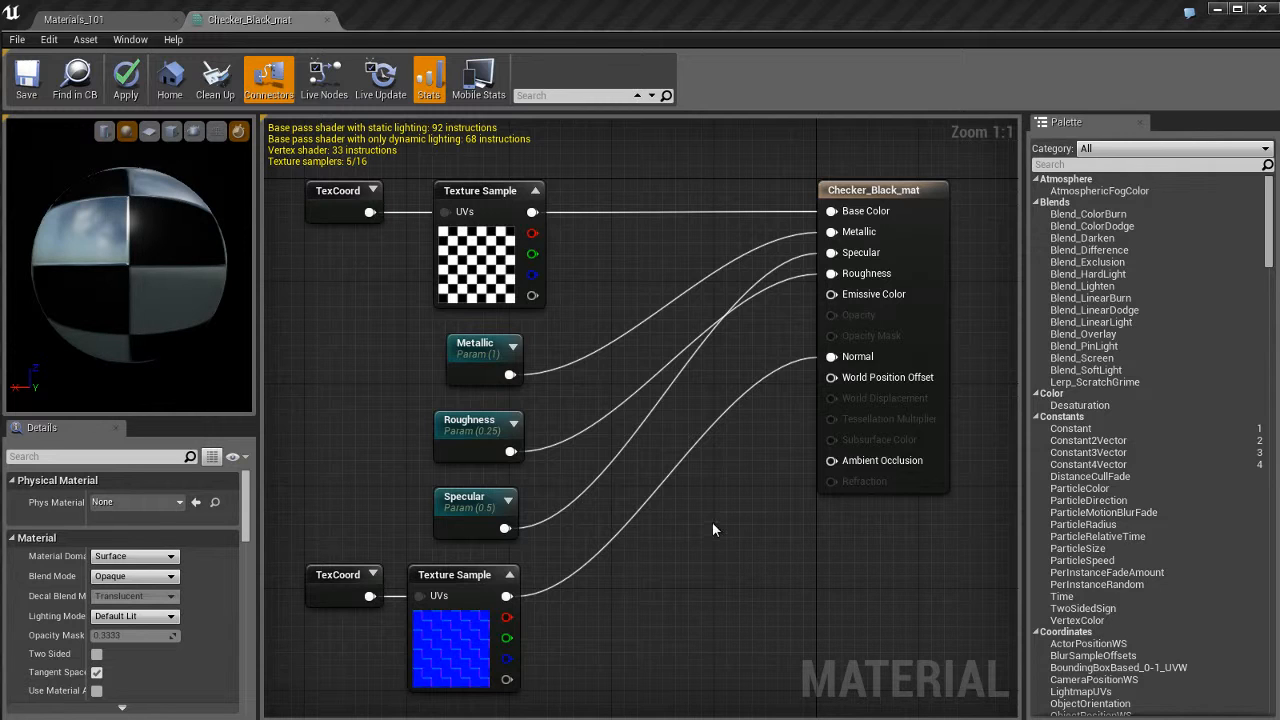
Save the Checker_Black_mat material and locate its asset in the Content Browser.
click(380, 80)
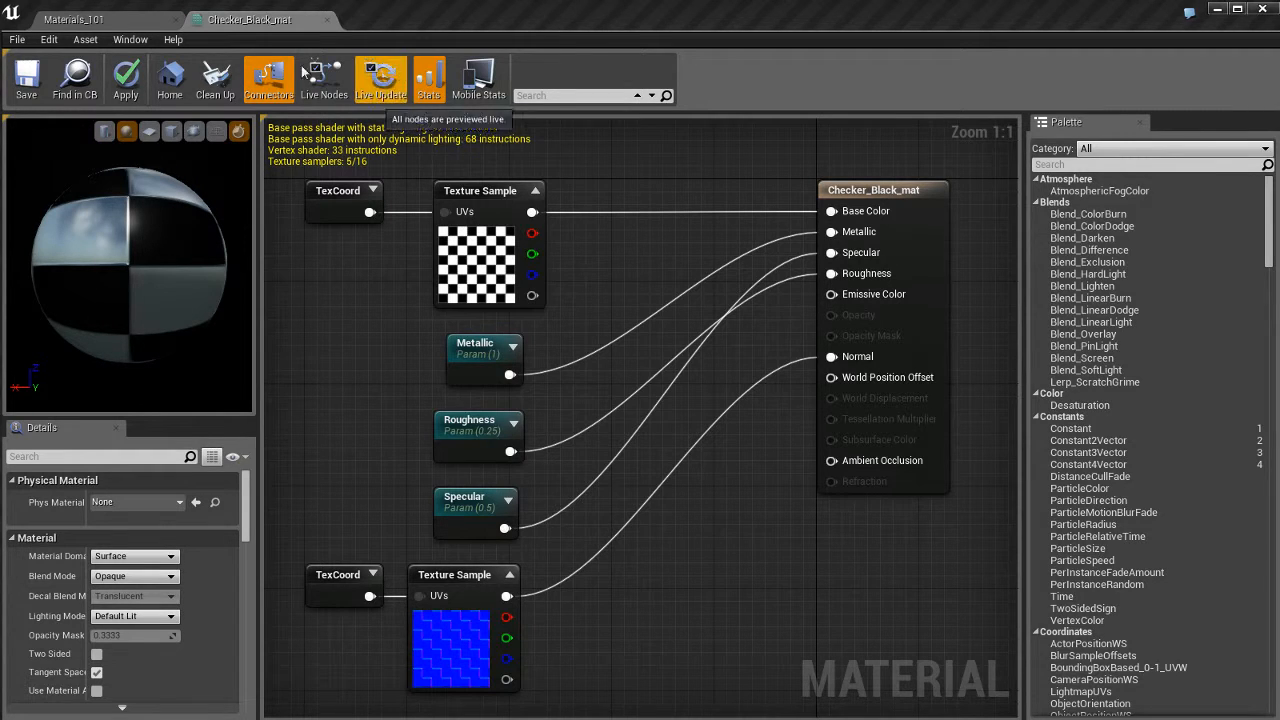
click(432, 80)
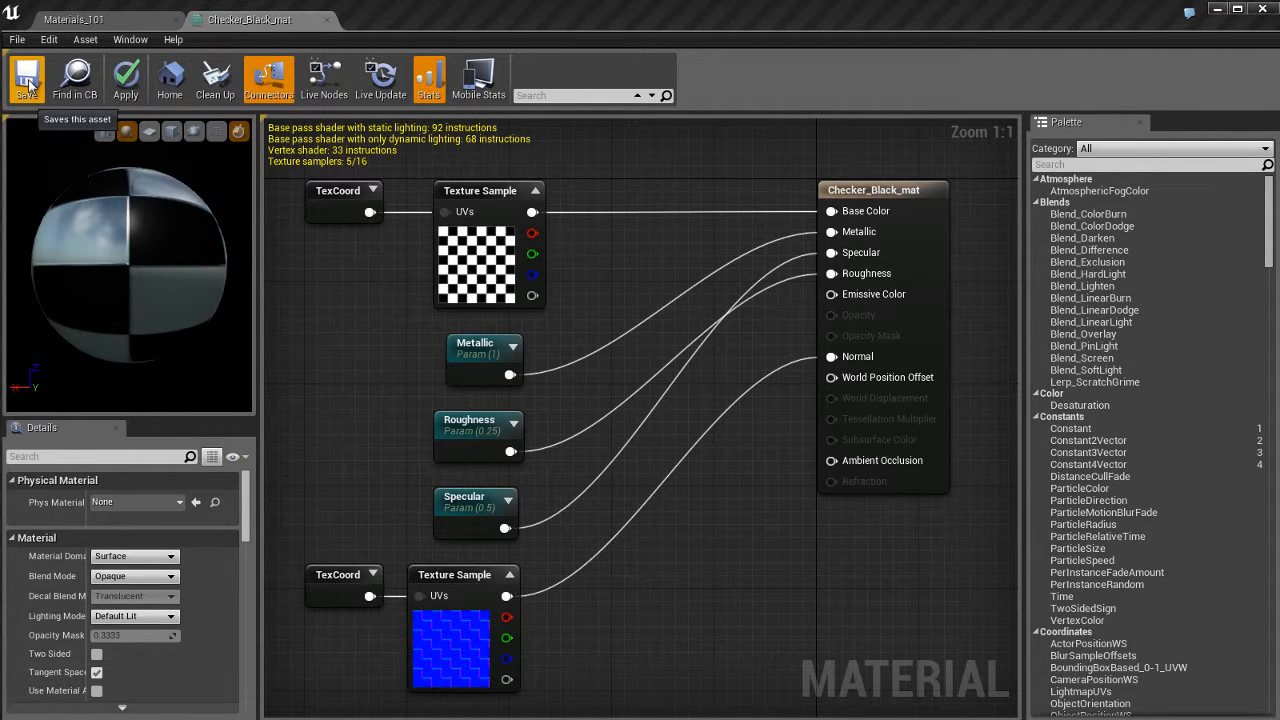
click(28, 88)
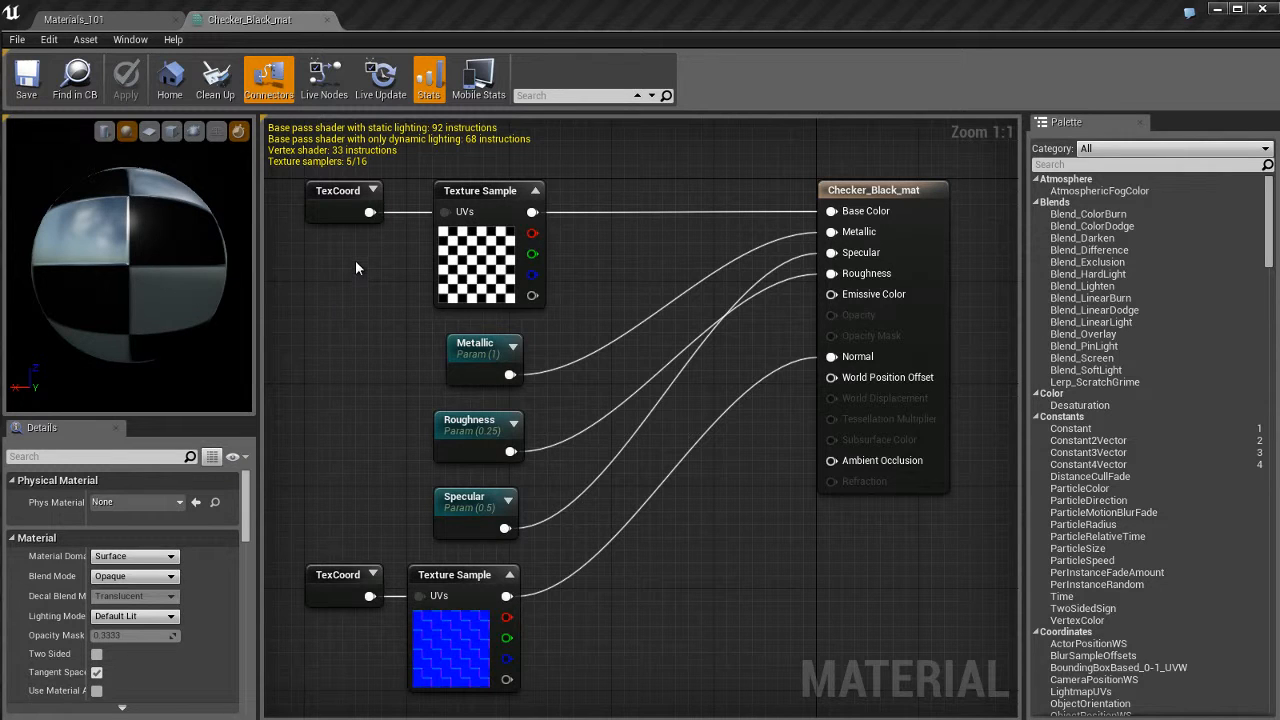
click(80, 85)
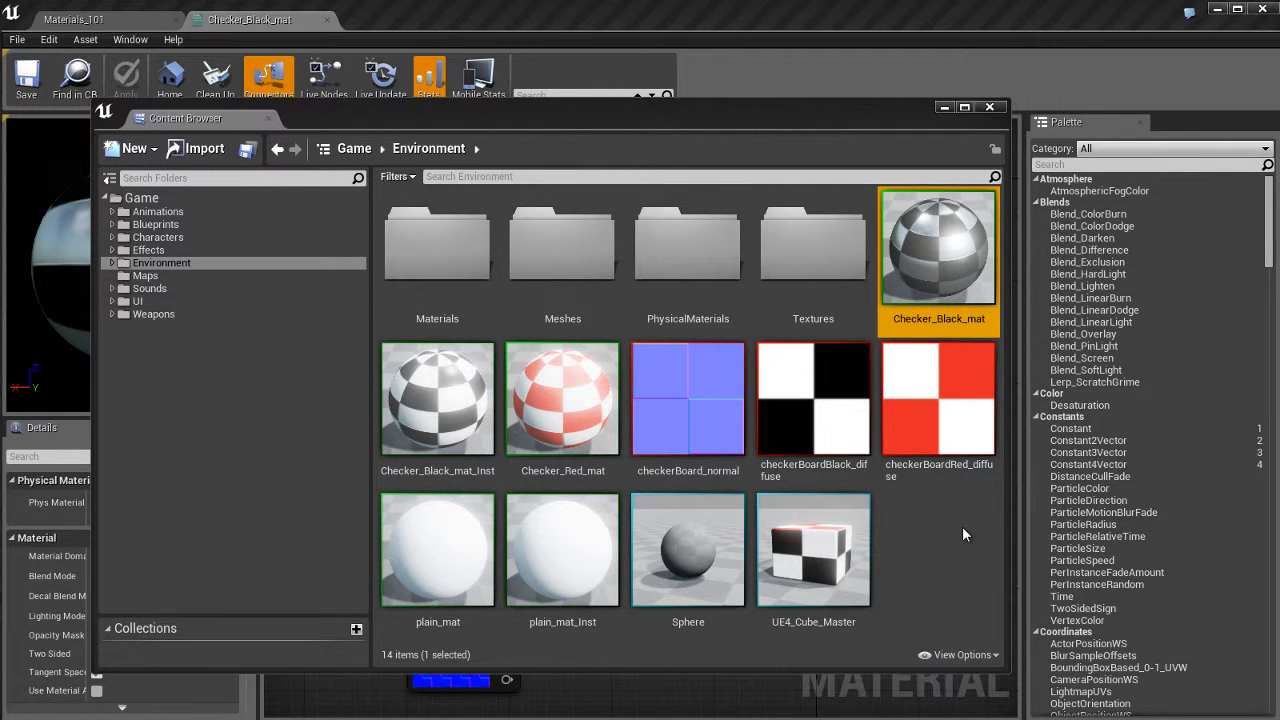
click(993, 108)
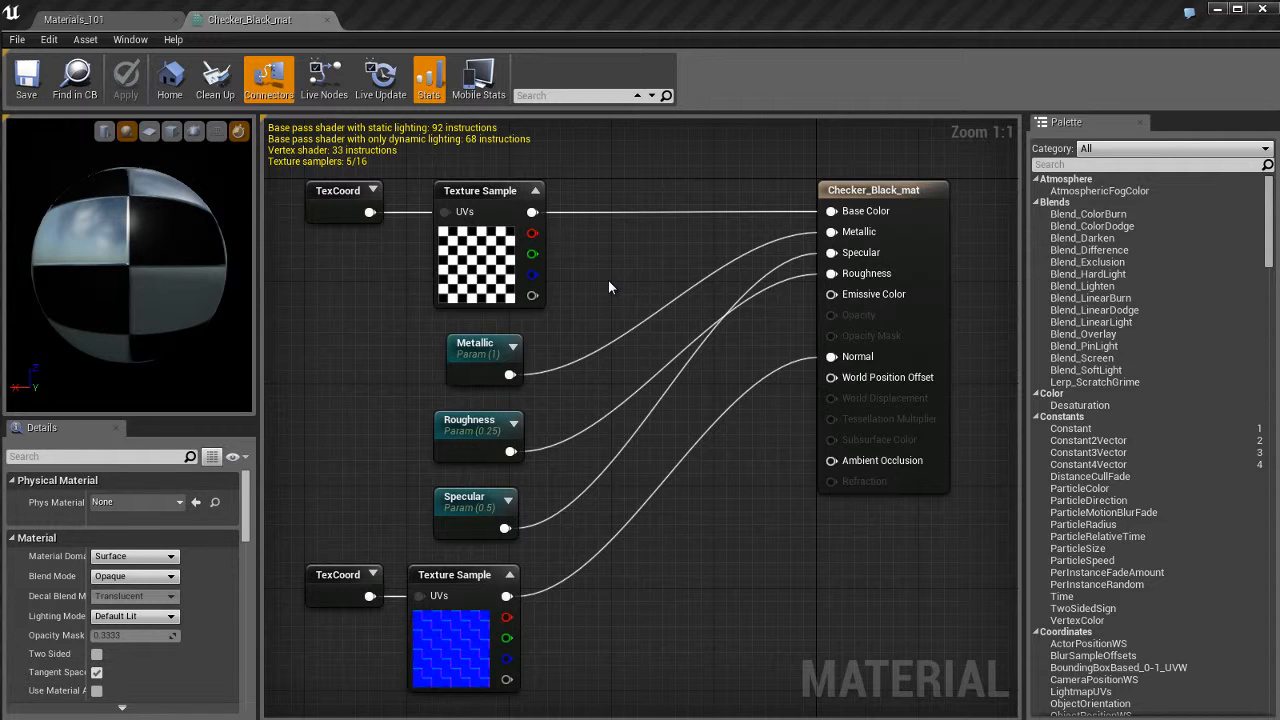
View the checkered sphere in the Materials_101 level and return to the Checker_Black_mat graph.
click(120, 22)
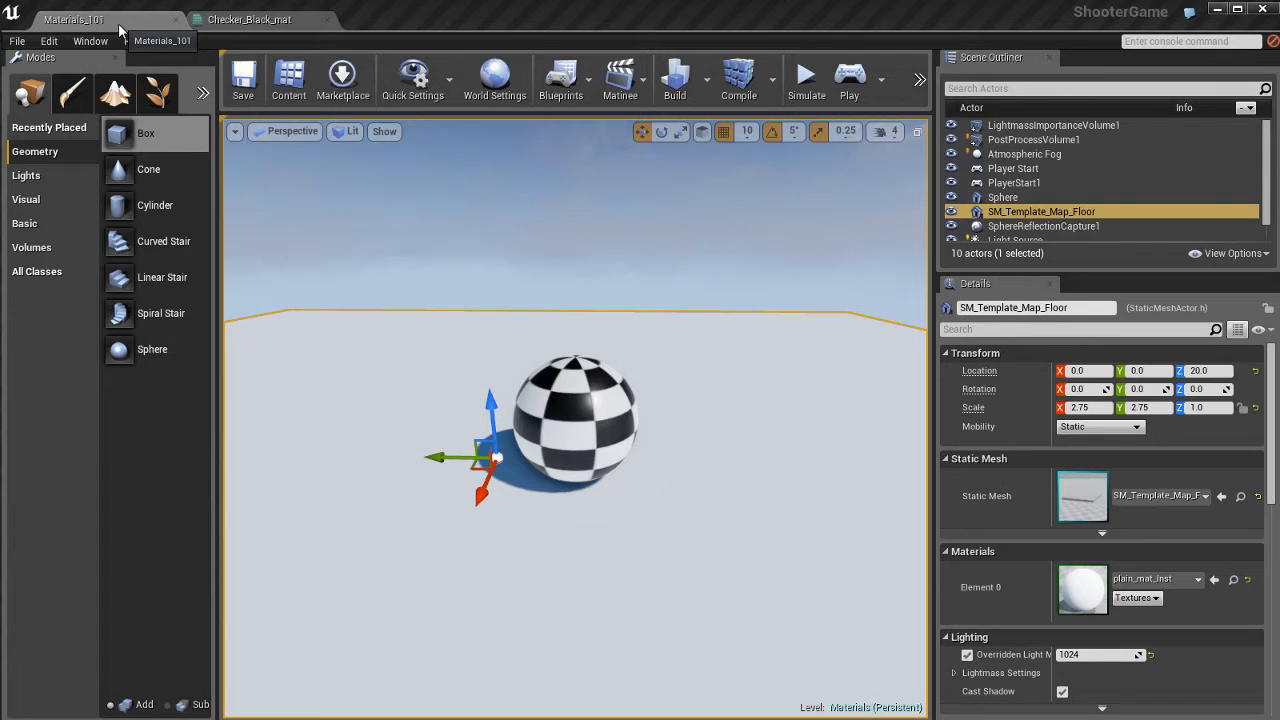
click(574, 290)
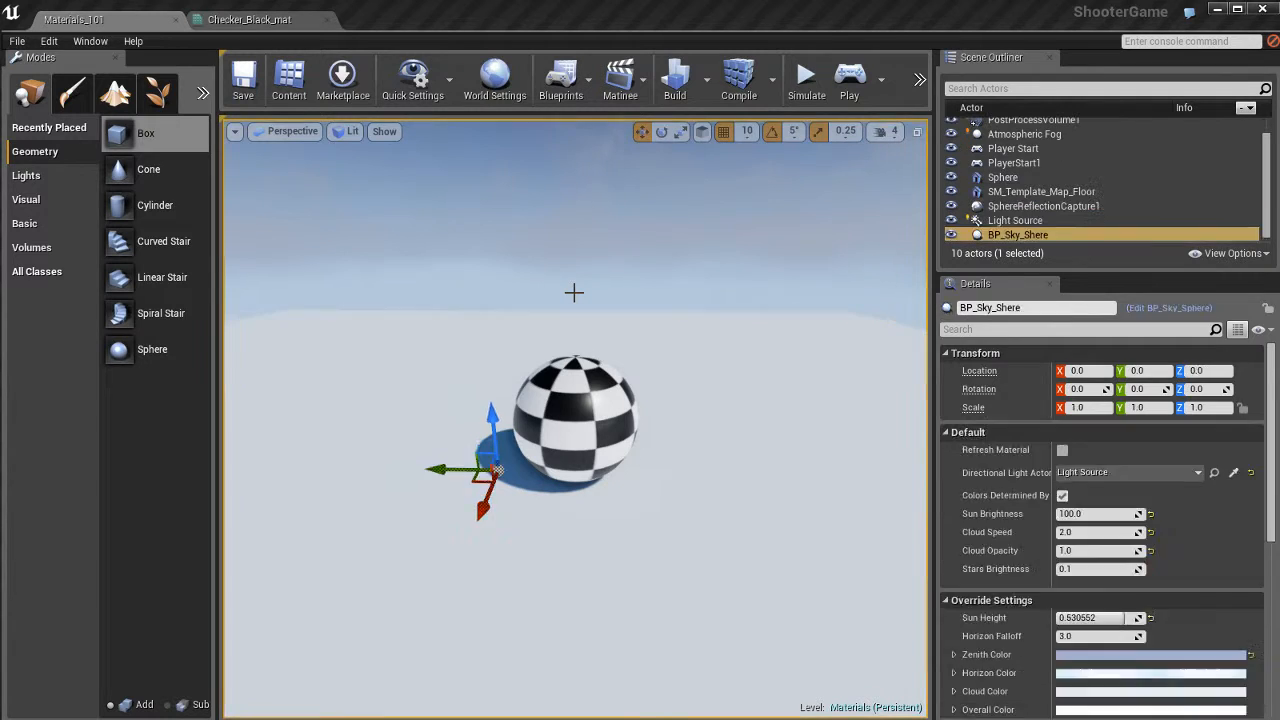
key(Escape)
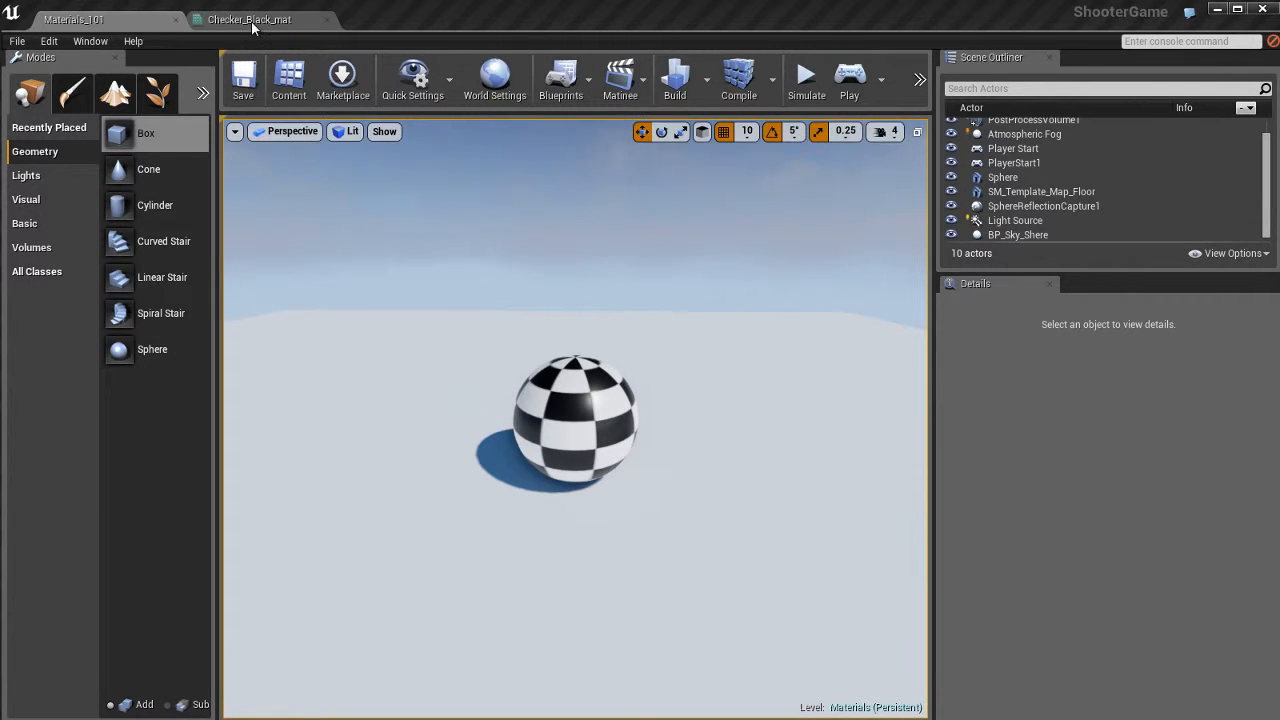
click(254, 22)
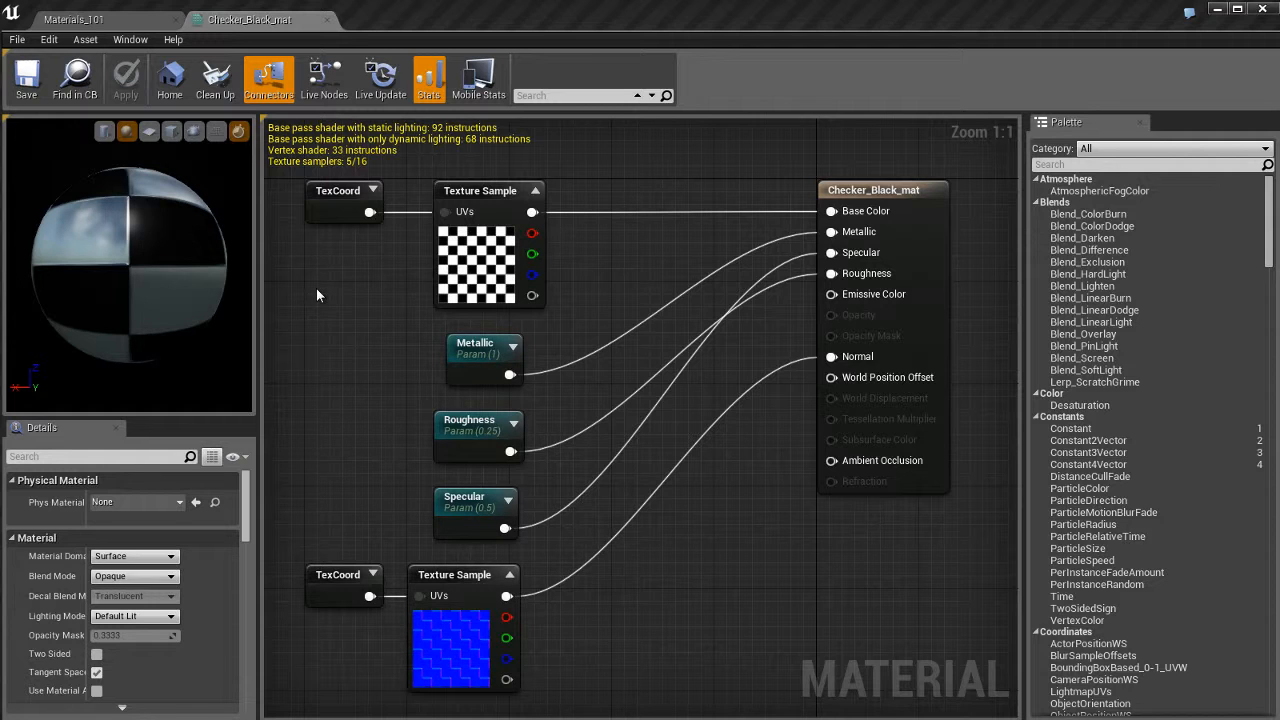
Add a Constant3Vector node beside the Metallic parameter and set its color to salmon red (0.91, 0.191, 0.191).
click(341, 312)
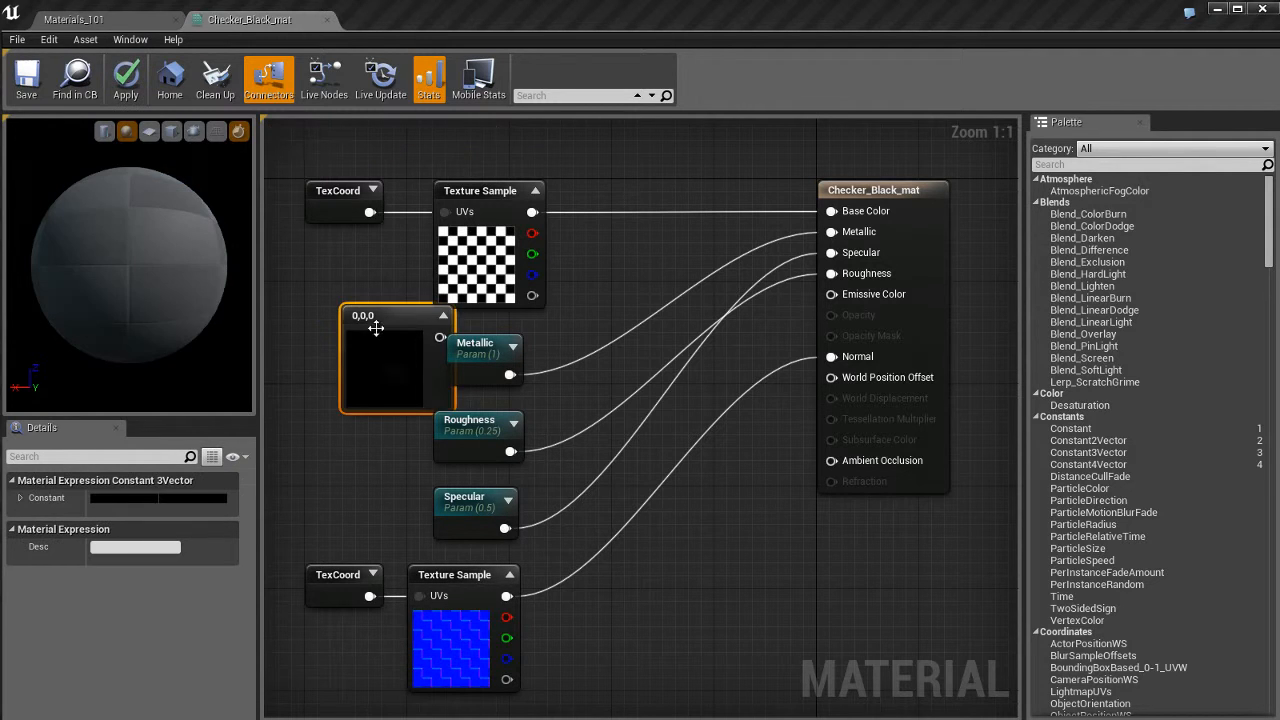
drag(371, 323, 314, 322)
double_click(331, 366)
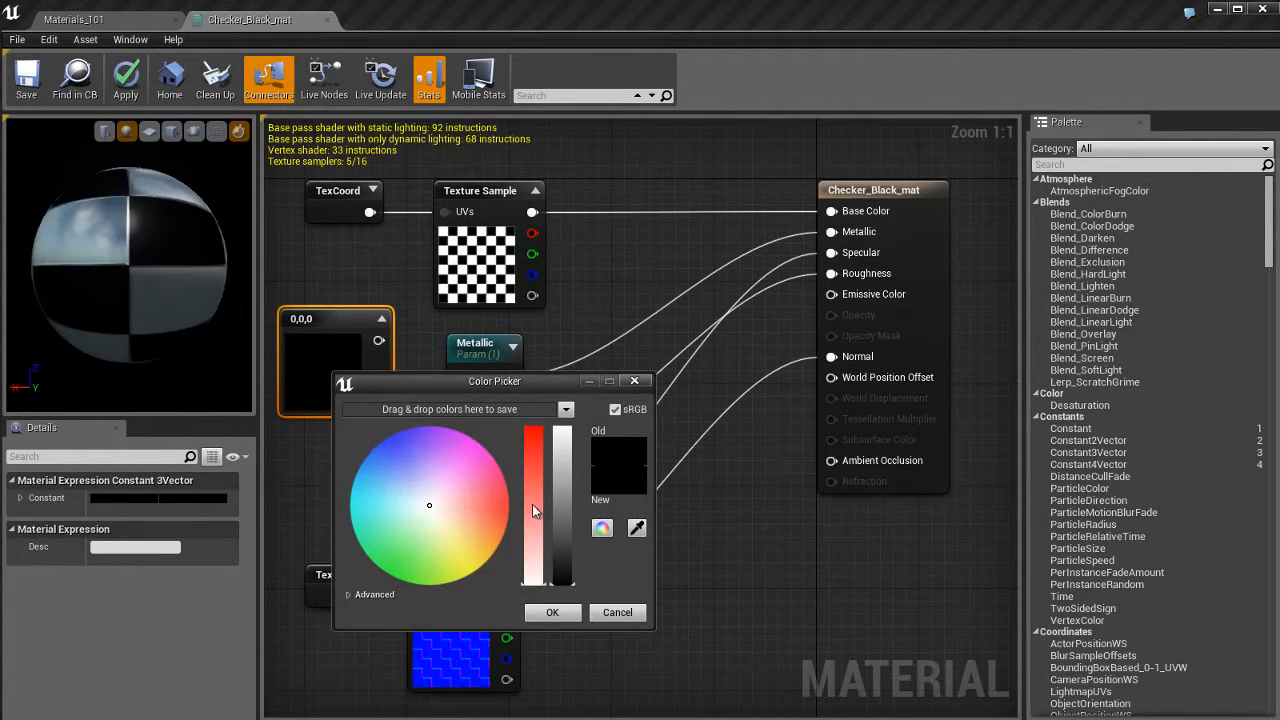
mouse_move(533, 504)
mouse_down()
mouse_move(533, 459)
mouse_move(563, 440)
mouse_up()
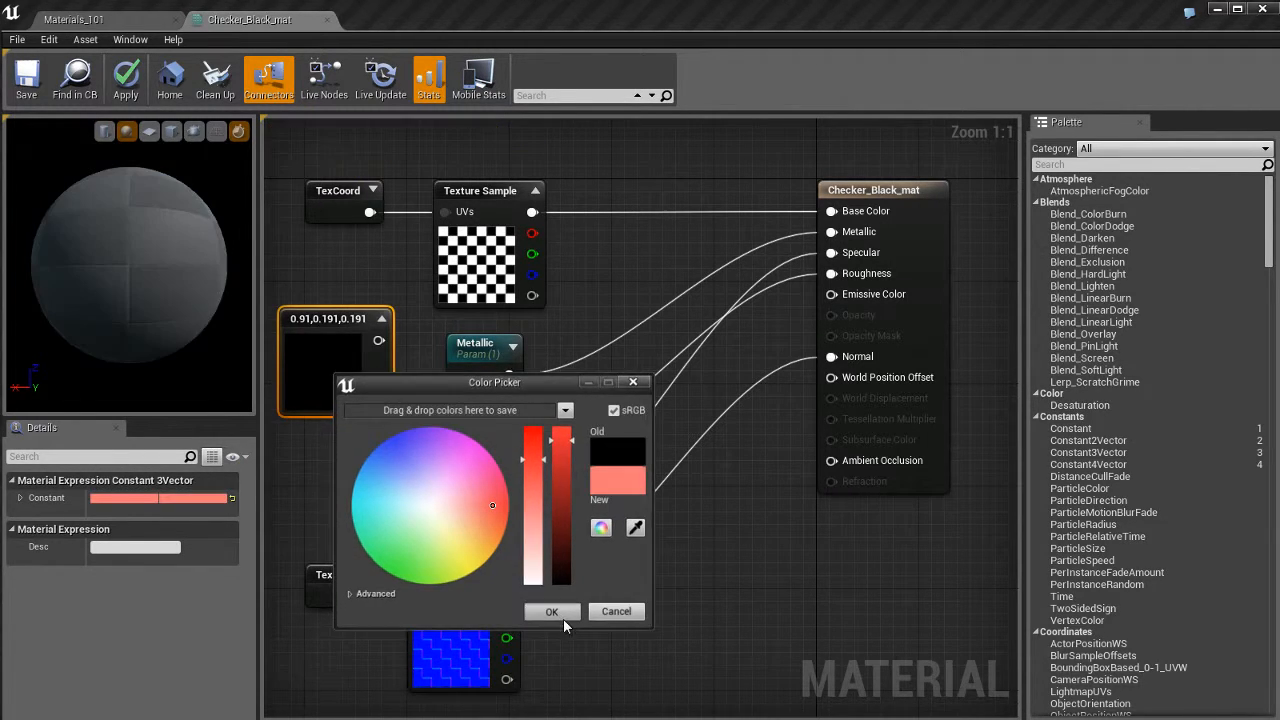
click(563, 618)
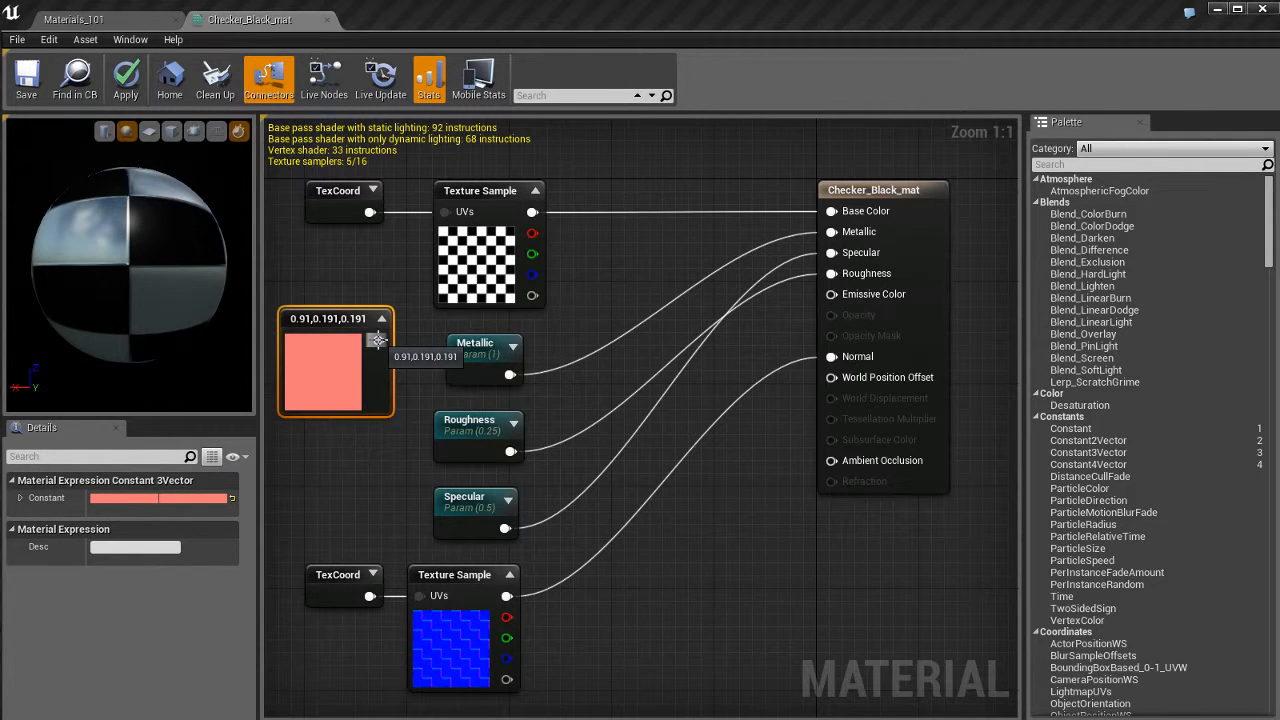
Connect the salmon red Constant3Vector's output to the material's Base Color input.
drag(378, 340, 830, 211)
right_click(378, 340)
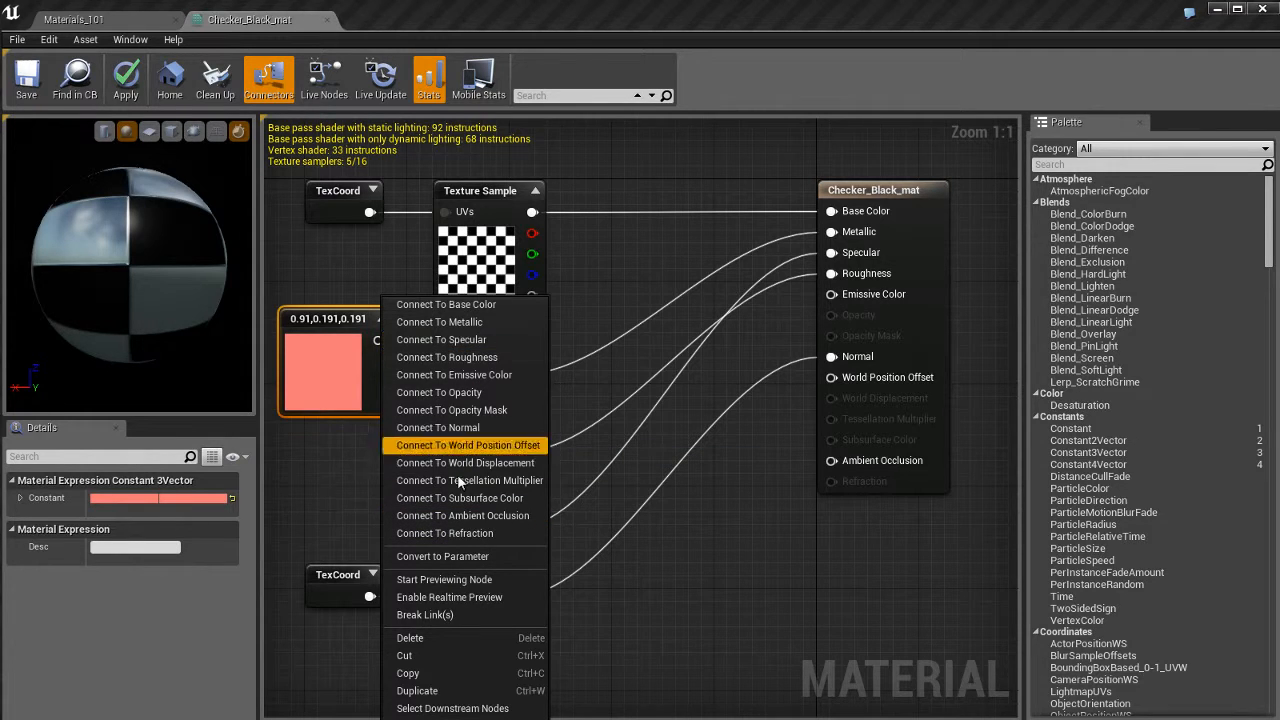
click(489, 305)
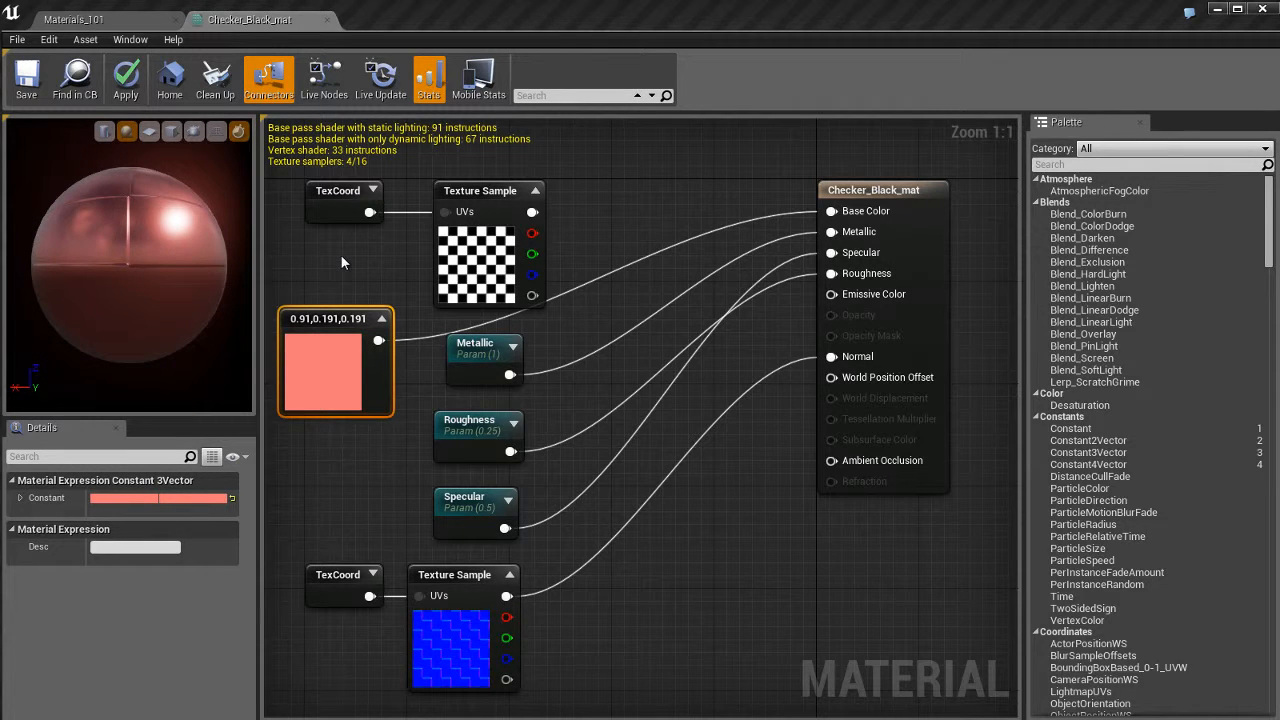
Apply the material changes and compare the sphere in the Materials_101 level before and after applying.
click(118, 20)
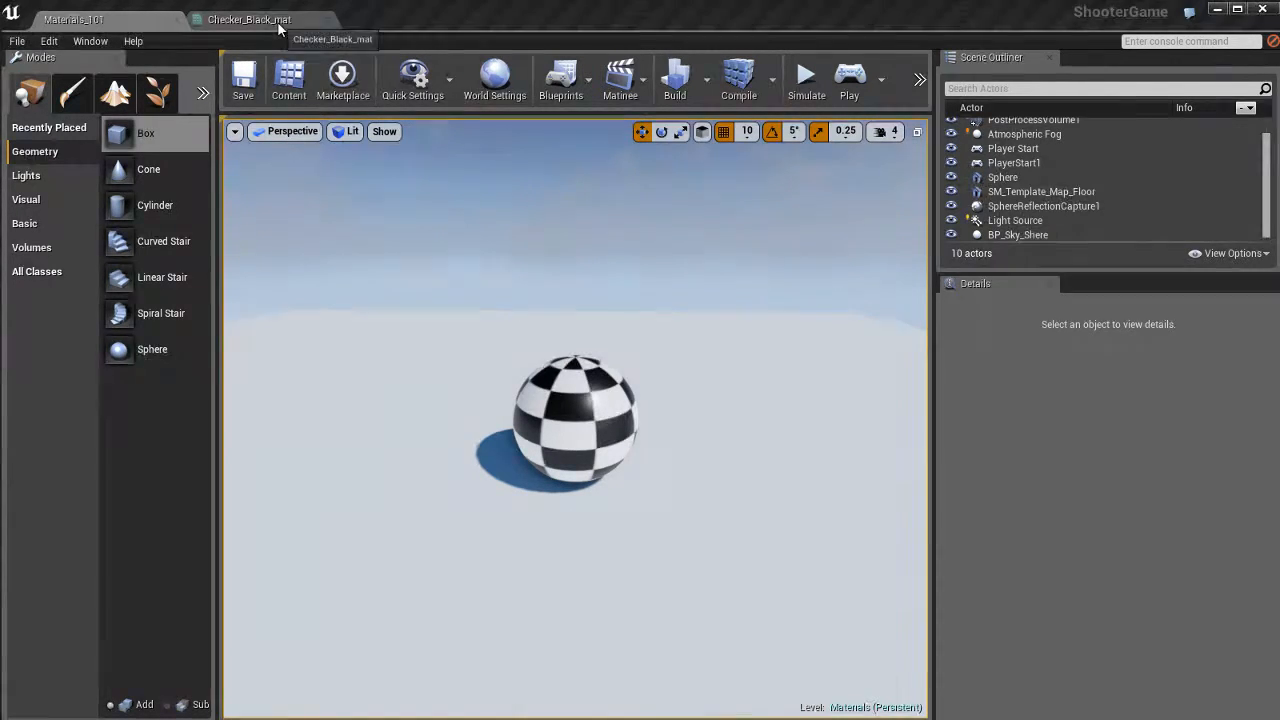
click(282, 20)
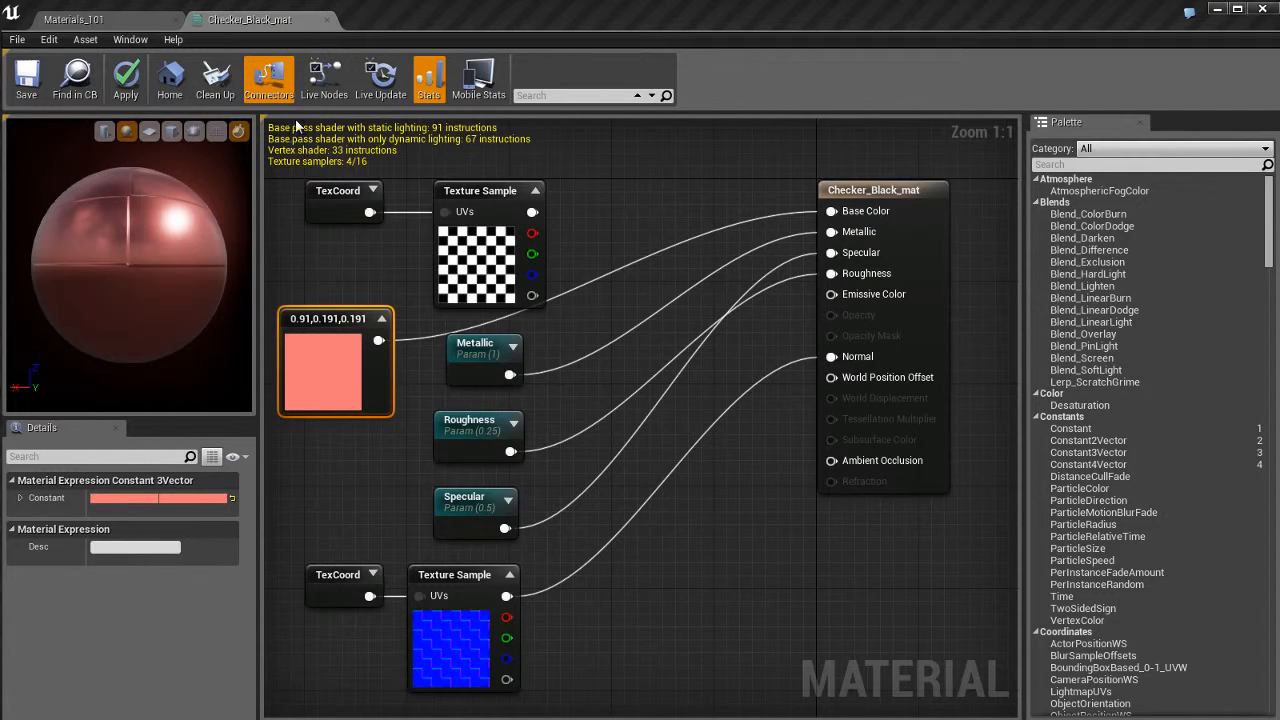
click(130, 88)
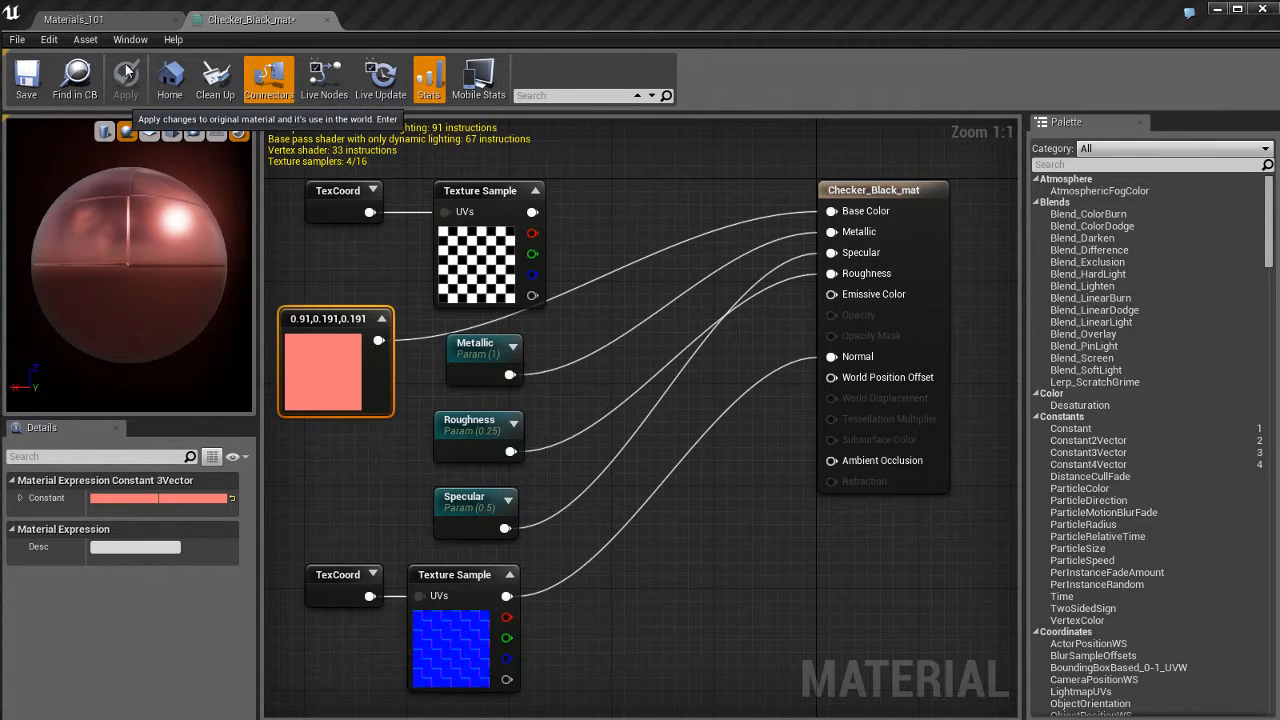
click(119, 24)
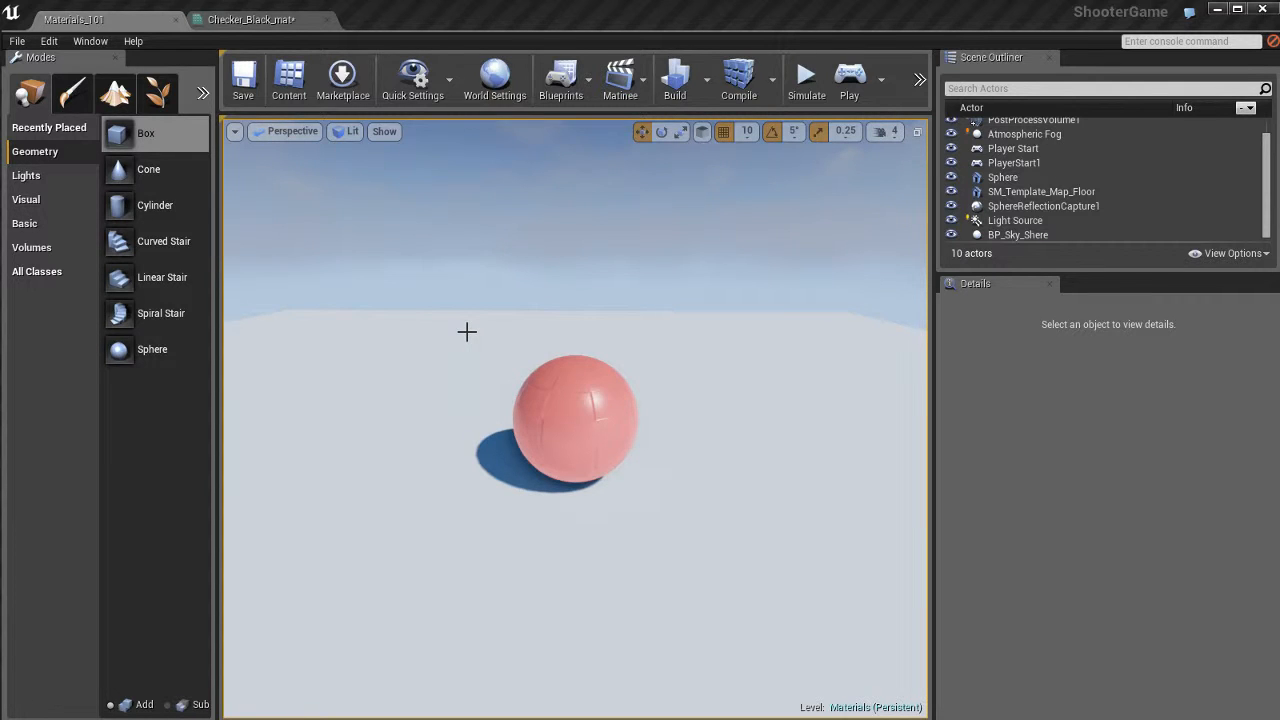
click(283, 20)
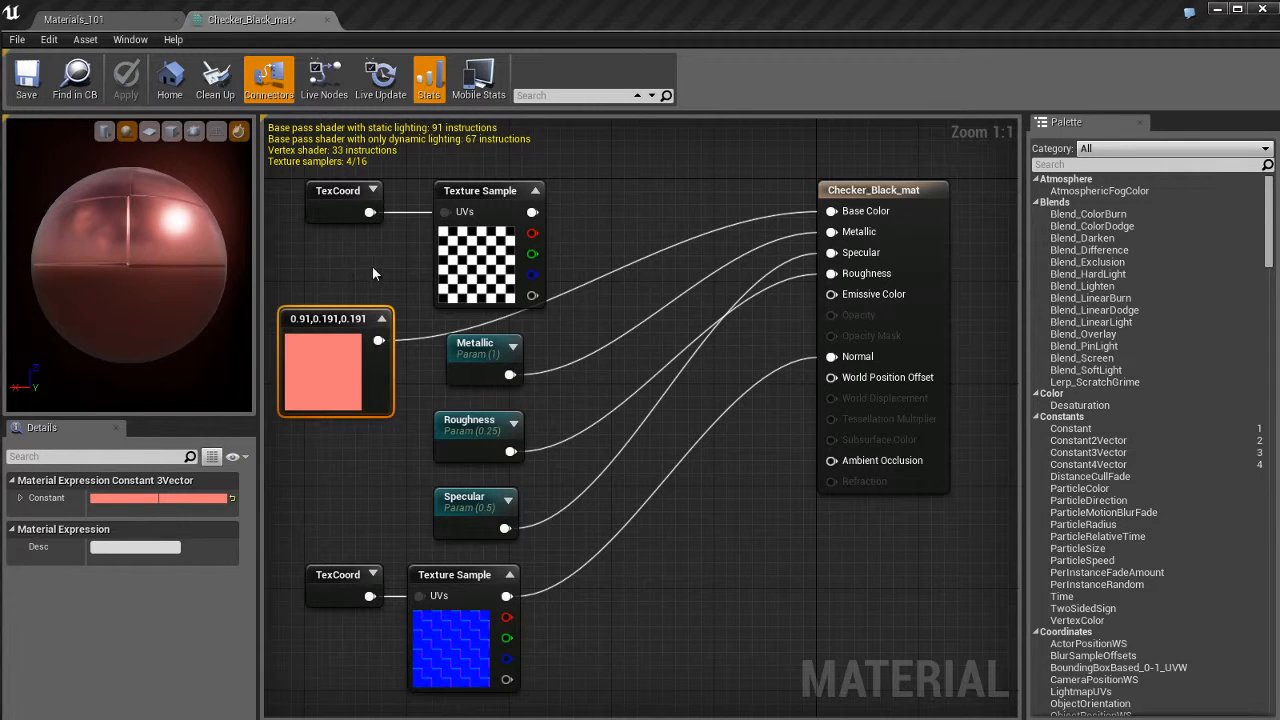
Center the graph on the main material node and add unconnected Constant, Constant2Vector, TexCoord and Panner nodes beside it.
click(170, 80)
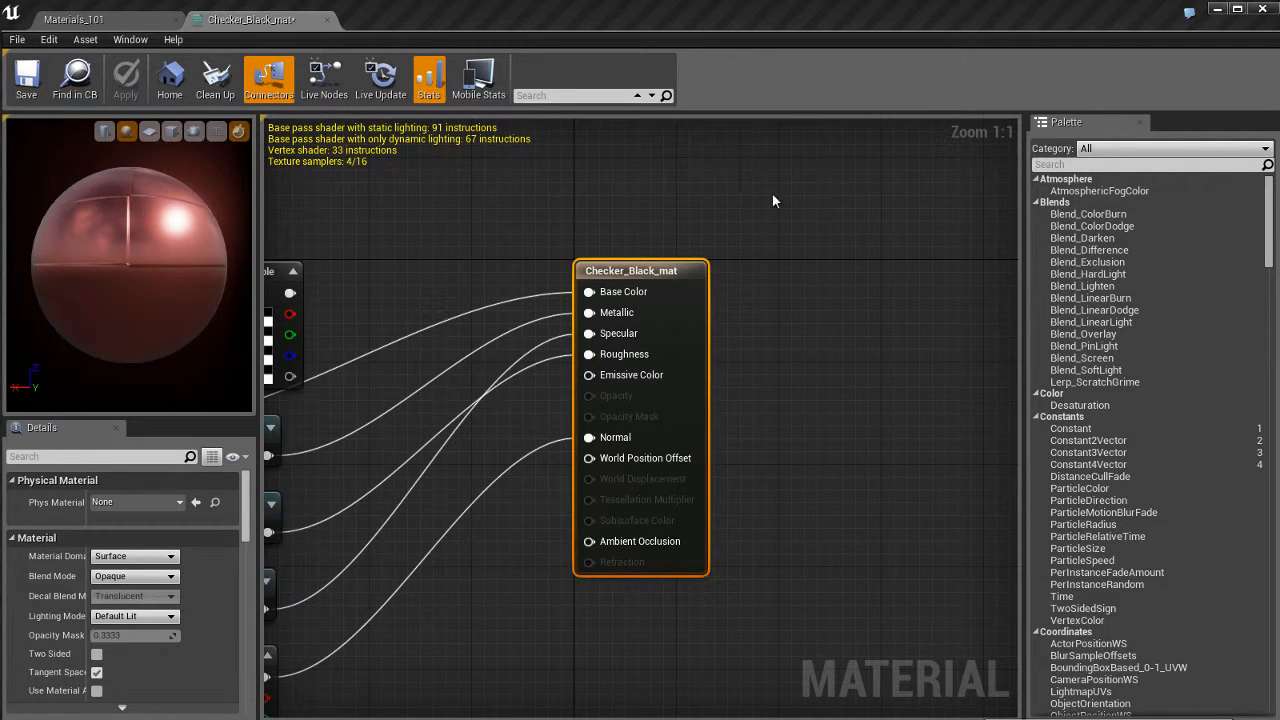
click(834, 313)
click(853, 223)
click(813, 344)
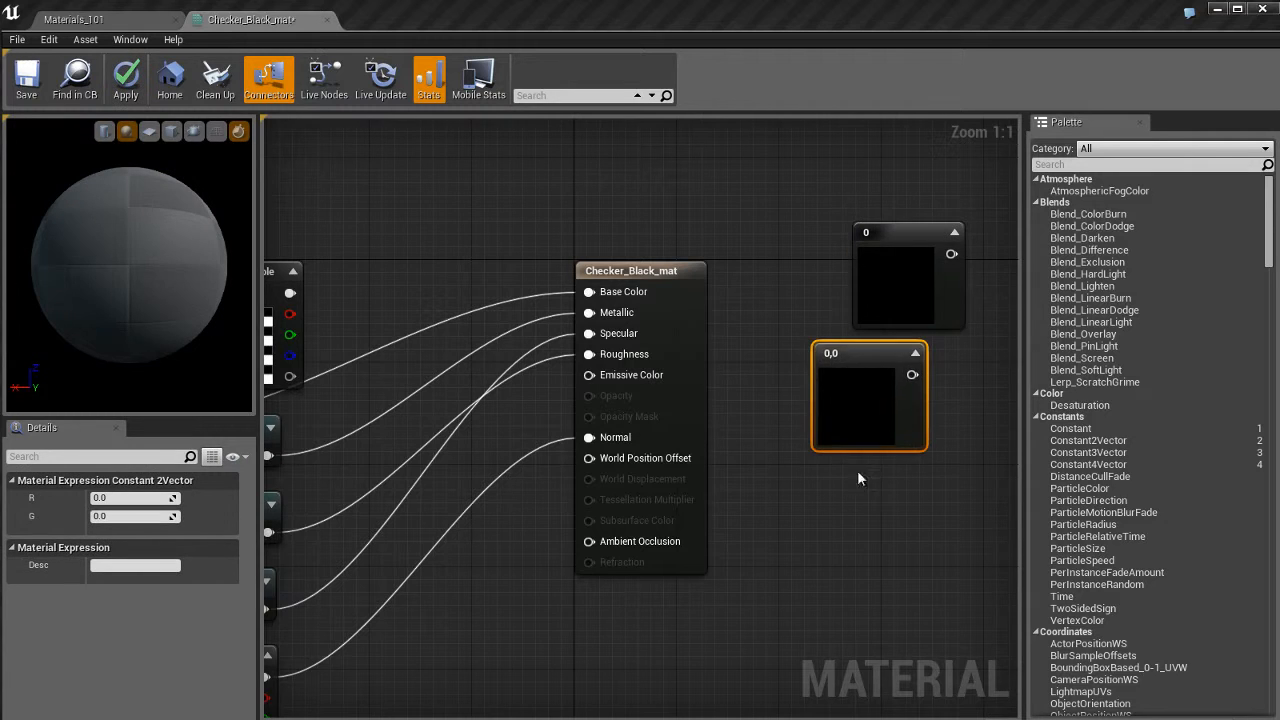
click(851, 493)
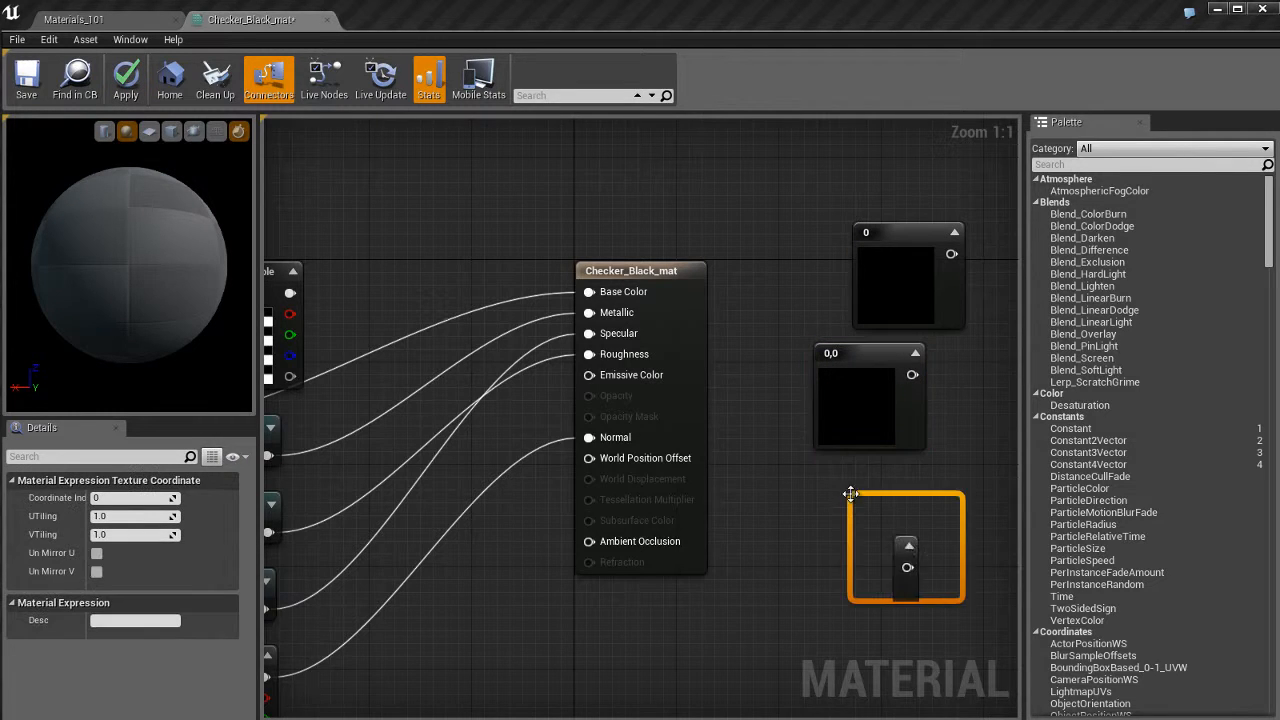
click(770, 579)
drag(790, 611, 709, 613)
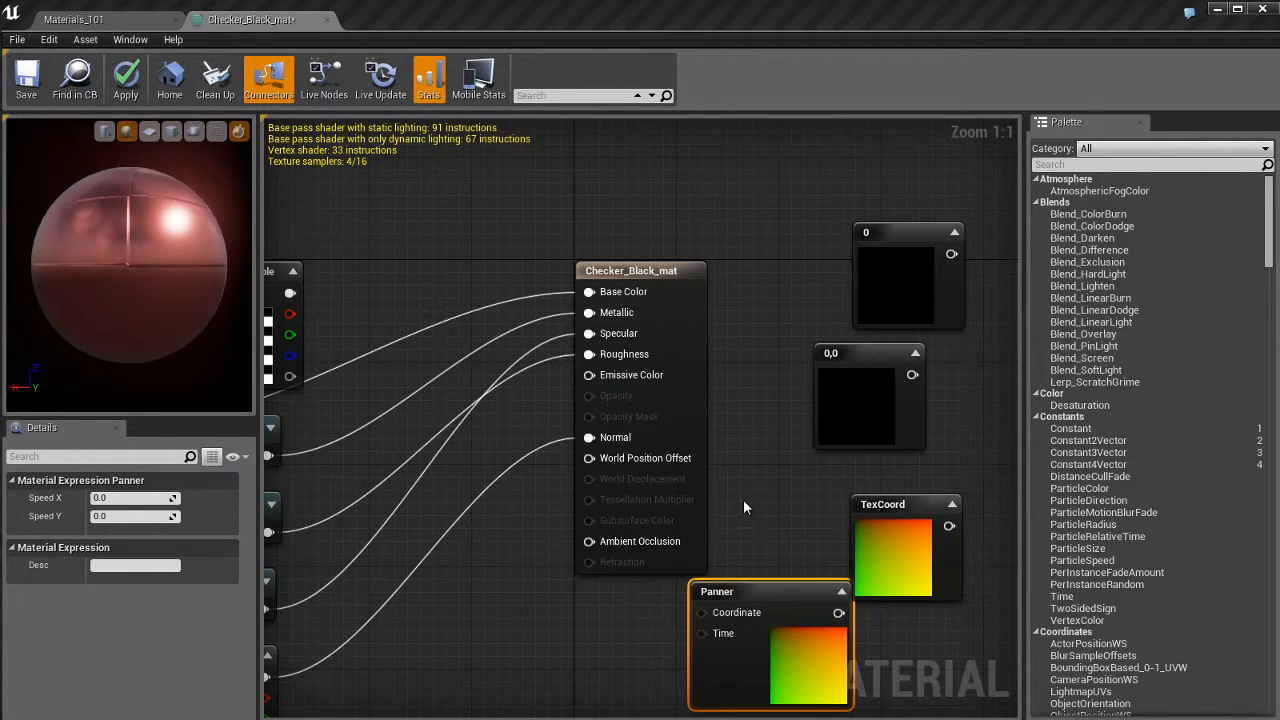
scroll(743, 499, down, 2)
right_drag(784, 372, 909, 327)
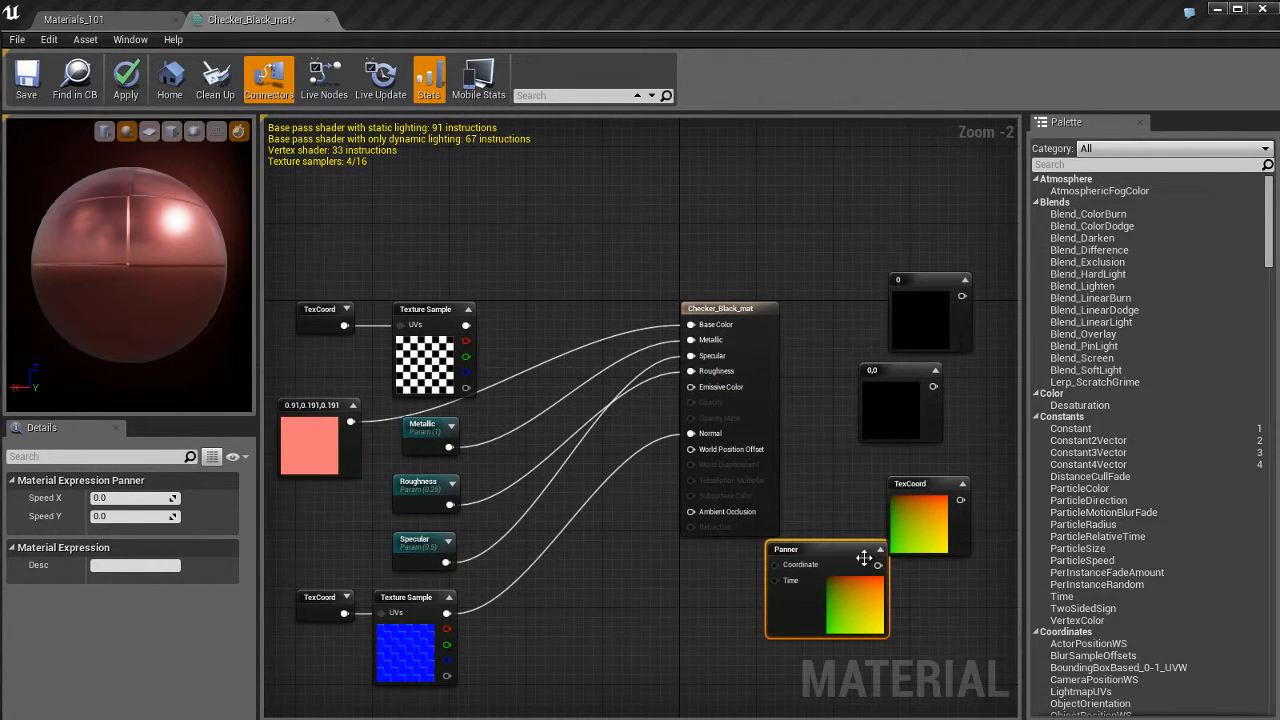
click(758, 230)
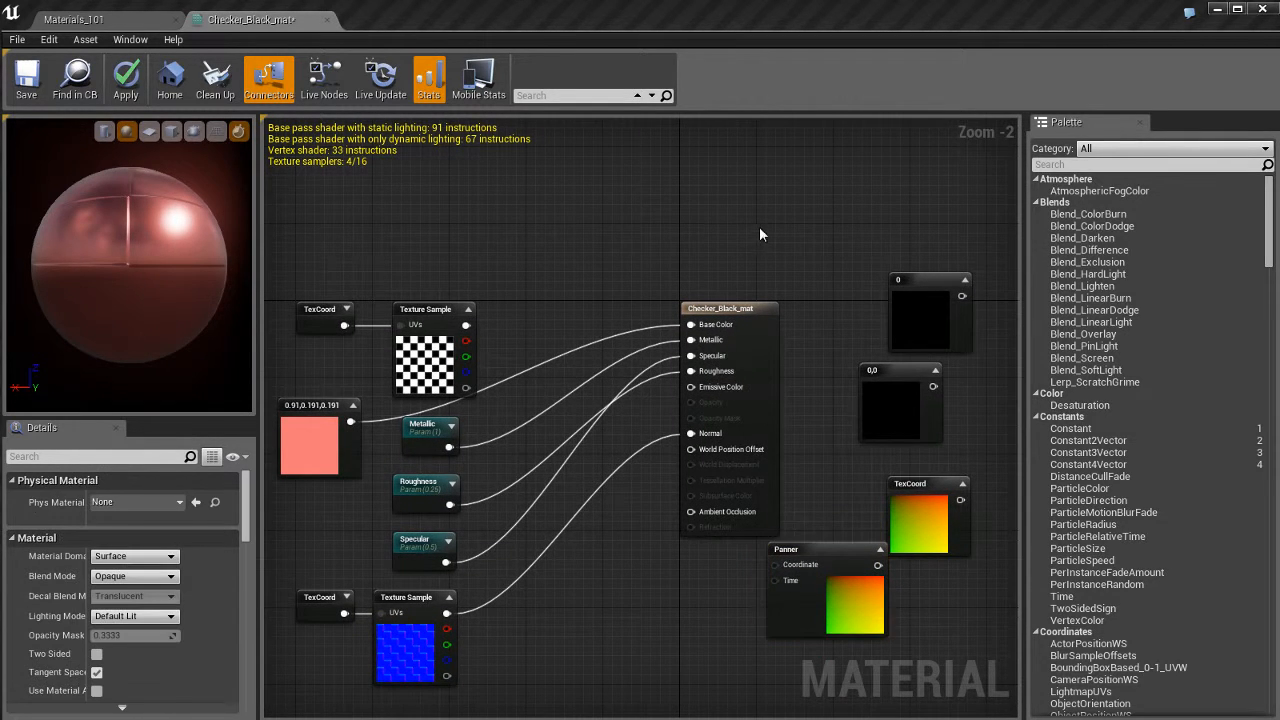
right_drag(758, 230, 709, 232)
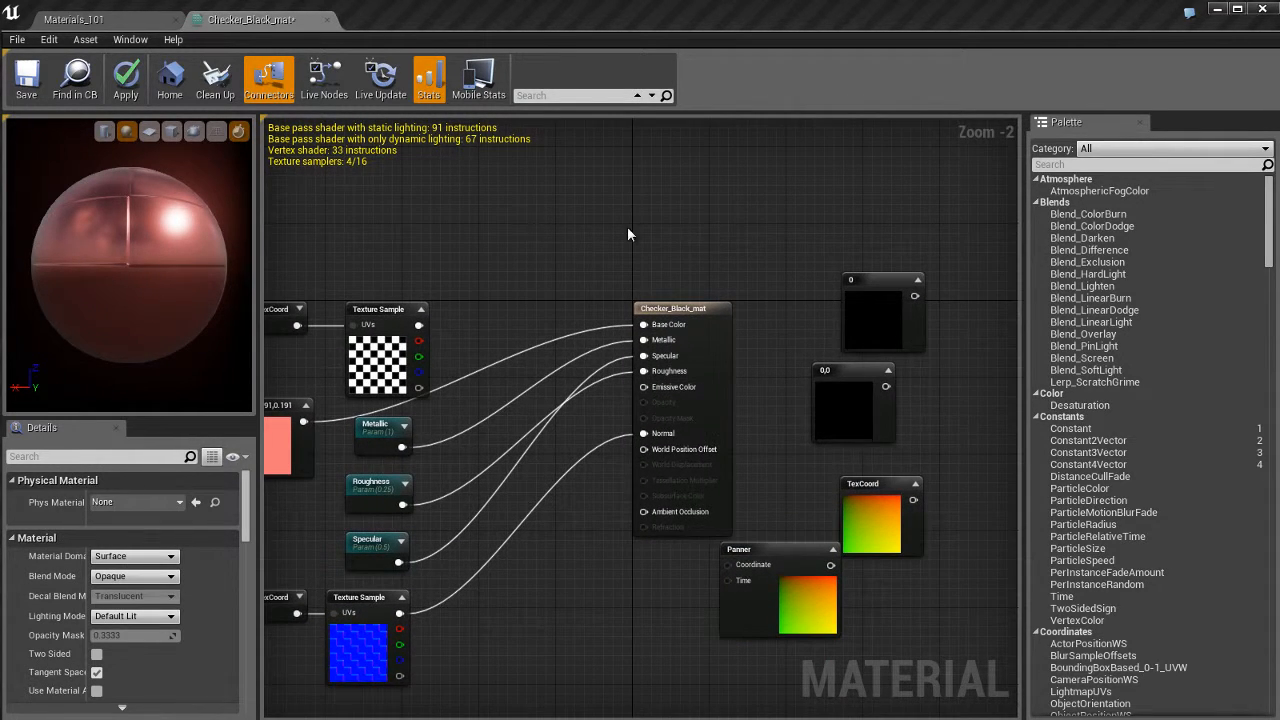
Remove all unconnected nodes from the graph with Clean Up and restore them.
click(207, 96)
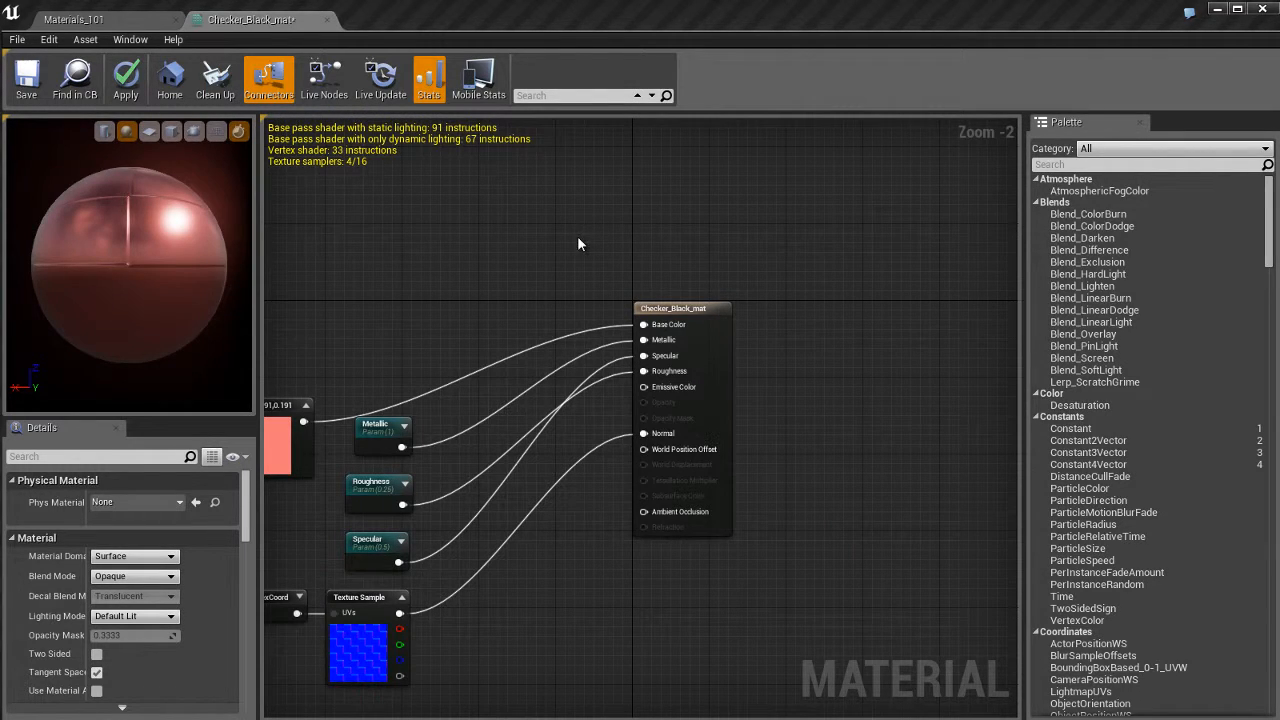
right_drag(521, 257, 568, 242)
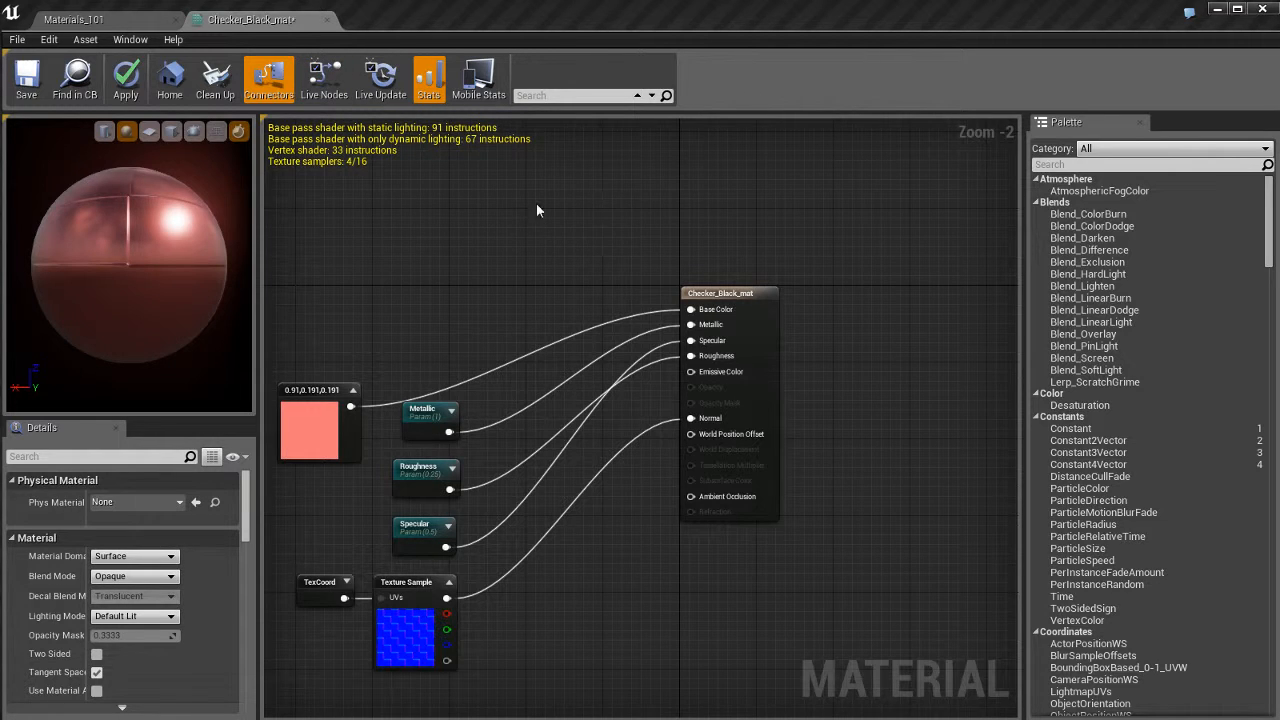
right_drag(537, 273, 574, 228)
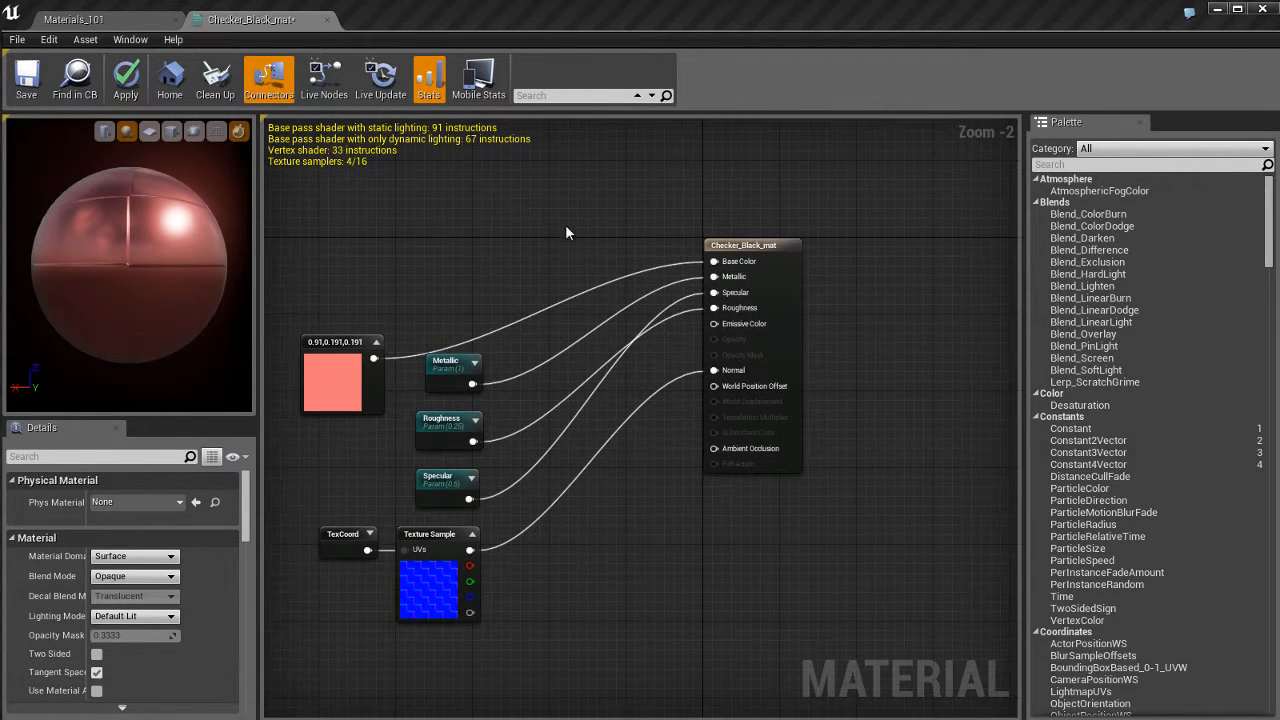
right_drag(632, 574, 658, 598)
right_drag(445, 305, 476, 292)
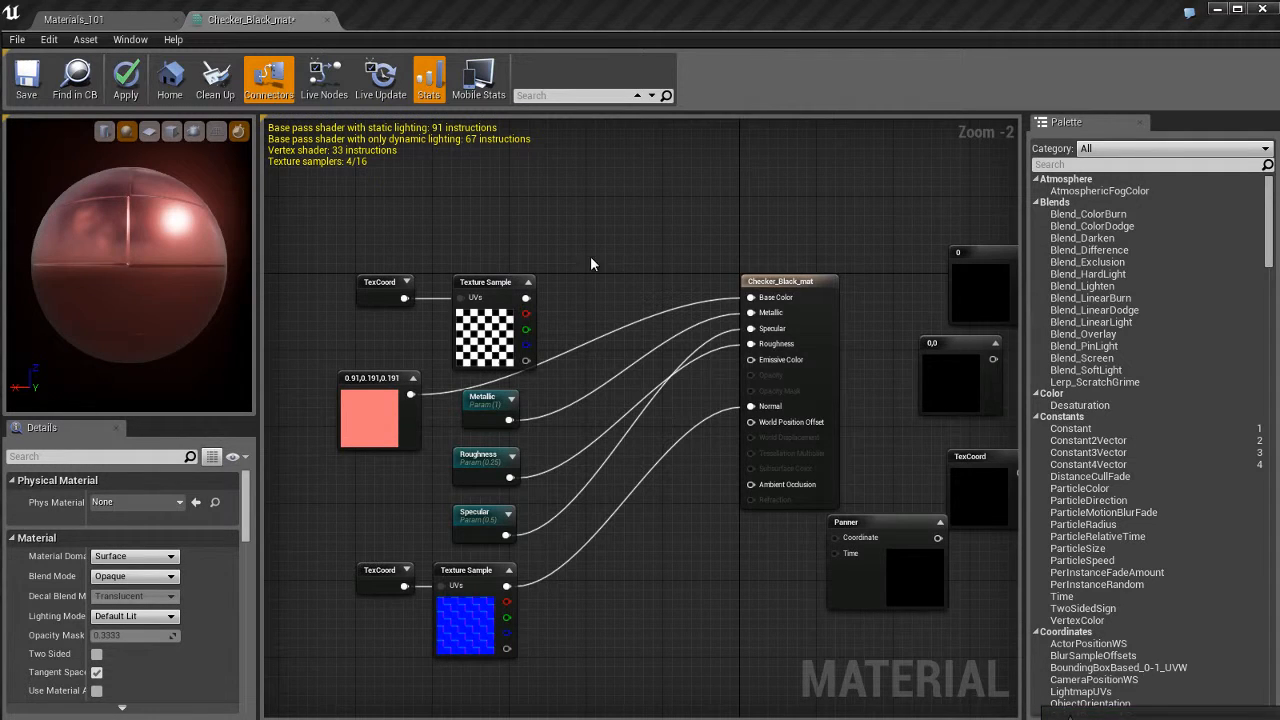
Delete the unconnected Constant, Constant2Vector, TexCoord and Panner nodes beside the main material node.
right_drag(858, 317, 738, 288)
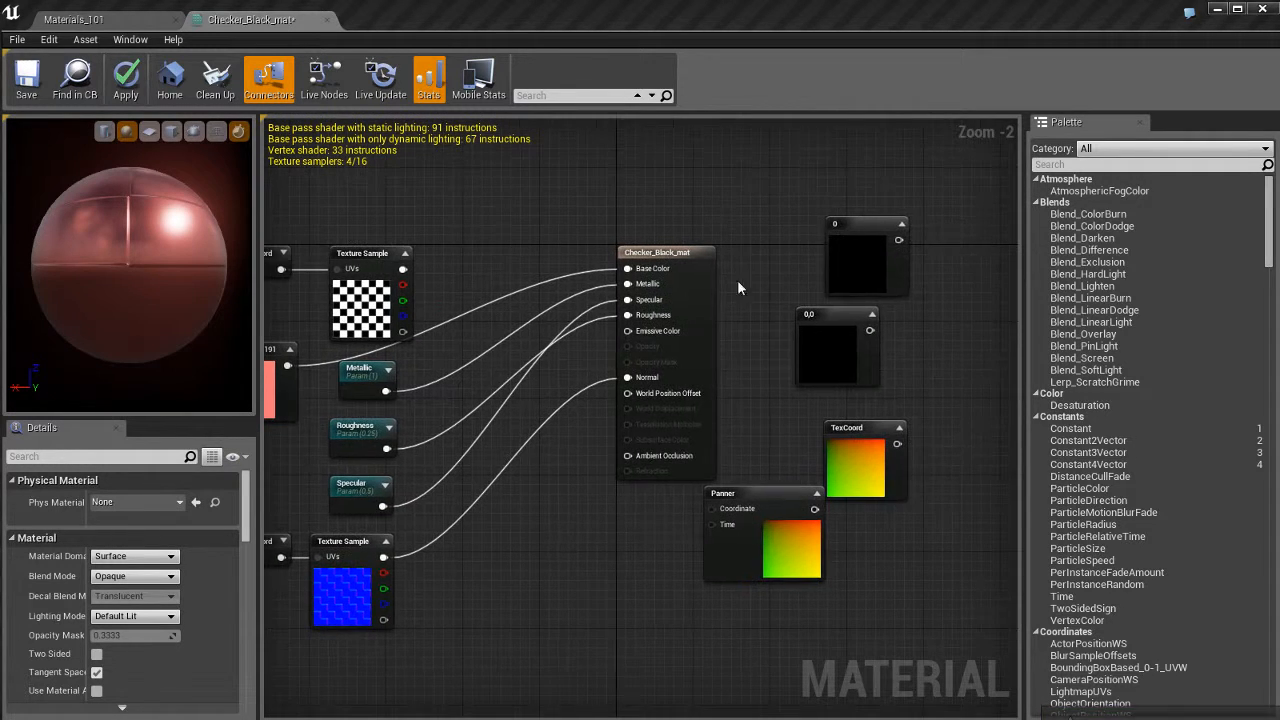
drag(783, 222, 910, 590)
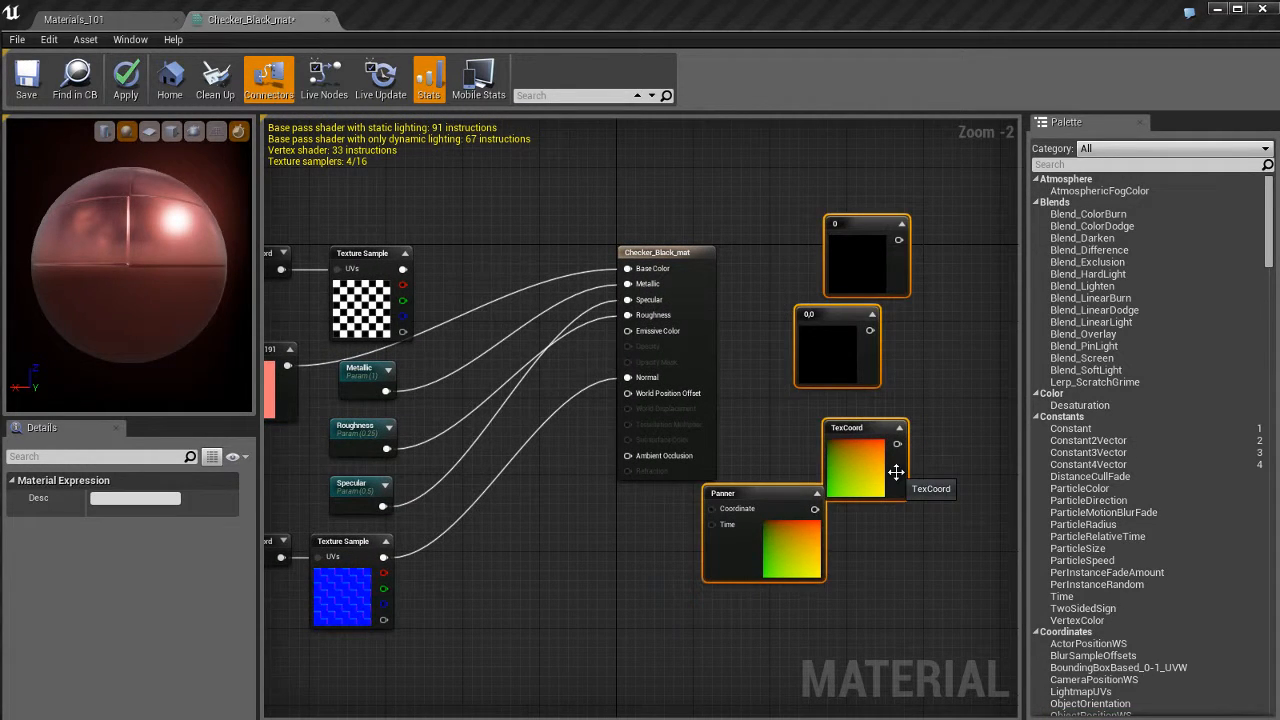
key(Delete)
Add a Panner node and place it above the checker texture's TexCoord node.
right_drag(490, 253, 654, 277)
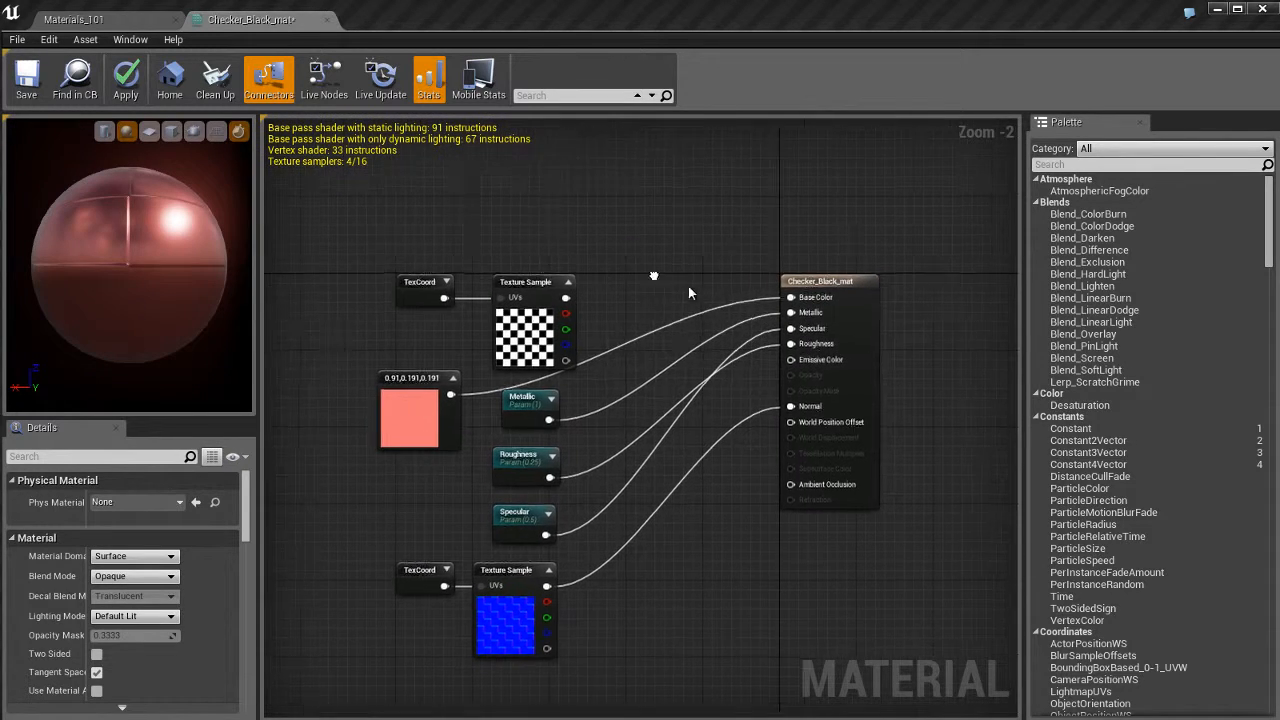
scroll(569, 298, up, 2)
right_drag(593, 311, 660, 302)
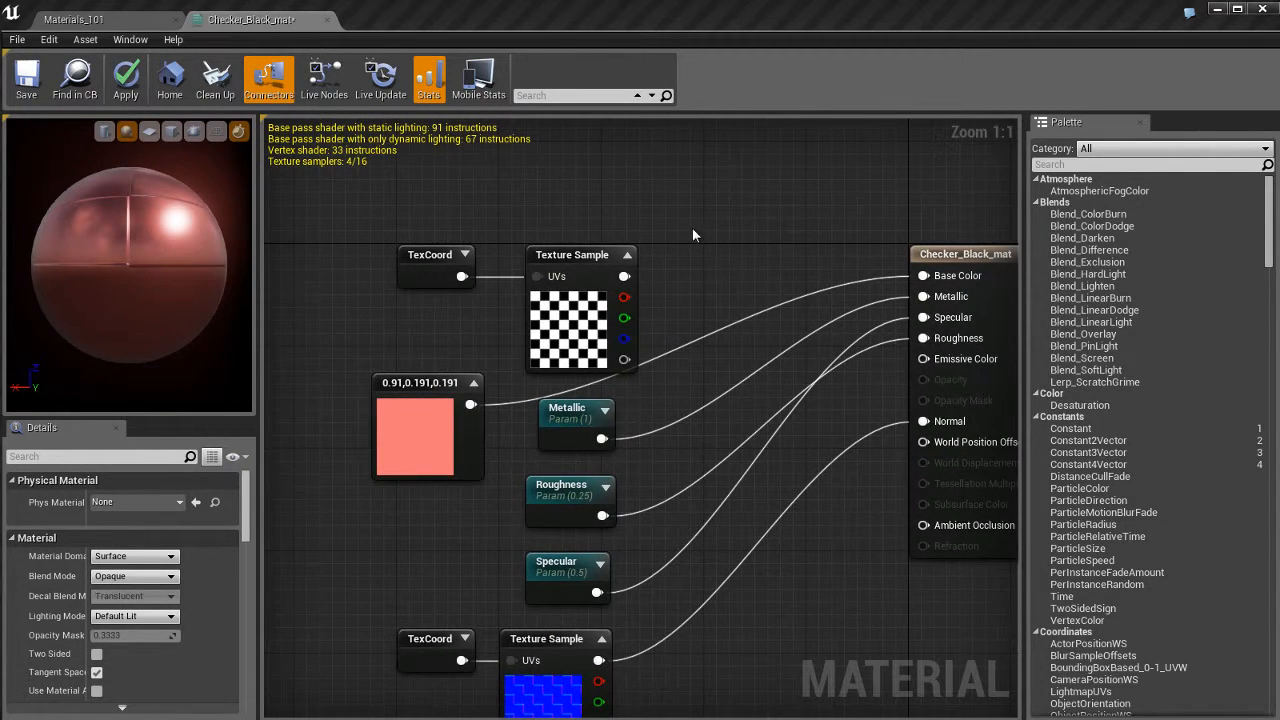
right_drag(706, 229, 696, 241)
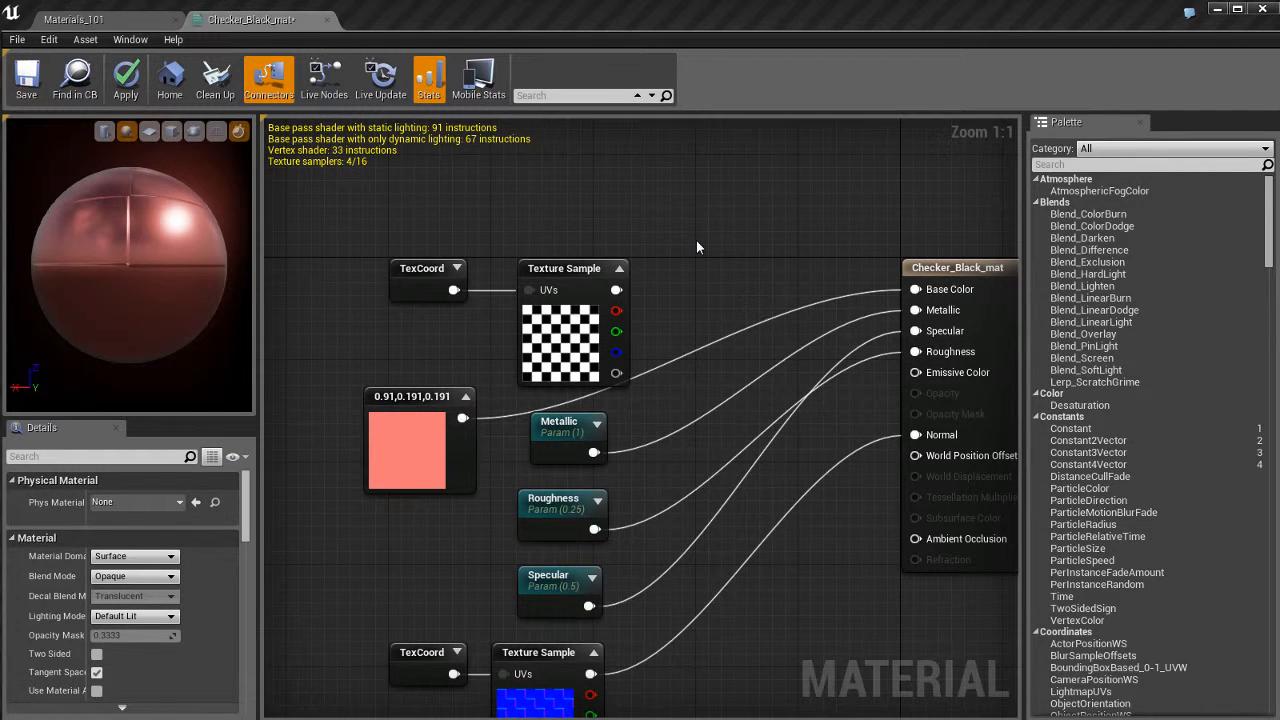
click(672, 190)
drag(741, 206, 460, 293)
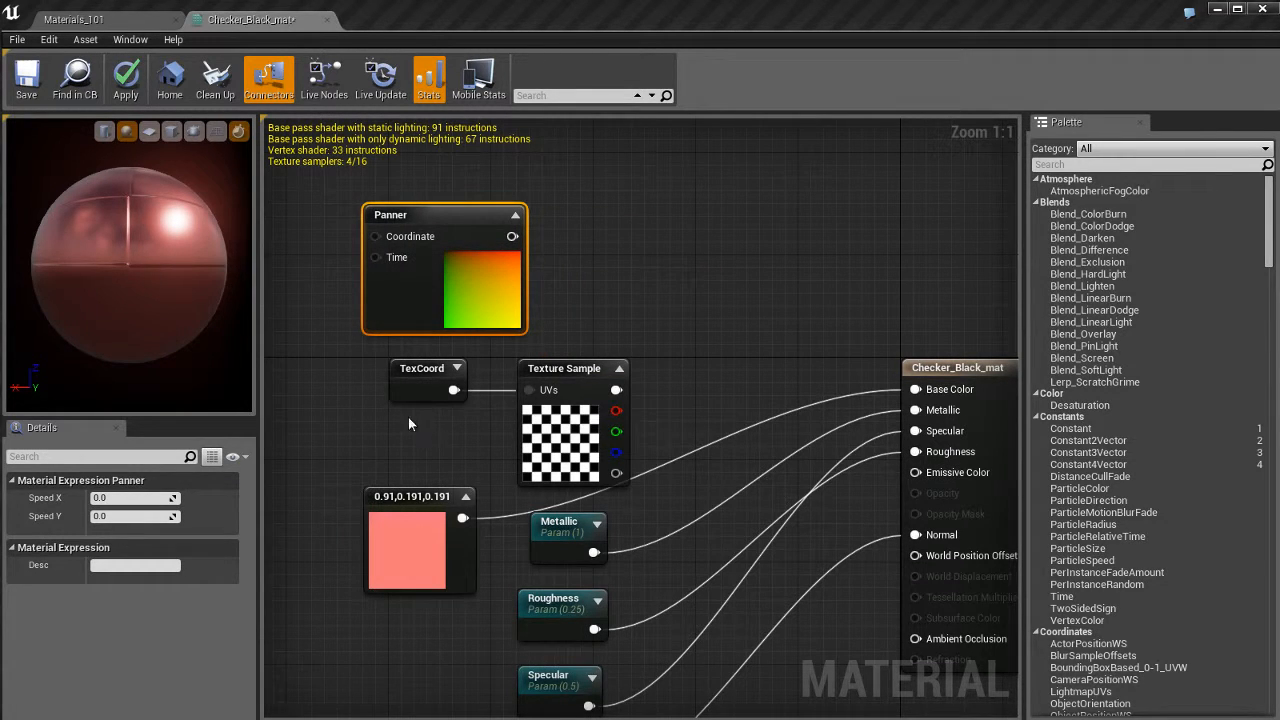
Break the TexCoord link to the checker Texture Sample, connect TexCoord to the Panner's Coordinate input and place it beside the Panner.
alt+click(455, 390)
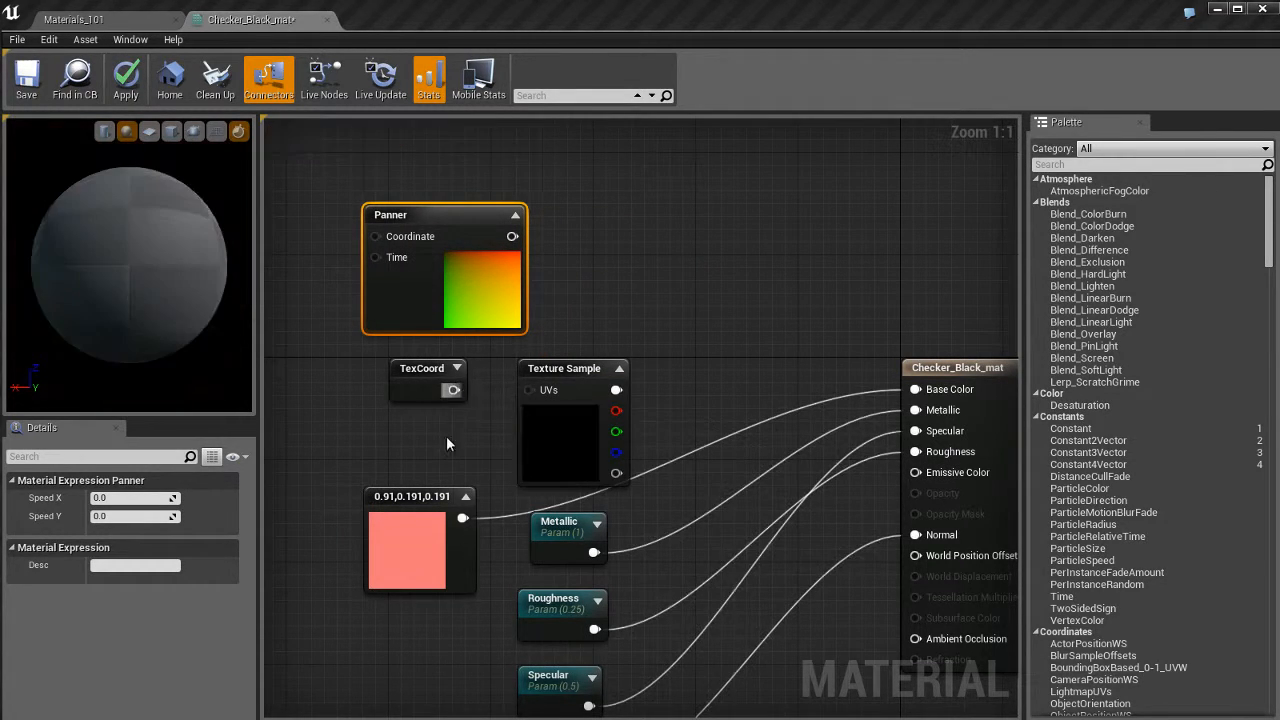
drag(434, 386, 405, 234)
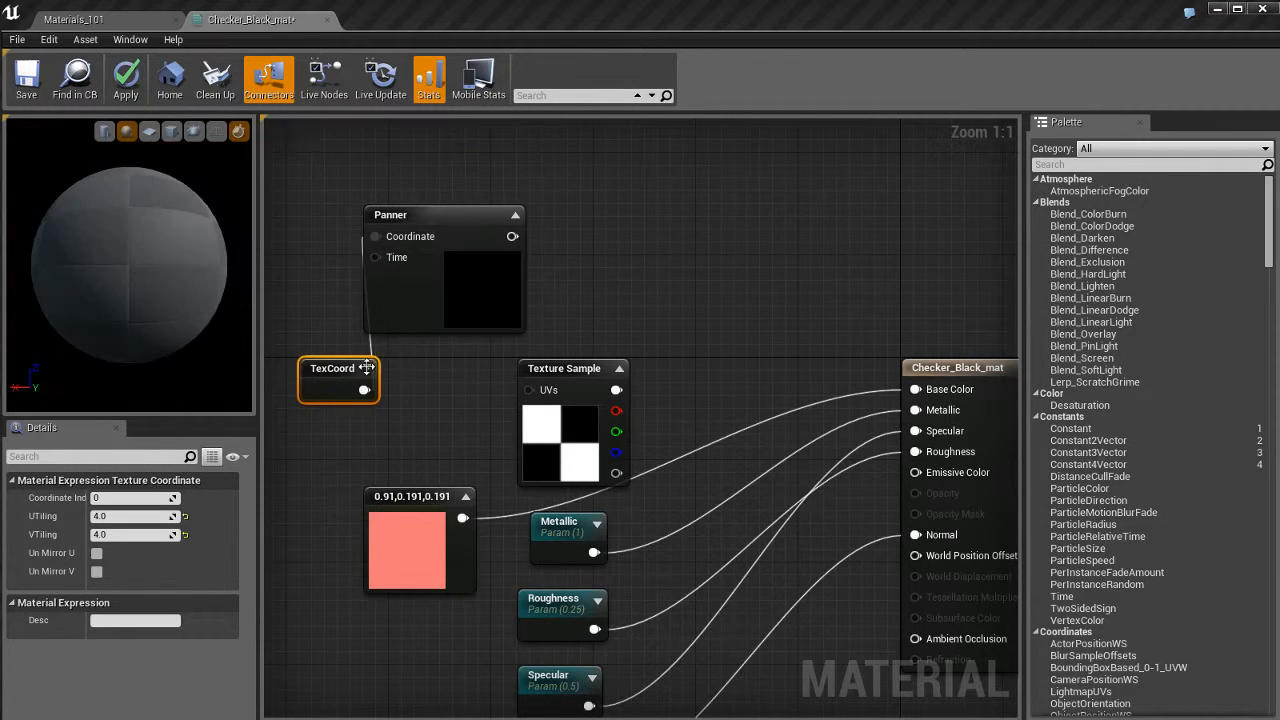
drag(366, 365, 413, 237)
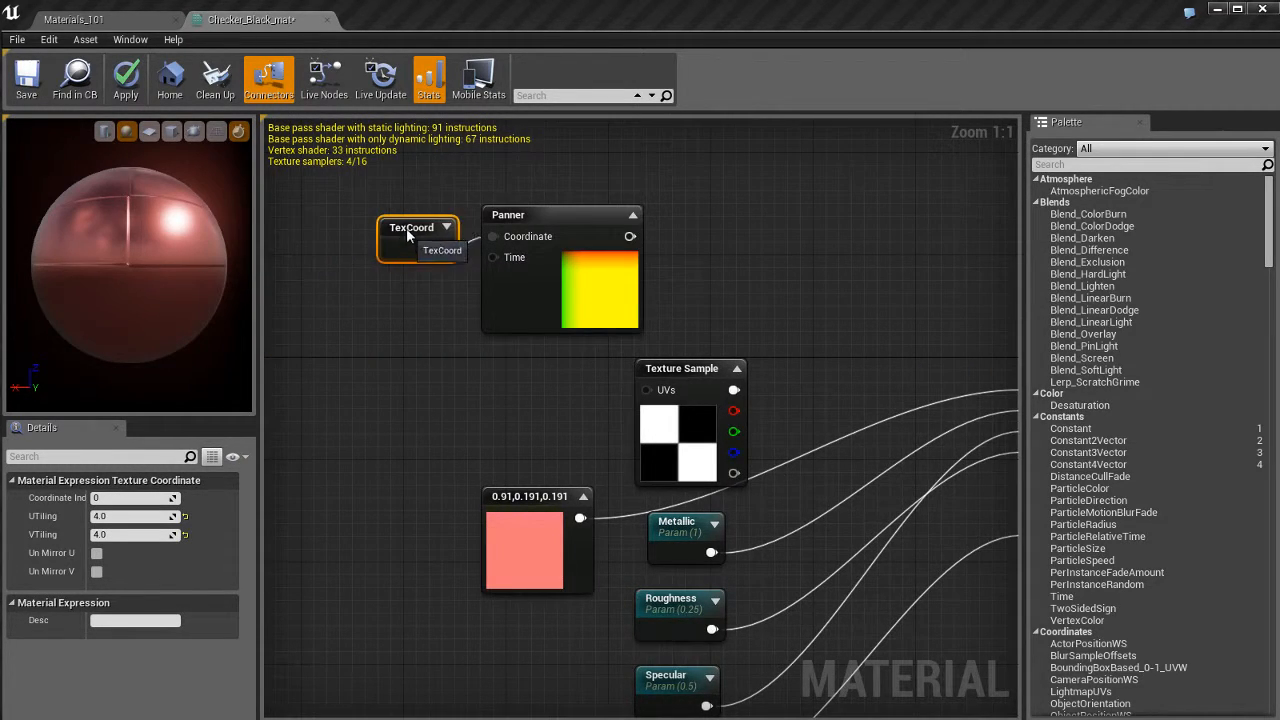
Place the checker Texture Sample beside the Panner and connect the Panner's output to its UVs input.
right_drag(776, 288, 611, 285)
drag(548, 364, 608, 223)
drag(463, 233, 549, 251)
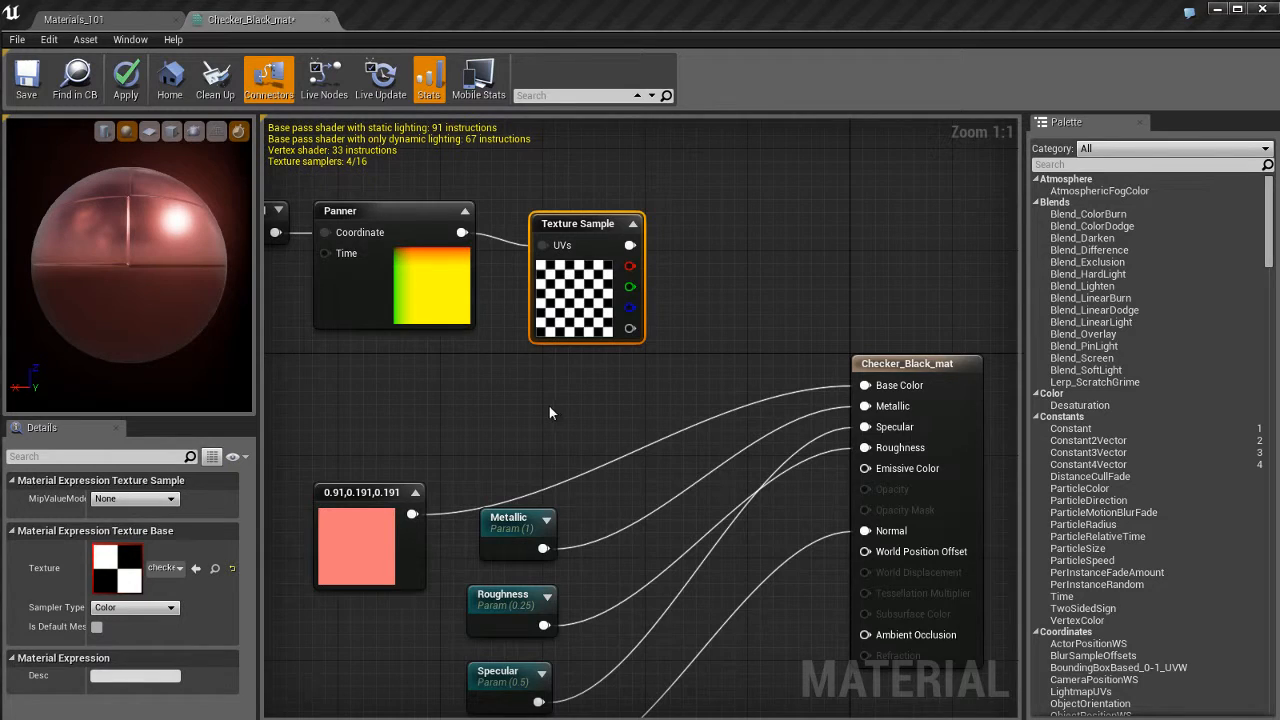
Connect the checker Texture Sample's color output to the material's Base Color input.
right_drag(549, 406, 610, 421)
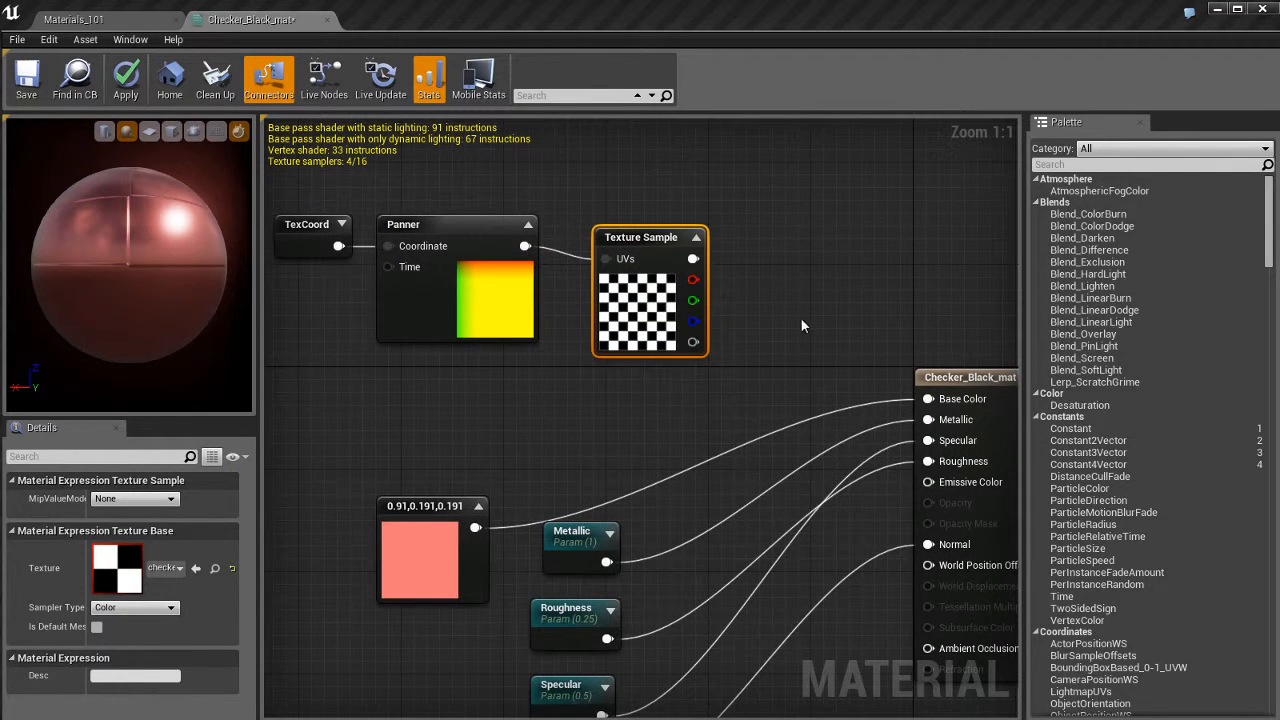
right_drag(801, 325, 779, 293)
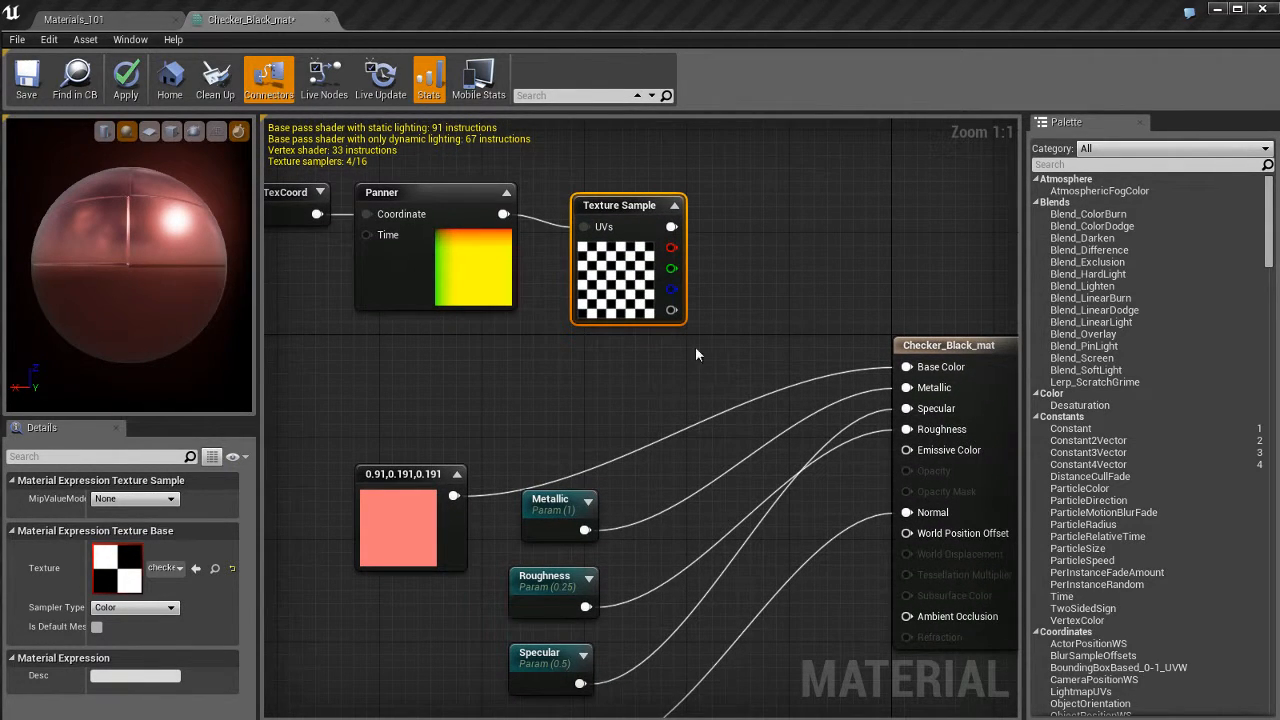
right_click(673, 228)
click(754, 263)
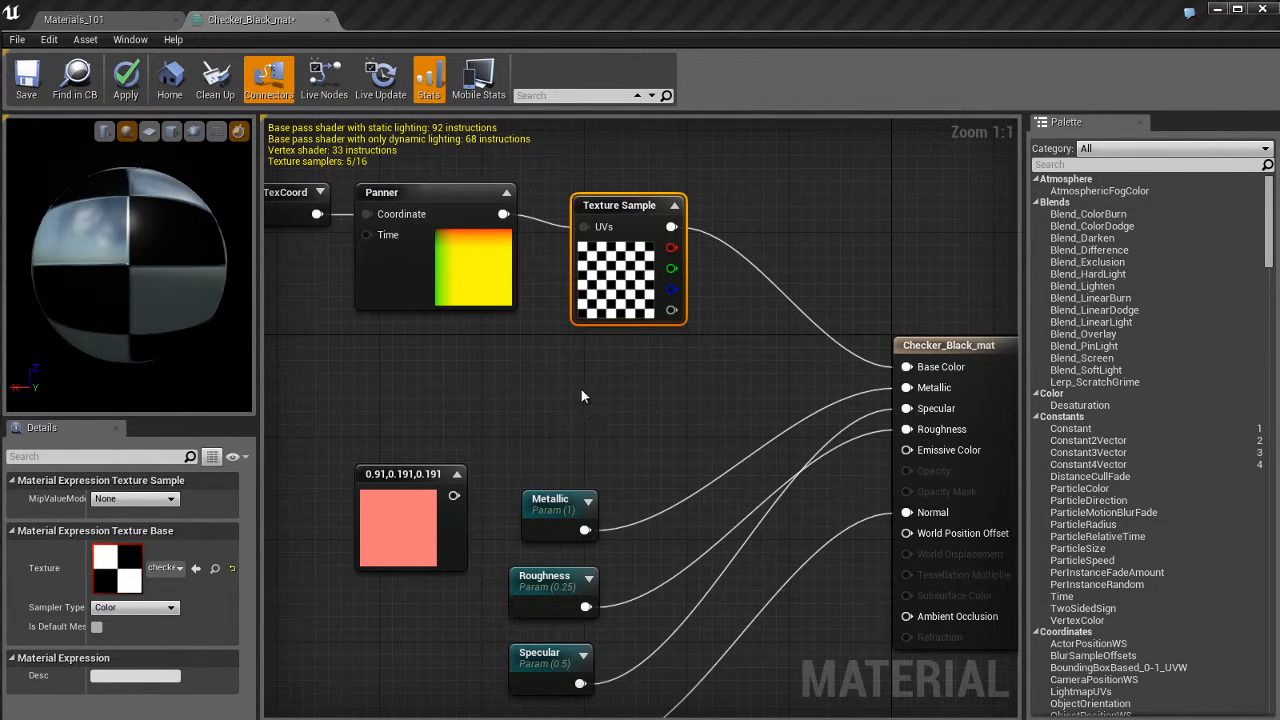
Set the Panner node's Speed X to 0.5 and turn on Live Nodes.
right_drag(456, 384, 511, 411)
click(445, 295)
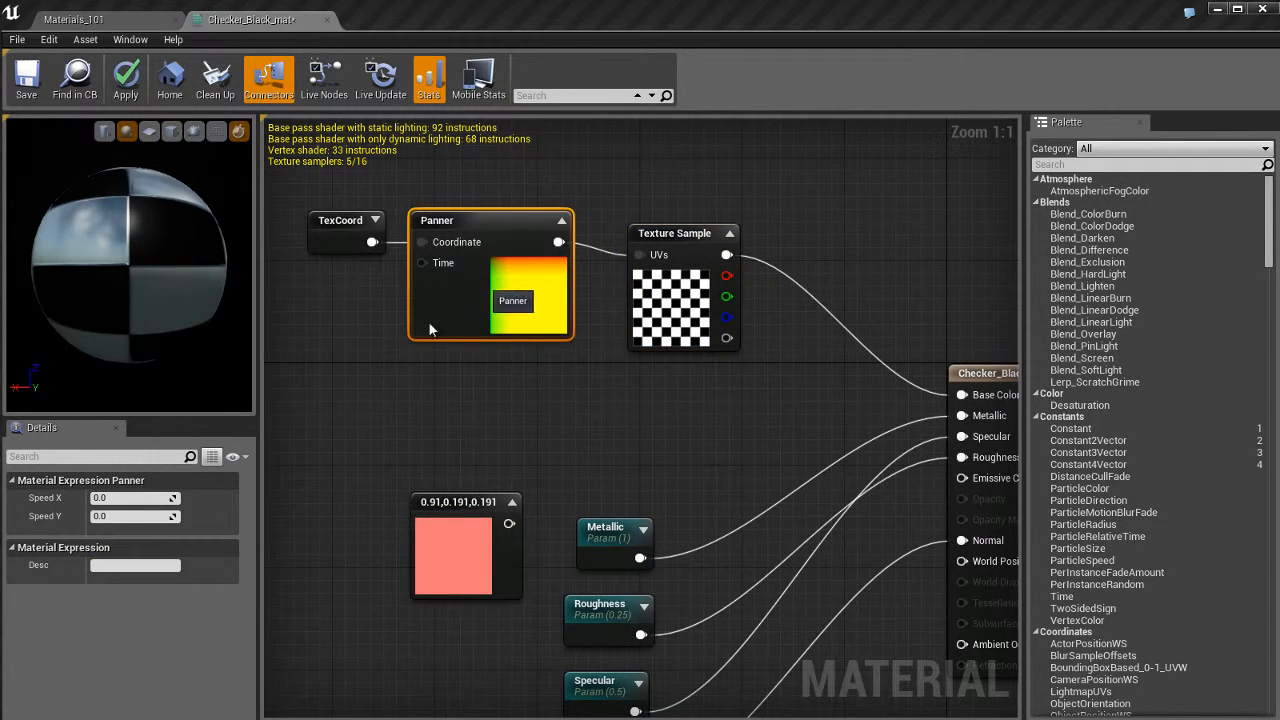
click(137, 497)
text(0.5)
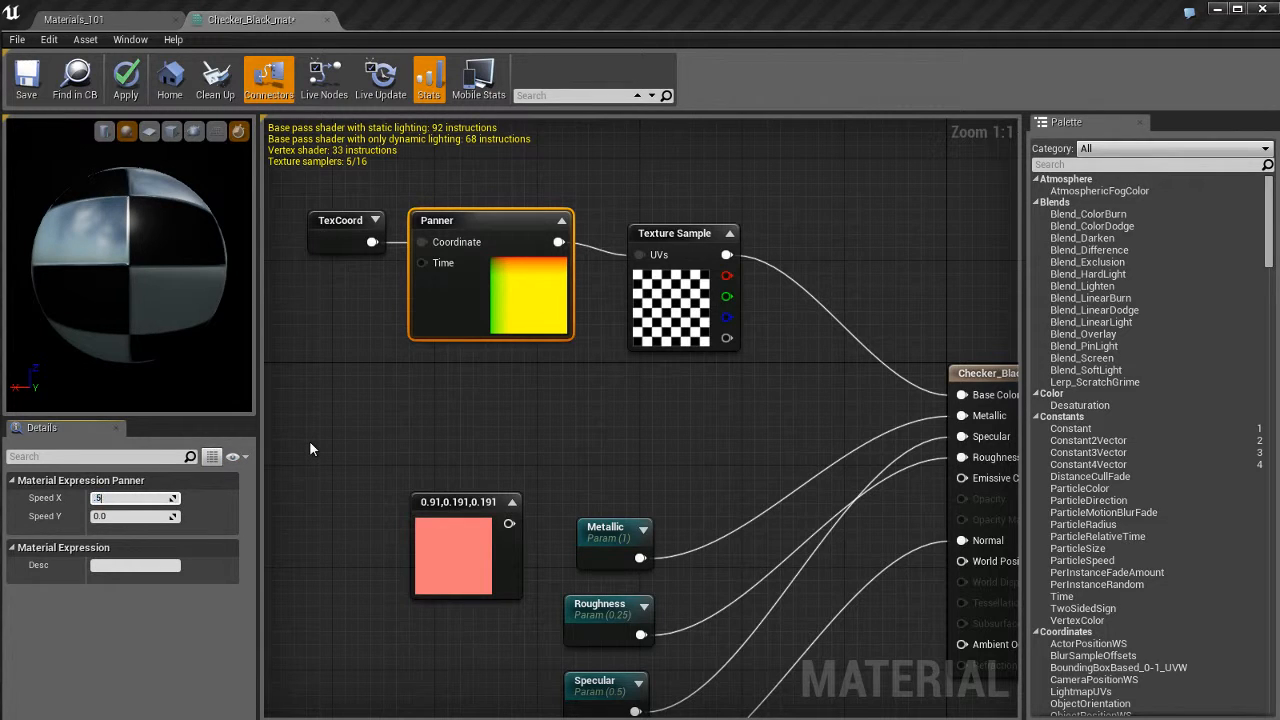
key(Return)
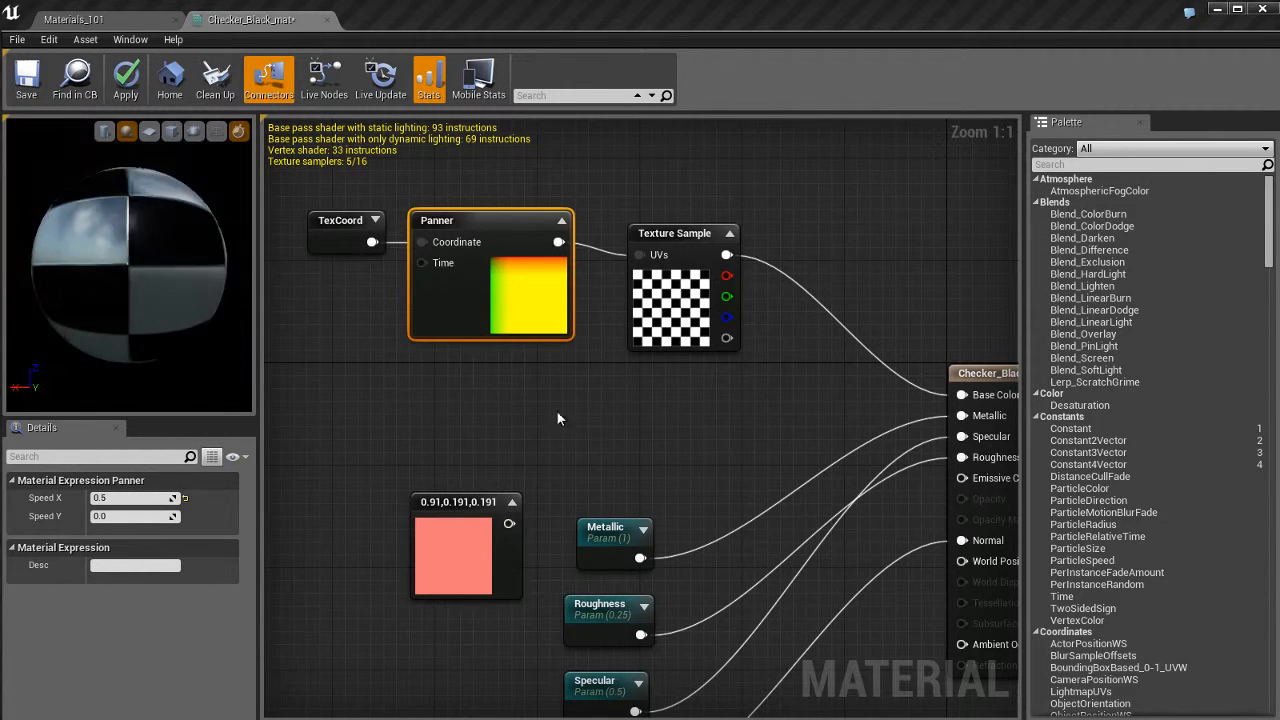
click(320, 80)
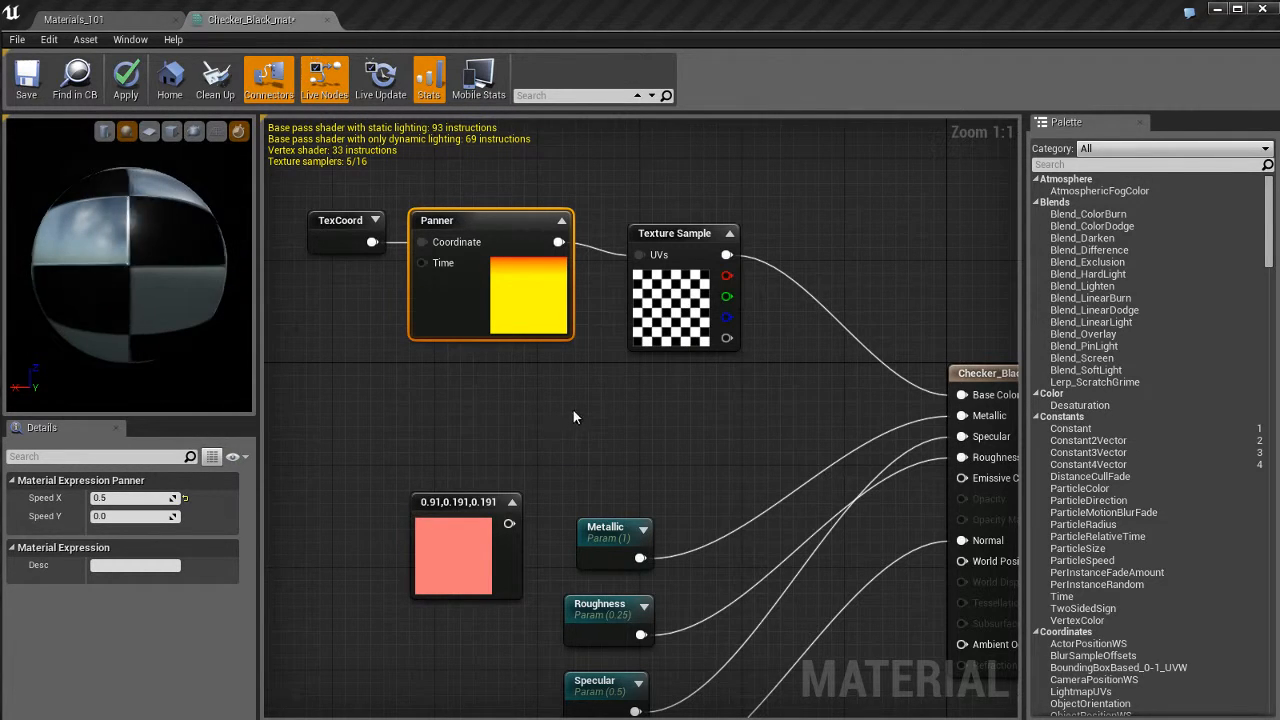
Turn on Live Update for the material and clear the node selection.
right_drag(573, 410, 559, 428)
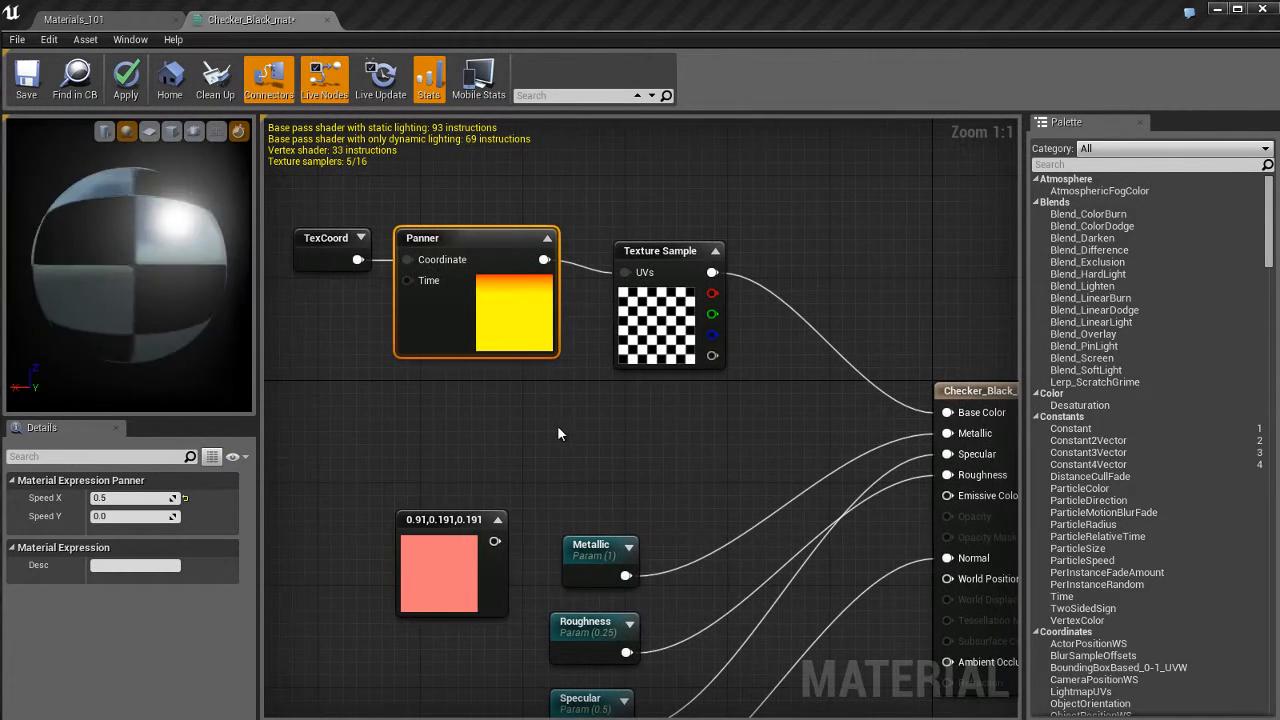
click(384, 88)
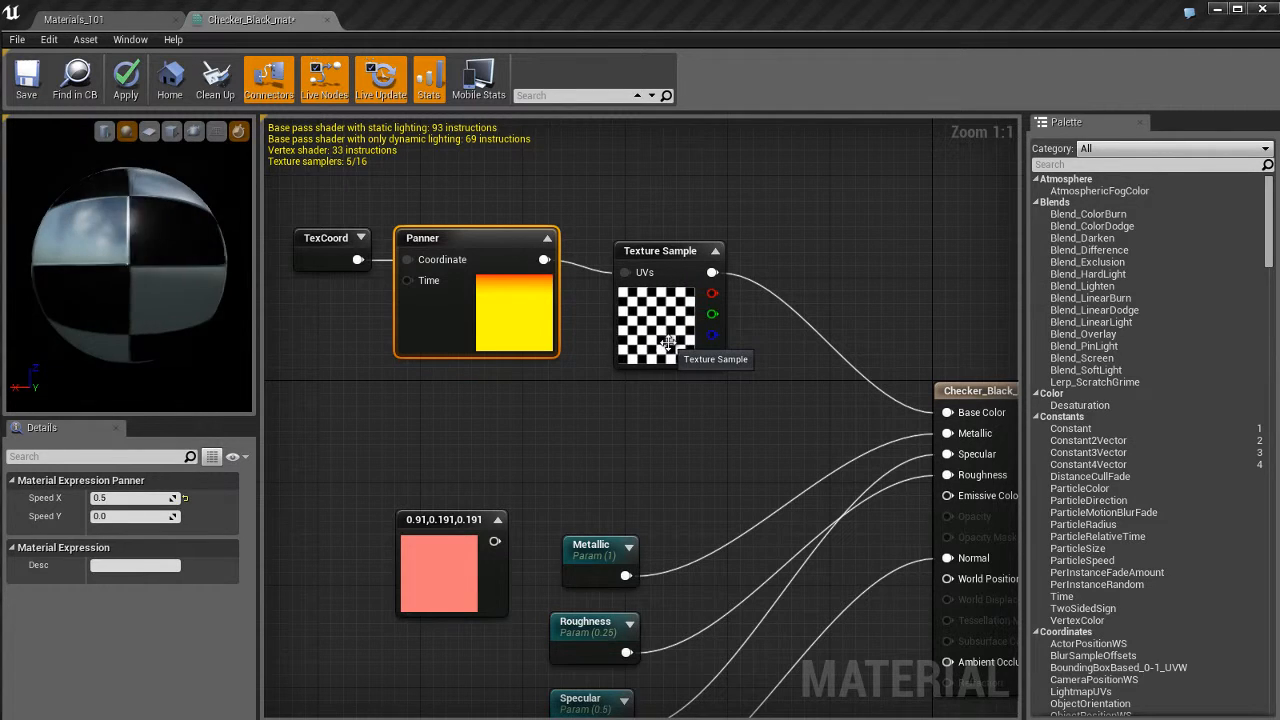
click(662, 436)
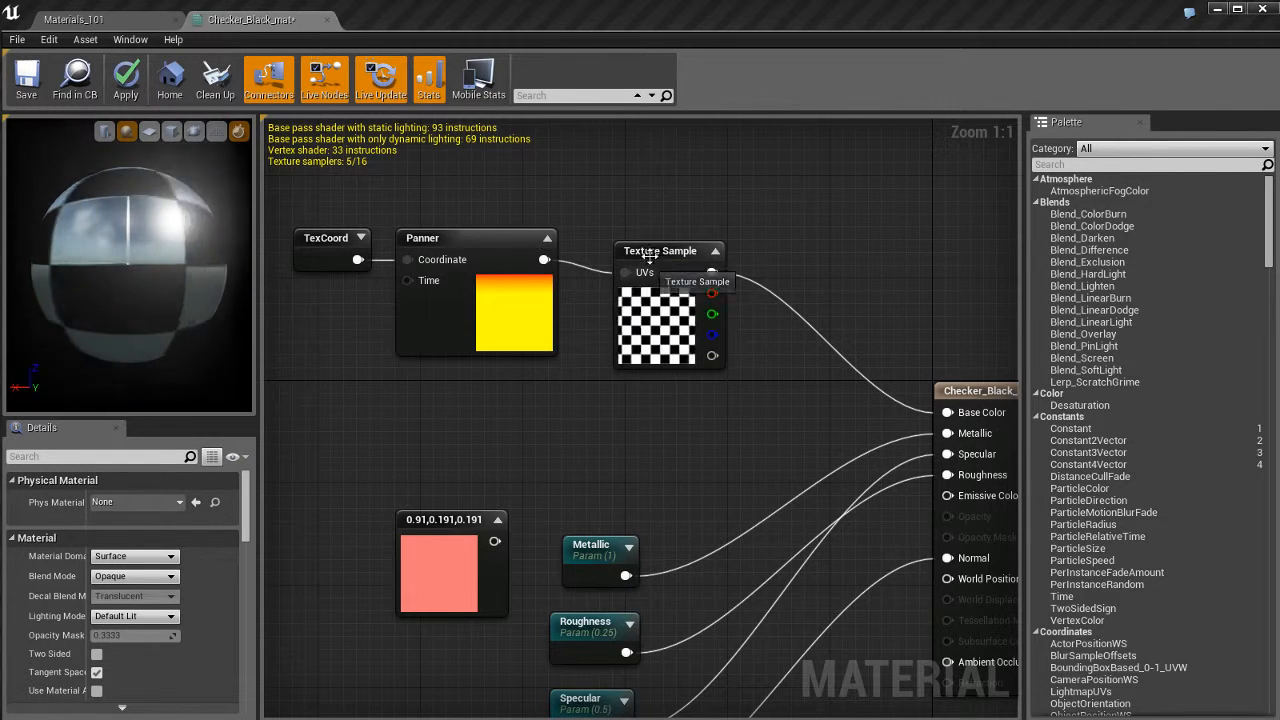
mouse_move(630, 453)
right_down()
mouse_move(612, 467)
mouse_move(641, 454)
right_up()
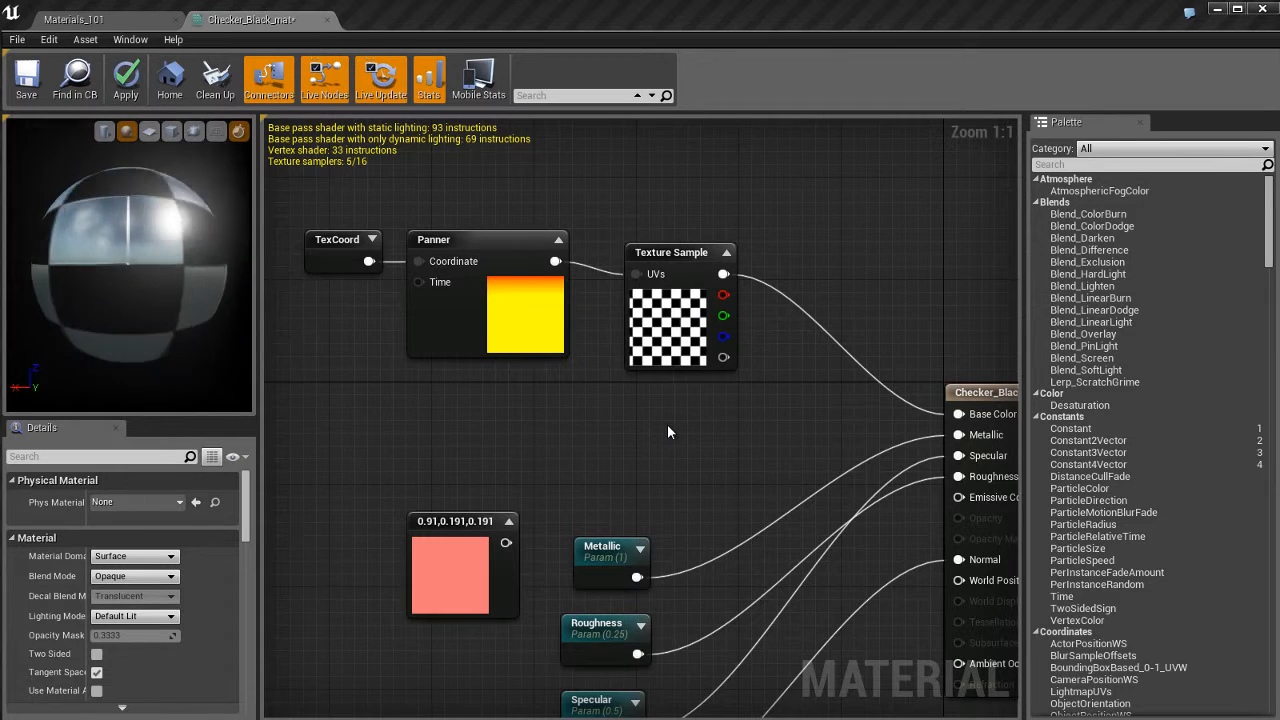
Apply the material changes, check the checkered sphere in the Materials_101 level and return to the Checker_Black_mat material.
click(125, 78)
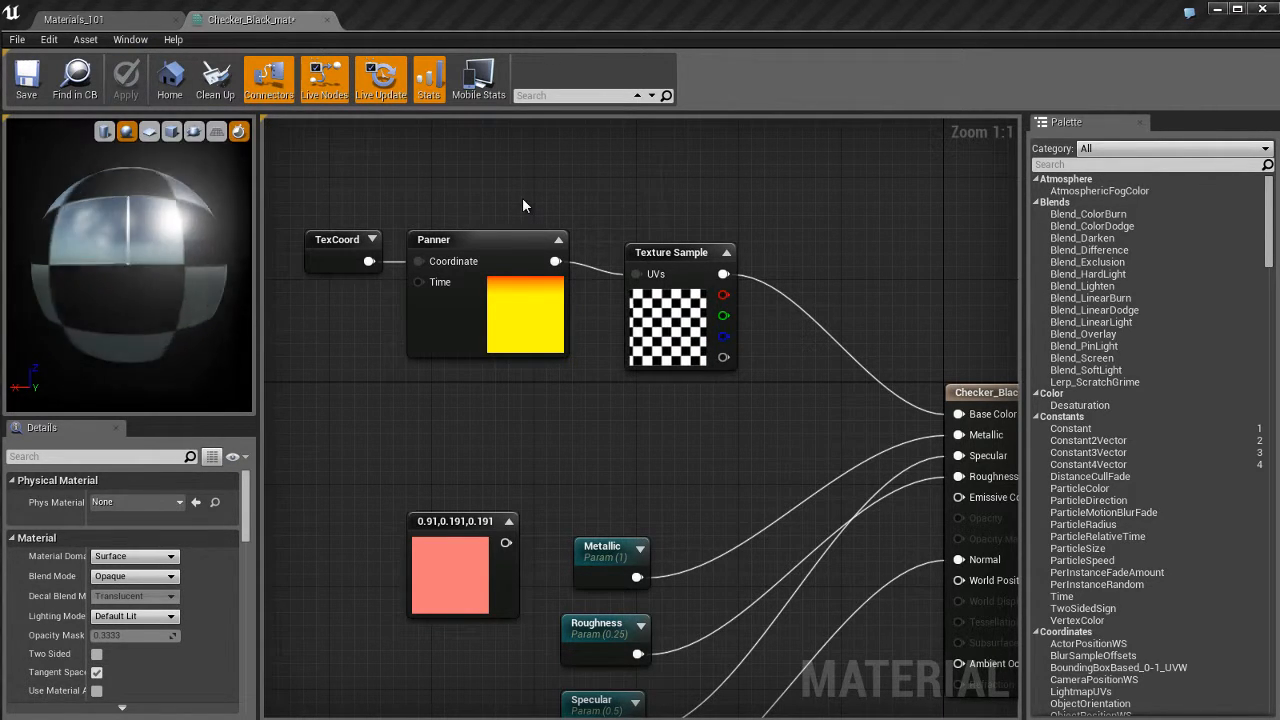
click(128, 27)
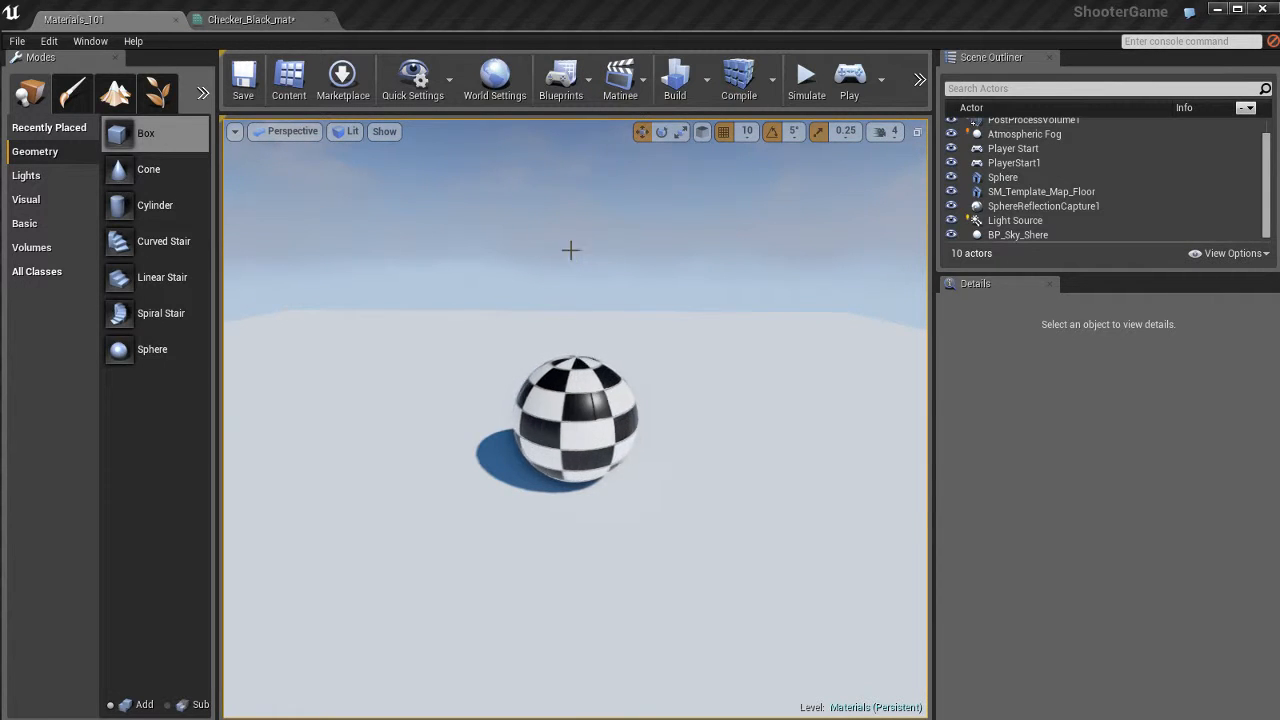
click(258, 20)
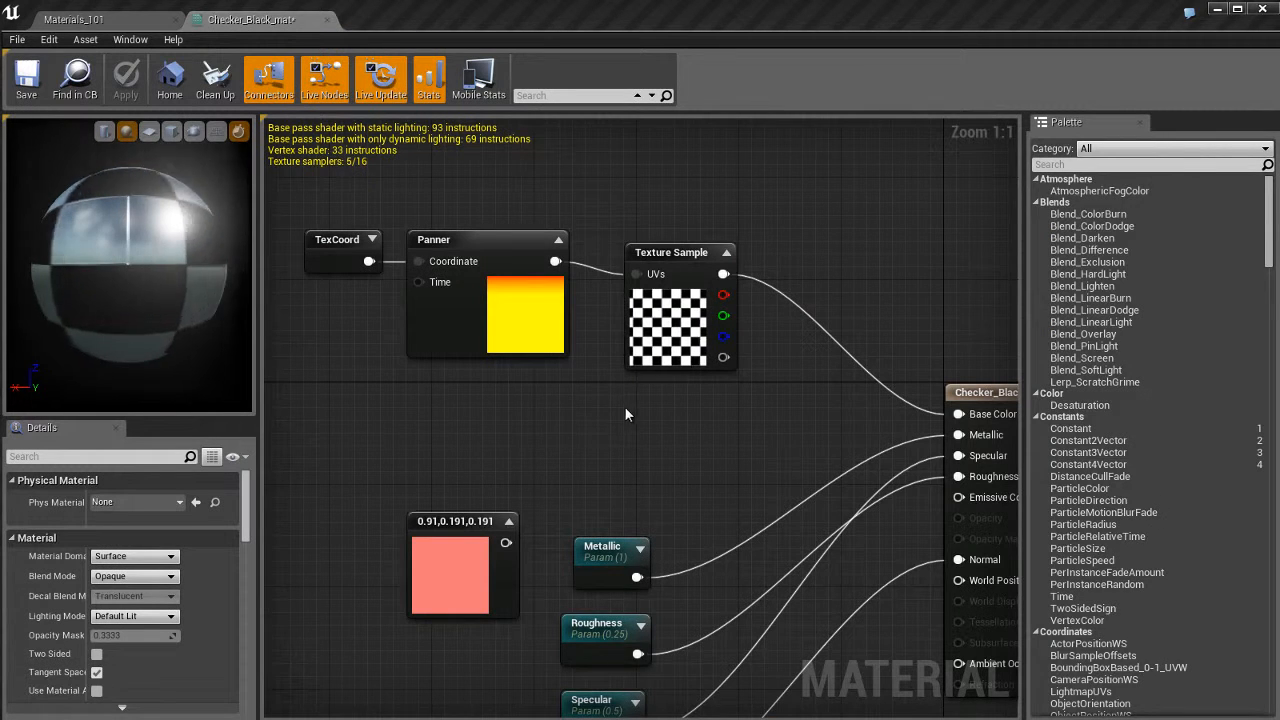
Set the Panner node's Speed X to 0.
right_drag(624, 406, 598, 411)
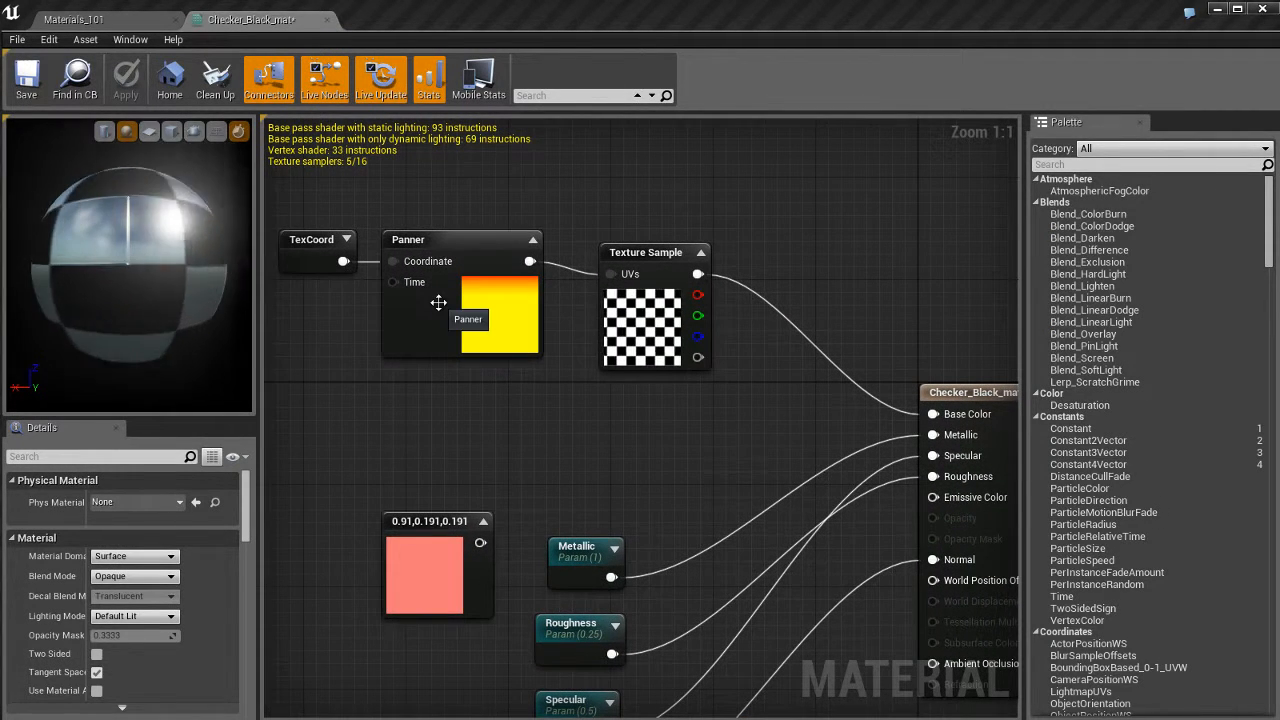
click(438, 315)
click(146, 499)
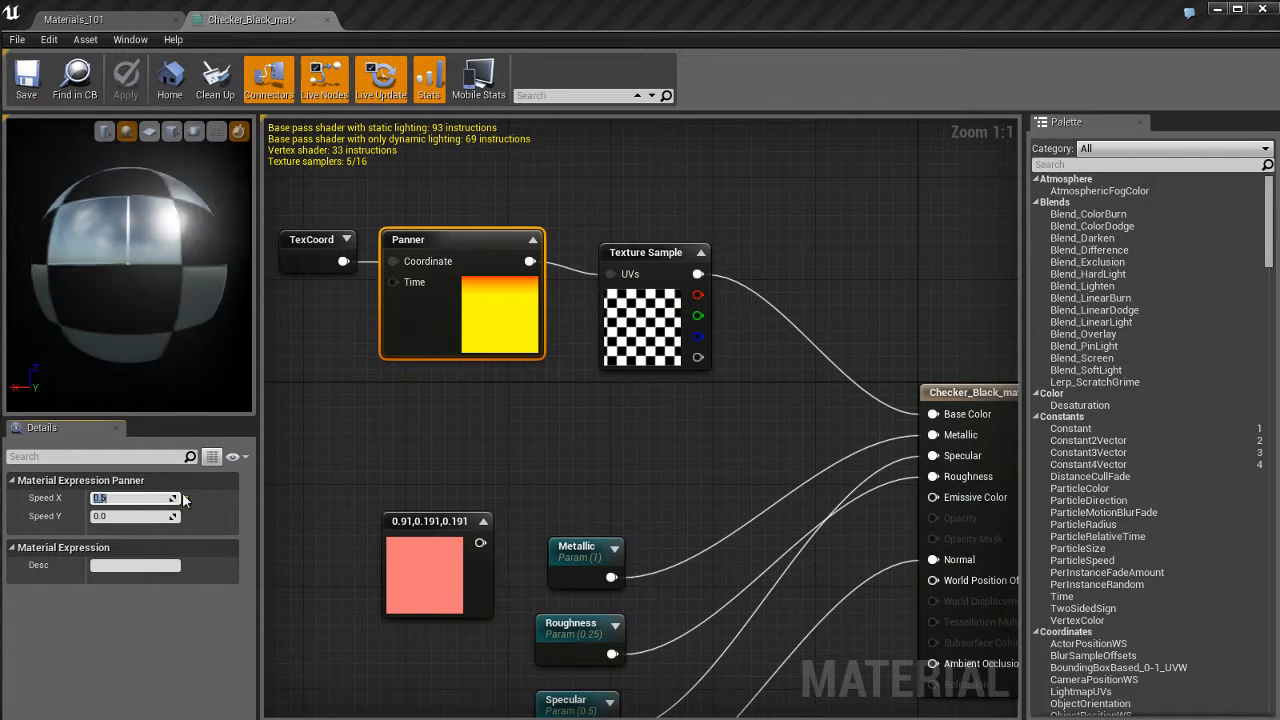
text(0)
key(Return)
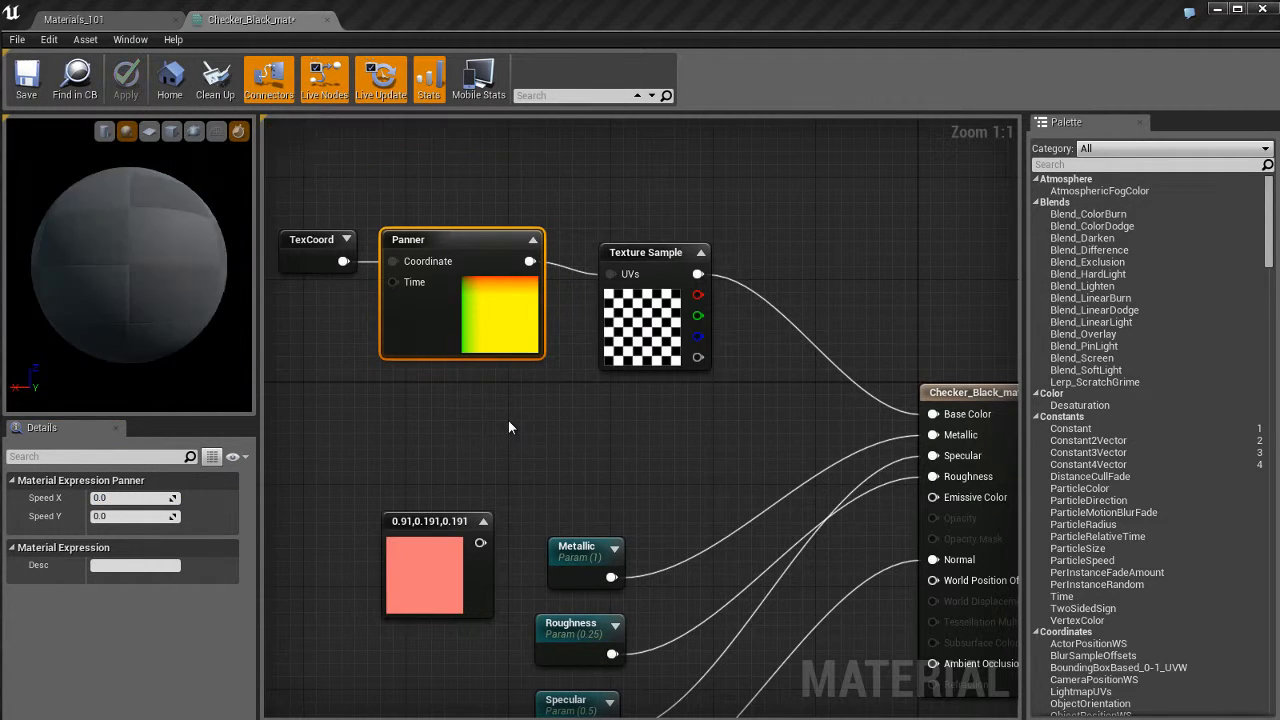
Hide the material's stats and show them again.
click(428, 80)
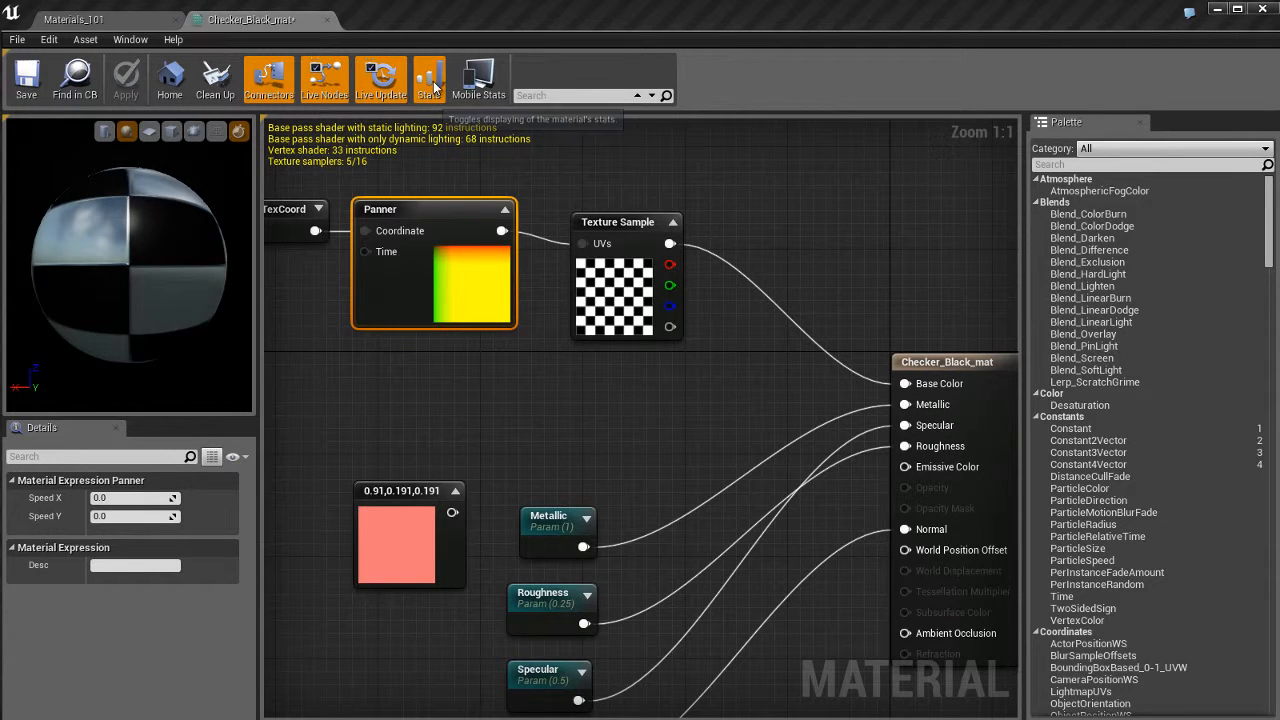
click(431, 86)
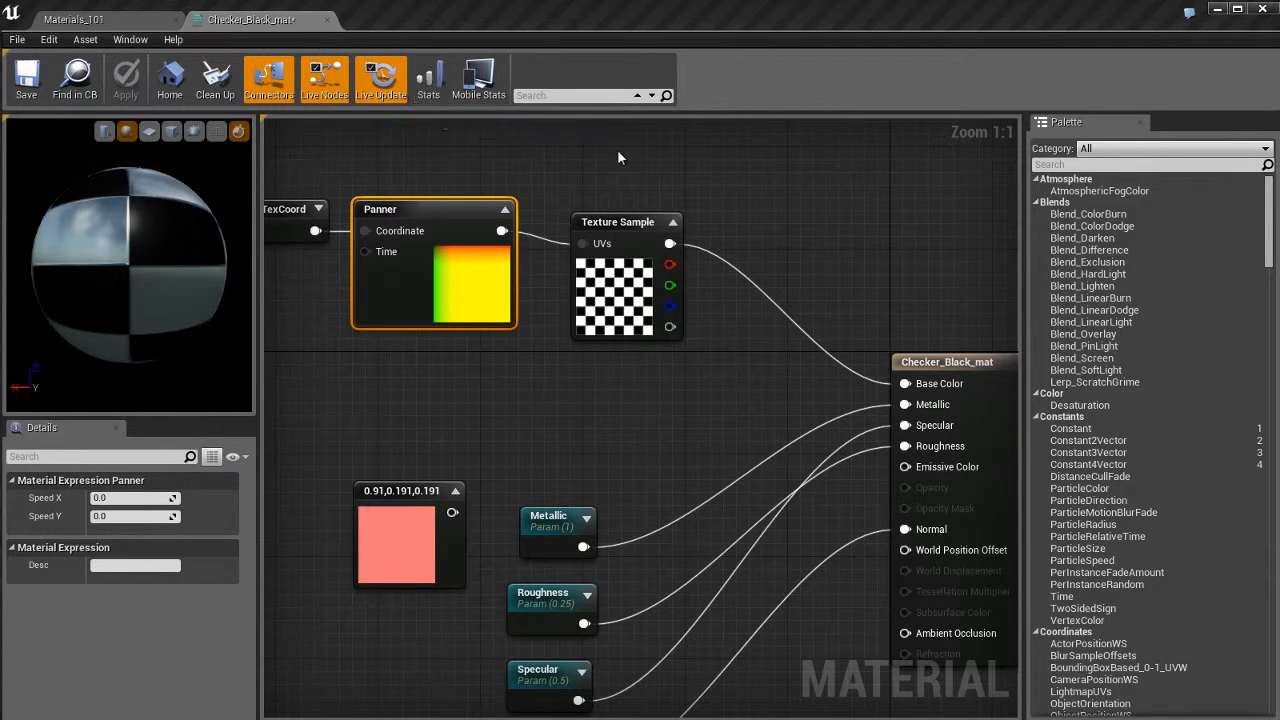
click(431, 86)
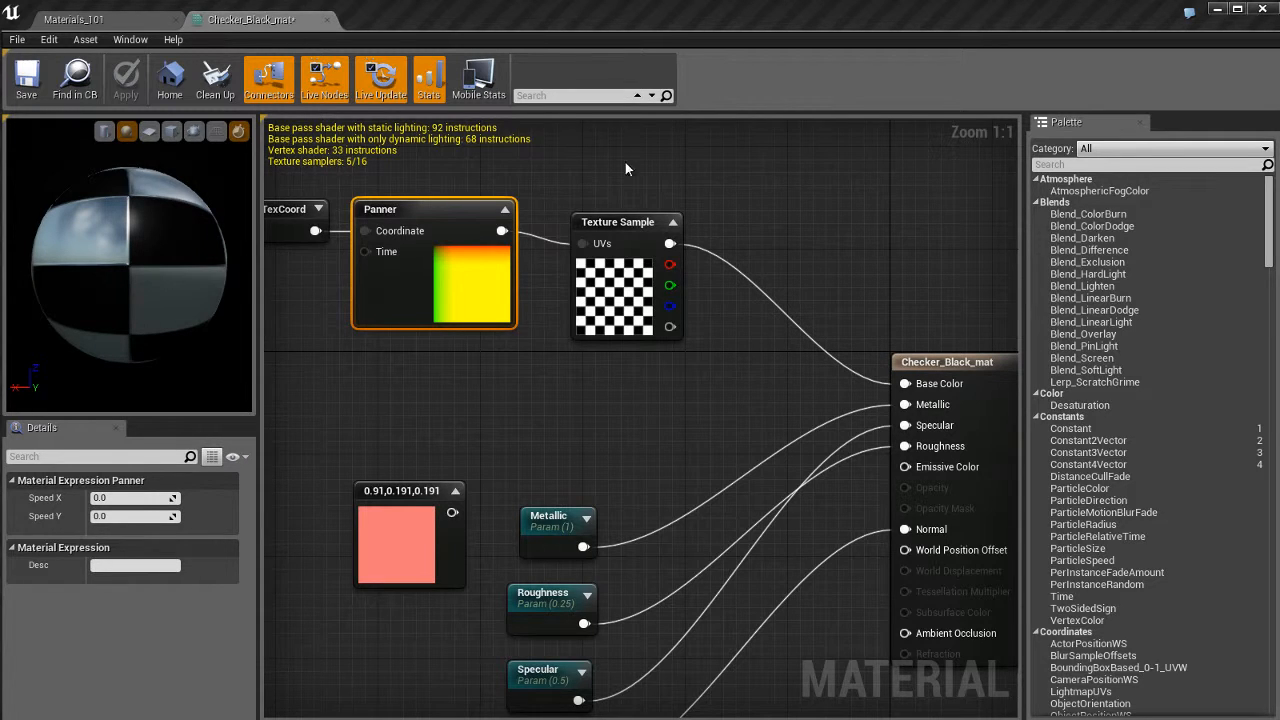
Examine the material's mobile stats over the graph, then hide them again.
right_drag(578, 212, 588, 316)
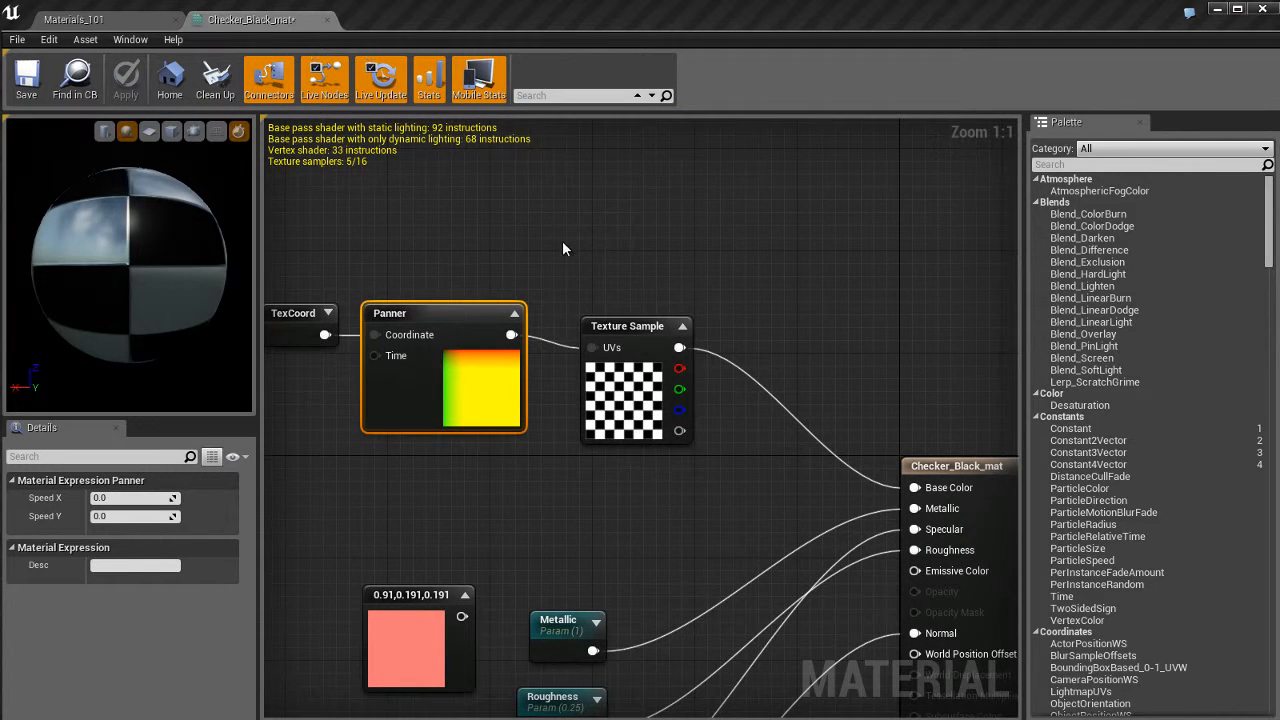
right_drag(562, 240, 566, 232)
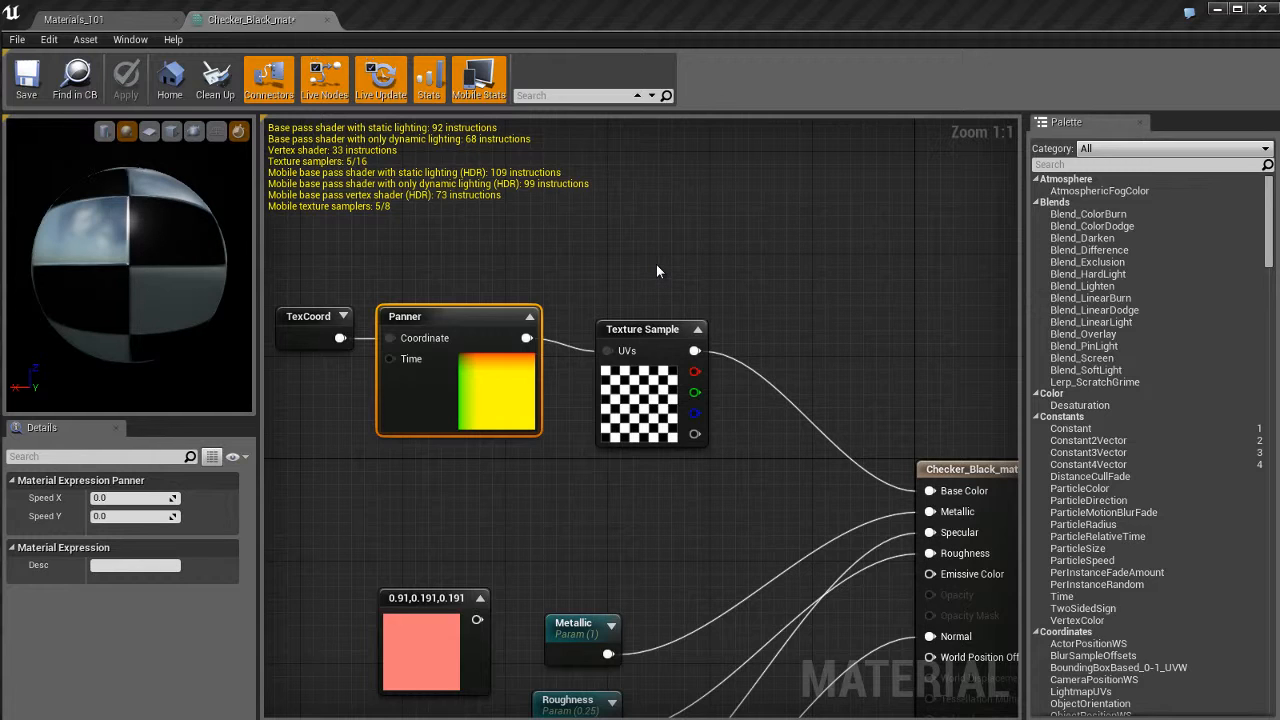
click(479, 80)
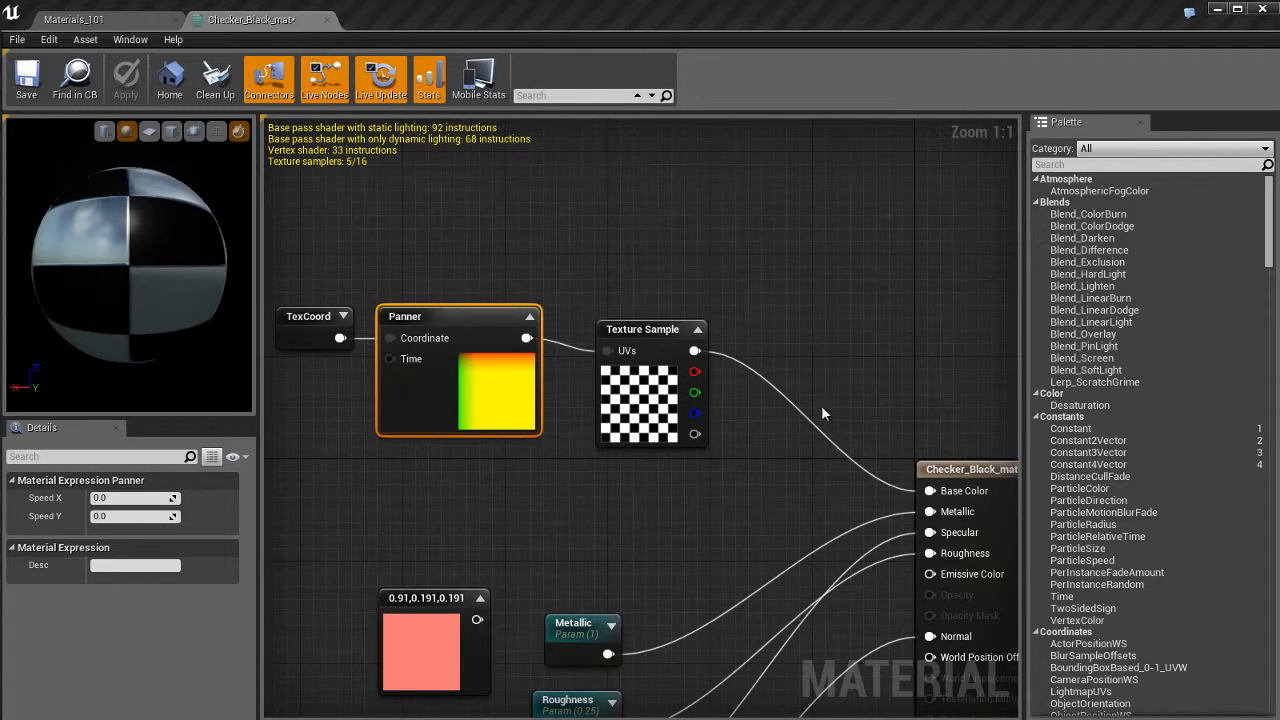
Search the material graph for "metall" and "specual" to locate the Metallic and Specular nodes, then clear the search.
right_drag(726, 532, 728, 337)
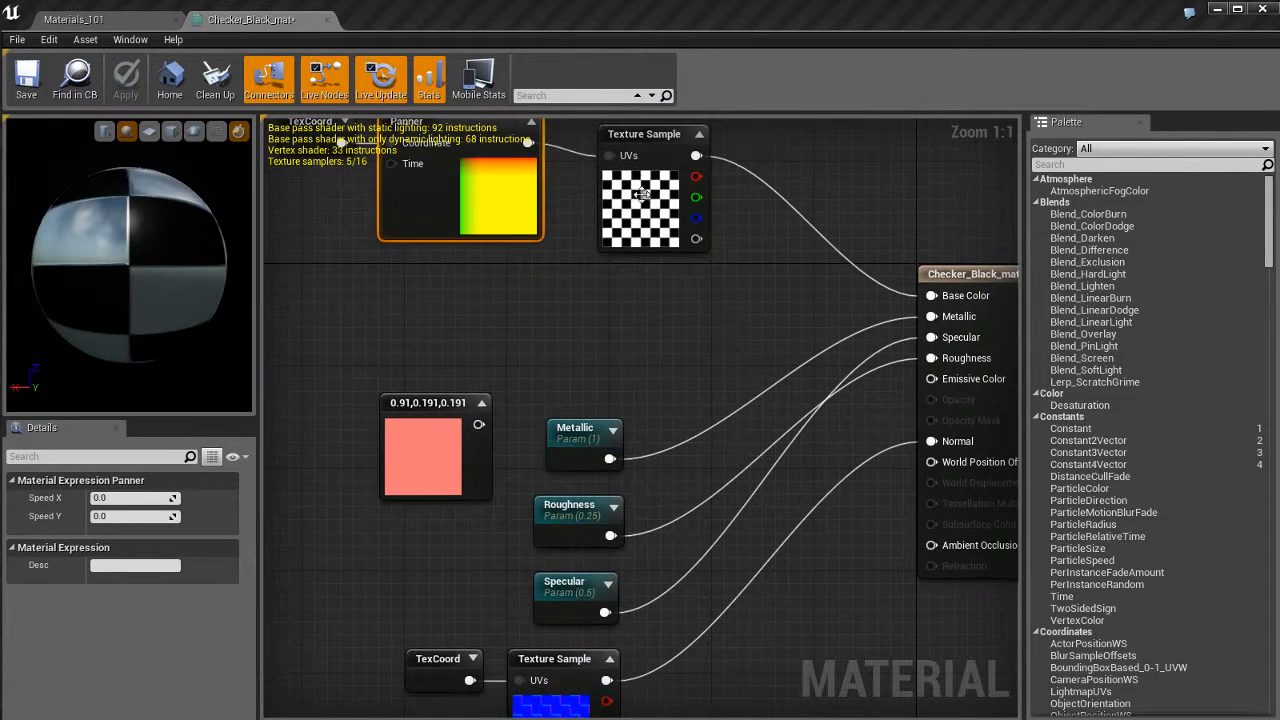
click(587, 96)
text(metall)
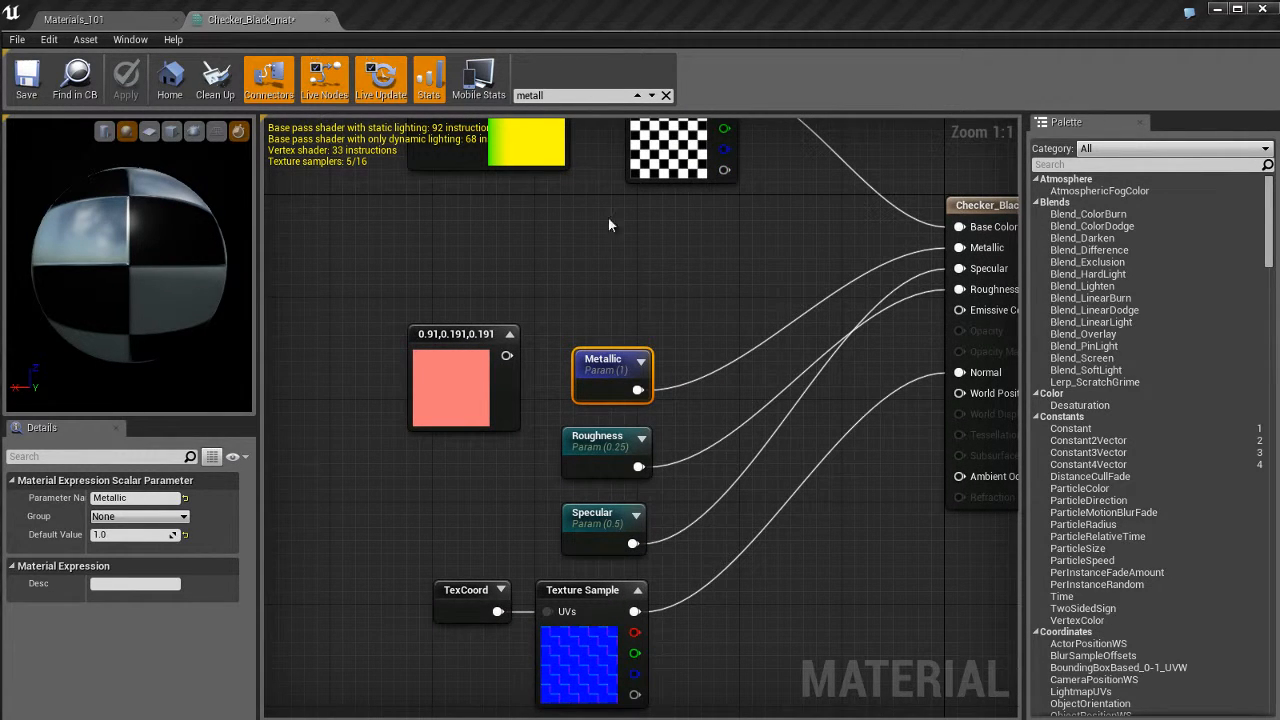
double_click(583, 96)
text(specula)
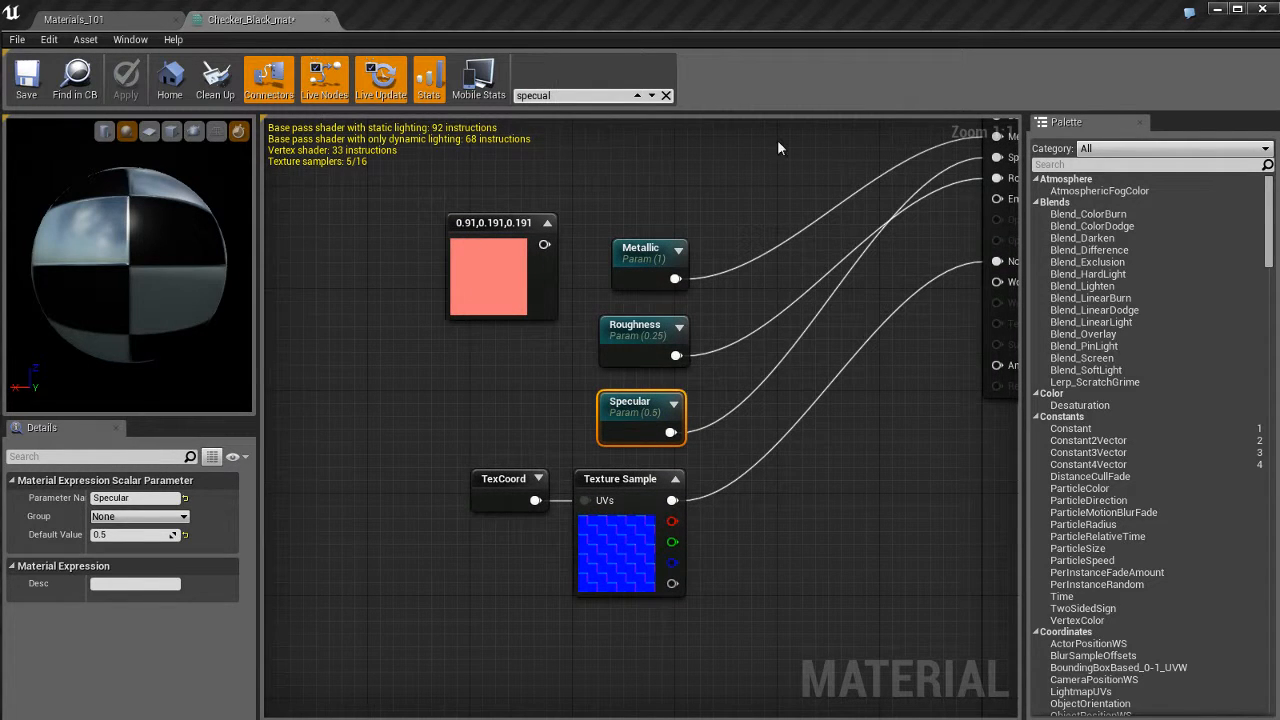
right_drag(730, 364, 628, 457)
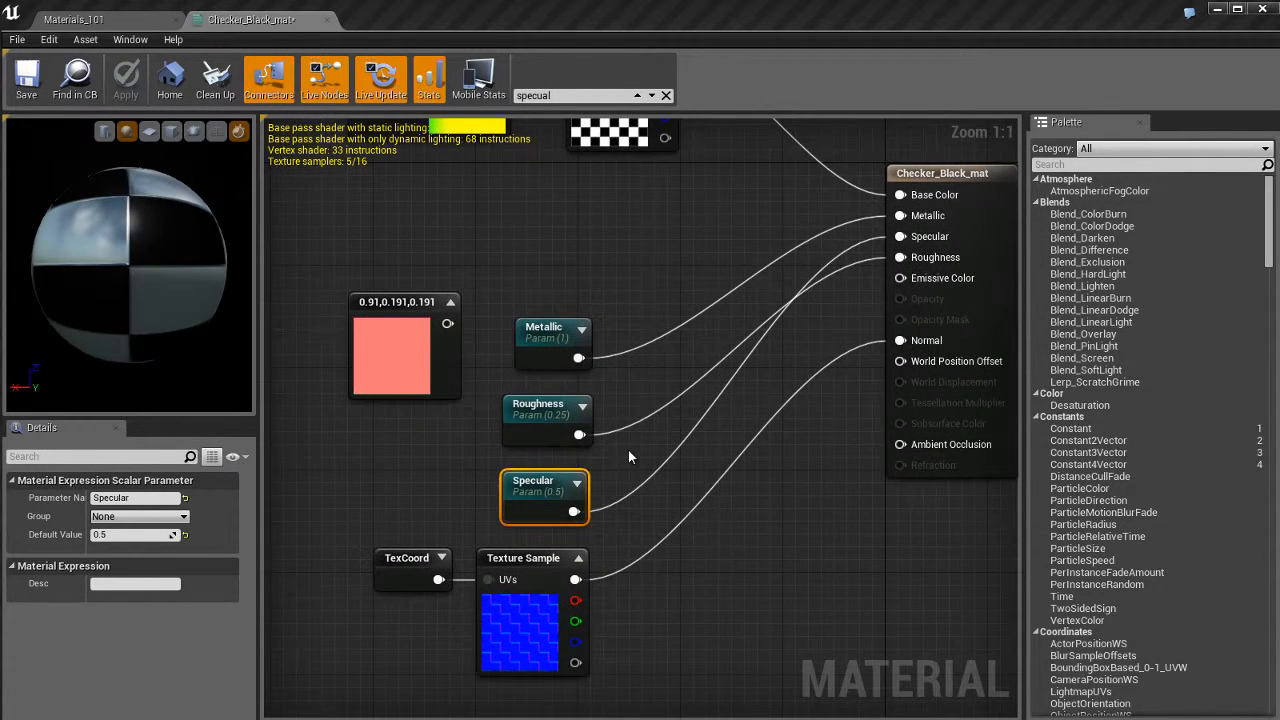
click(666, 95)
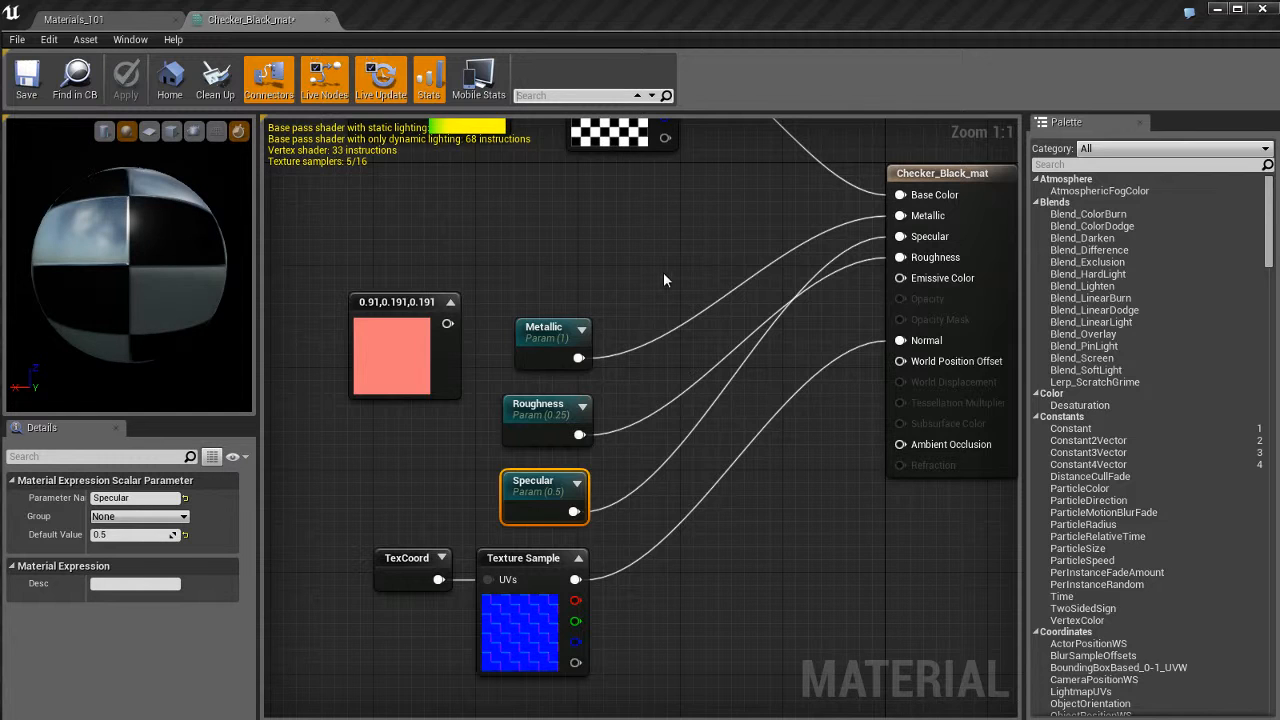
right_drag(661, 252, 668, 262)
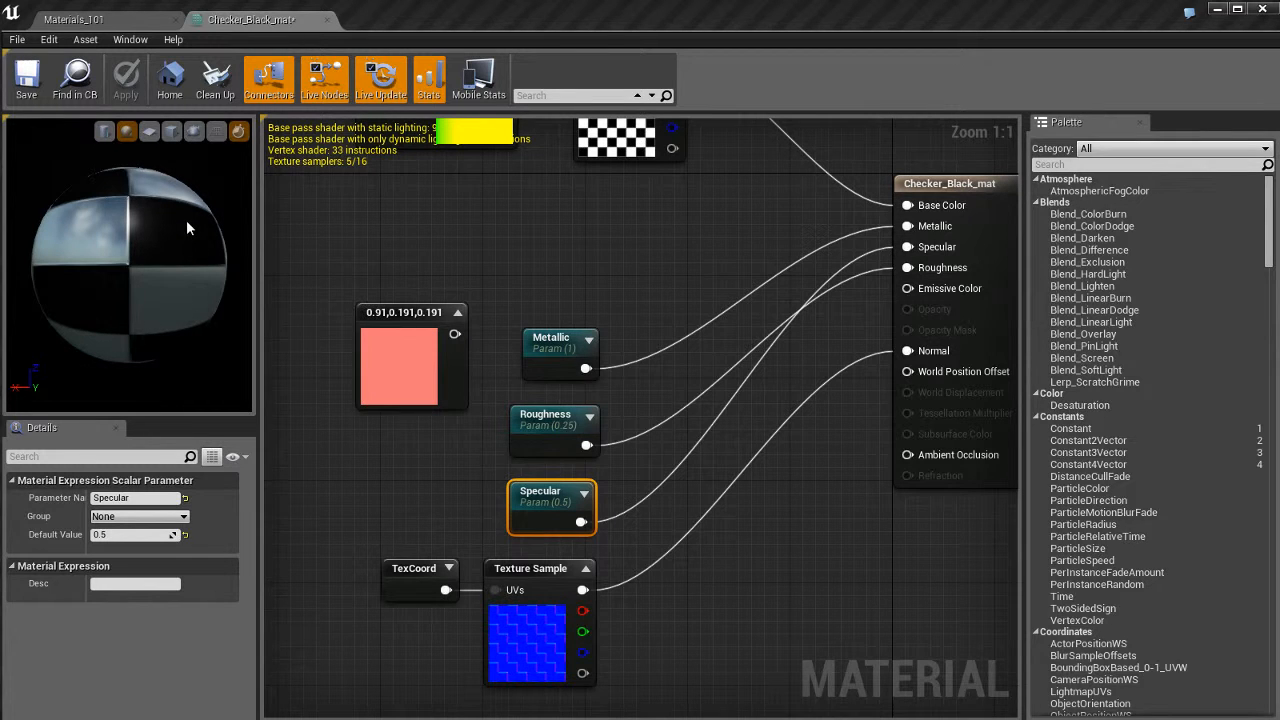
Examine the checker material on the preview sphere from several angles.
mouse_move(186, 220)
mouse_down()
mouse_move(184, 263)
mouse_move(124, 322)
mouse_move(146, 344)
mouse_move(188, 257)
mouse_move(175, 245)
mouse_move(172, 255)
mouse_move(186, 227)
mouse_up()
mouse_move(186, 227)
right_down()
mouse_move(186, 187)
mouse_move(193, 262)
mouse_move(189, 195)
mouse_move(189, 207)
right_up()
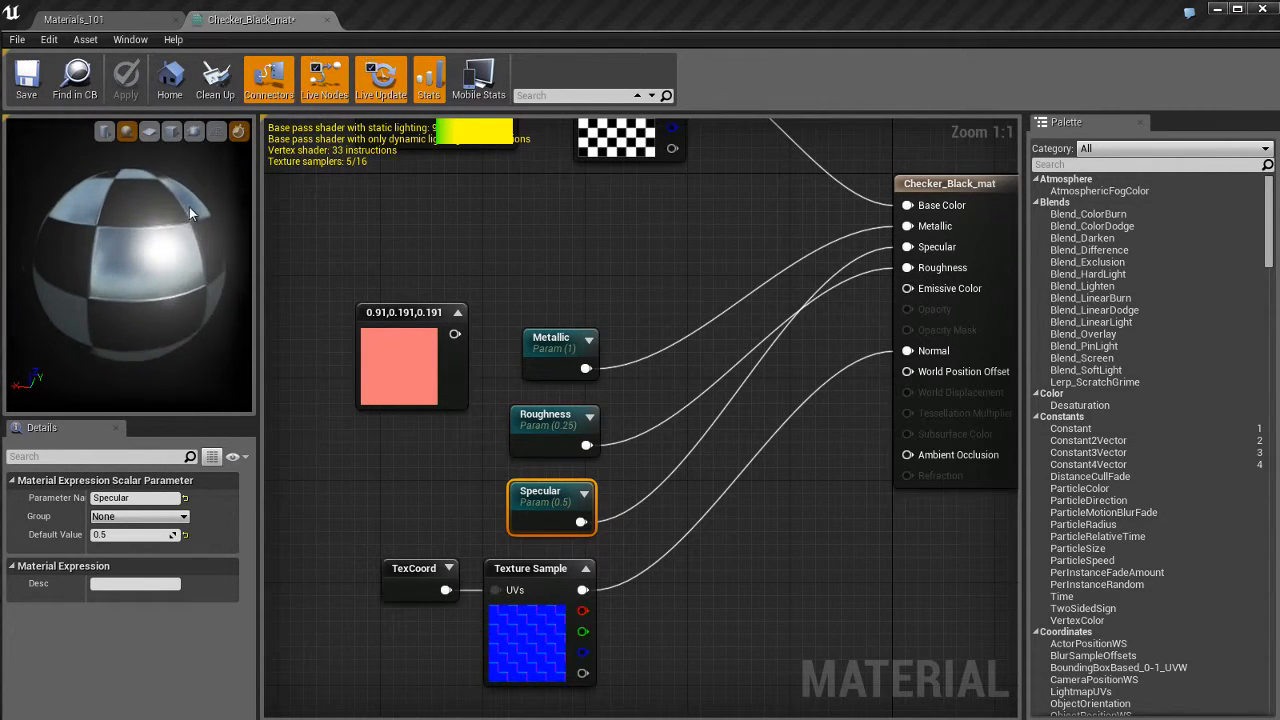
drag(189, 207, 189, 212)
drag(179, 305, 225, 173)
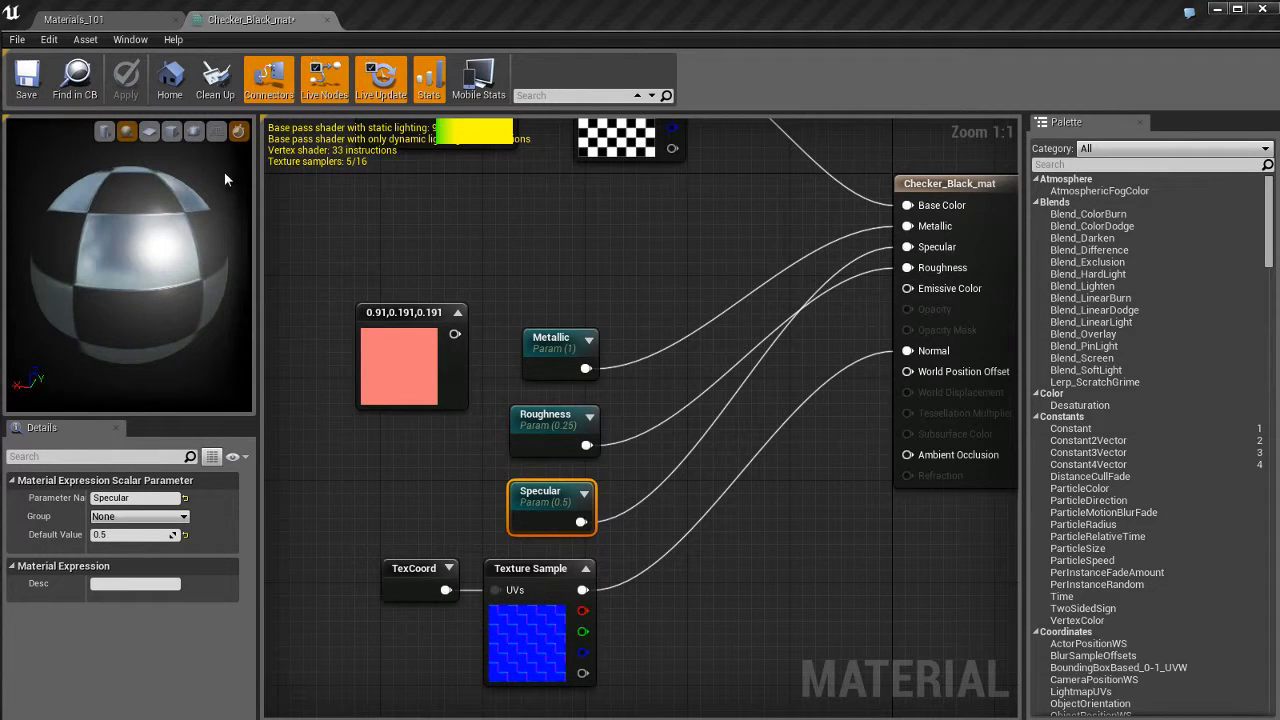
Preview the material on the cylinder, sphere and plane primitives, viewing the shapes from different angles.
click(106, 134)
mouse_move(160, 306)
right_down()
mouse_move(160, 256)
mouse_move(161, 328)
right_up()
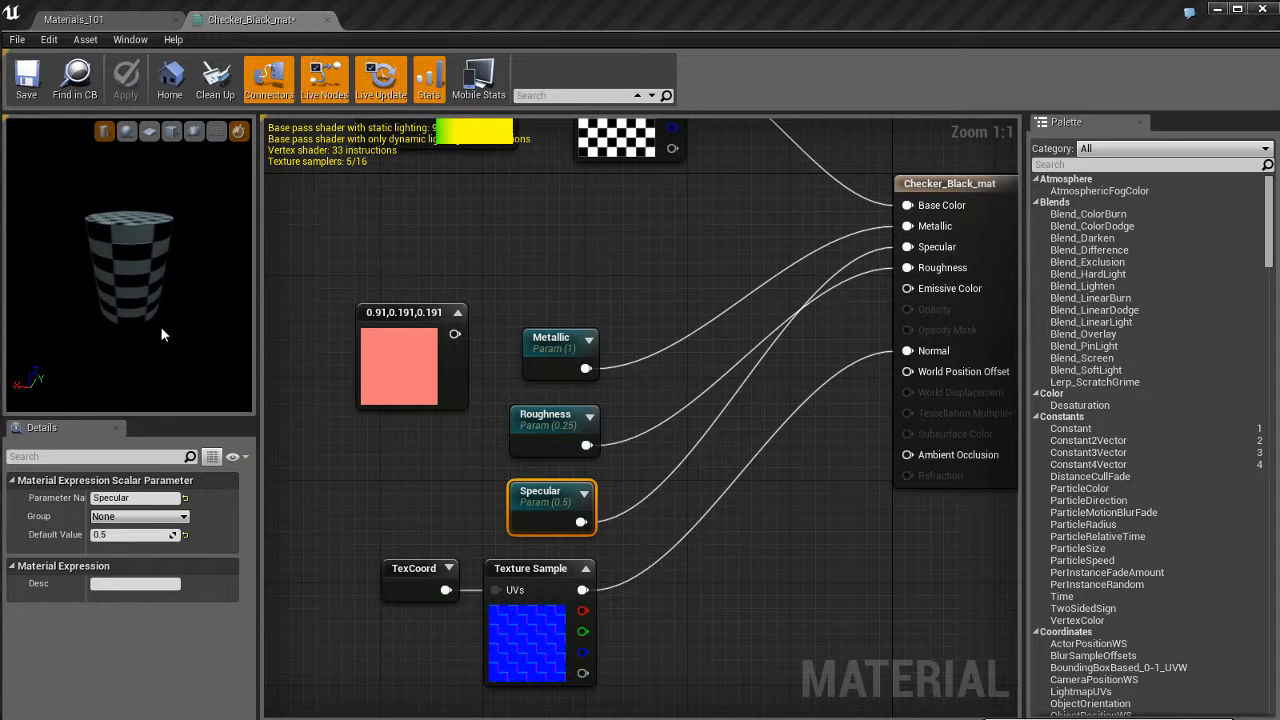
drag(161, 328, 163, 241)
click(126, 132)
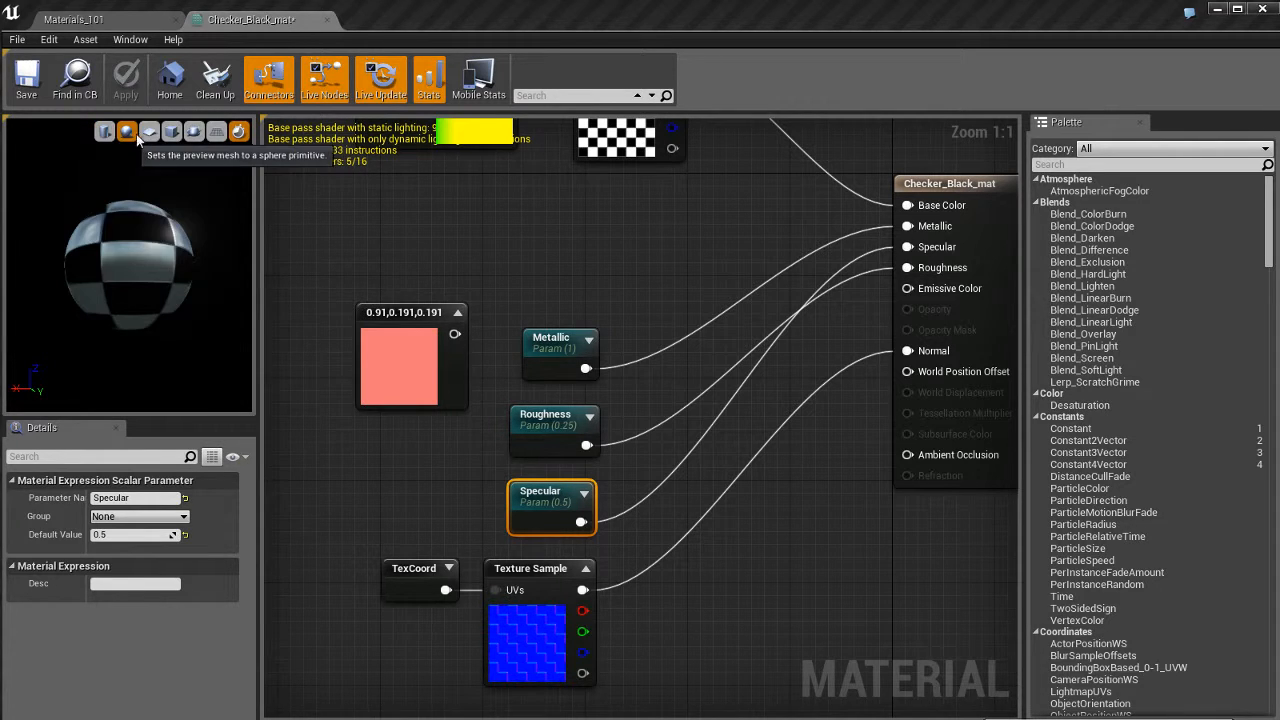
click(150, 133)
mouse_move(154, 242)
mouse_down()
mouse_move(163, 314)
mouse_move(160, 221)
mouse_up()
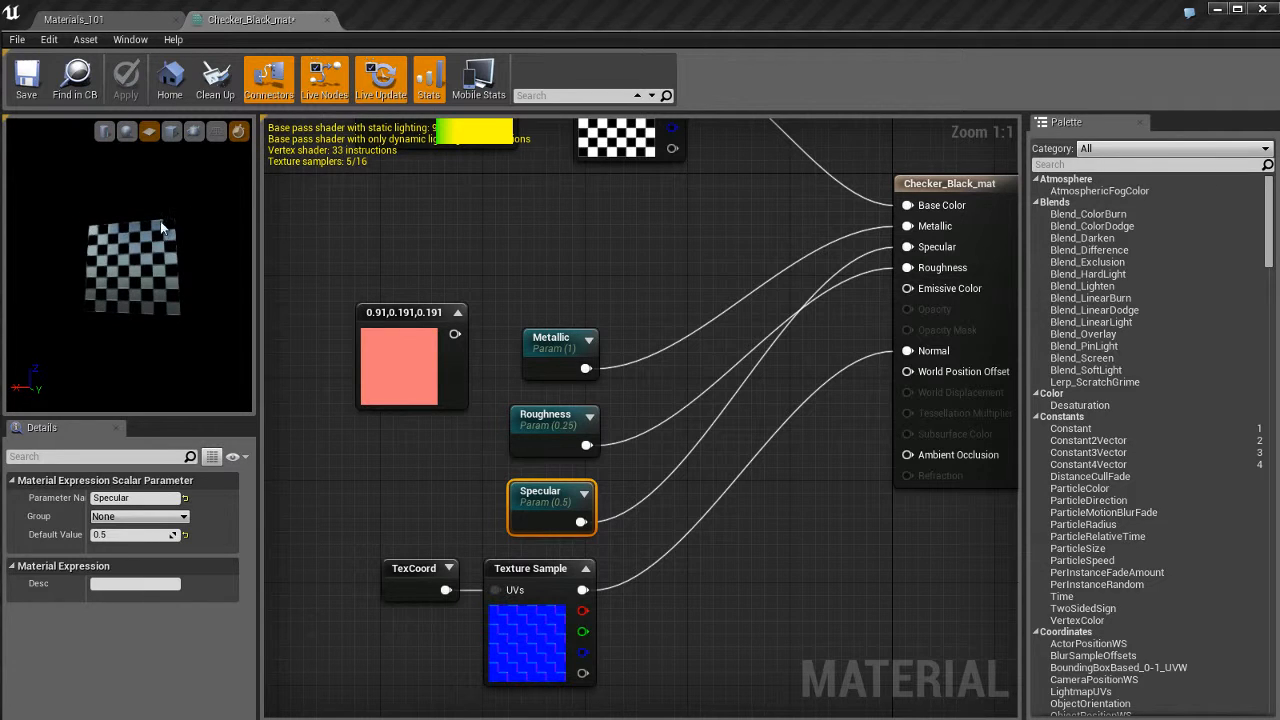
Set the preview mesh to the cube, then try to preview the material on a custom mesh and dismiss the warning.
click(171, 132)
drag(136, 266, 92, 320)
click(194, 132)
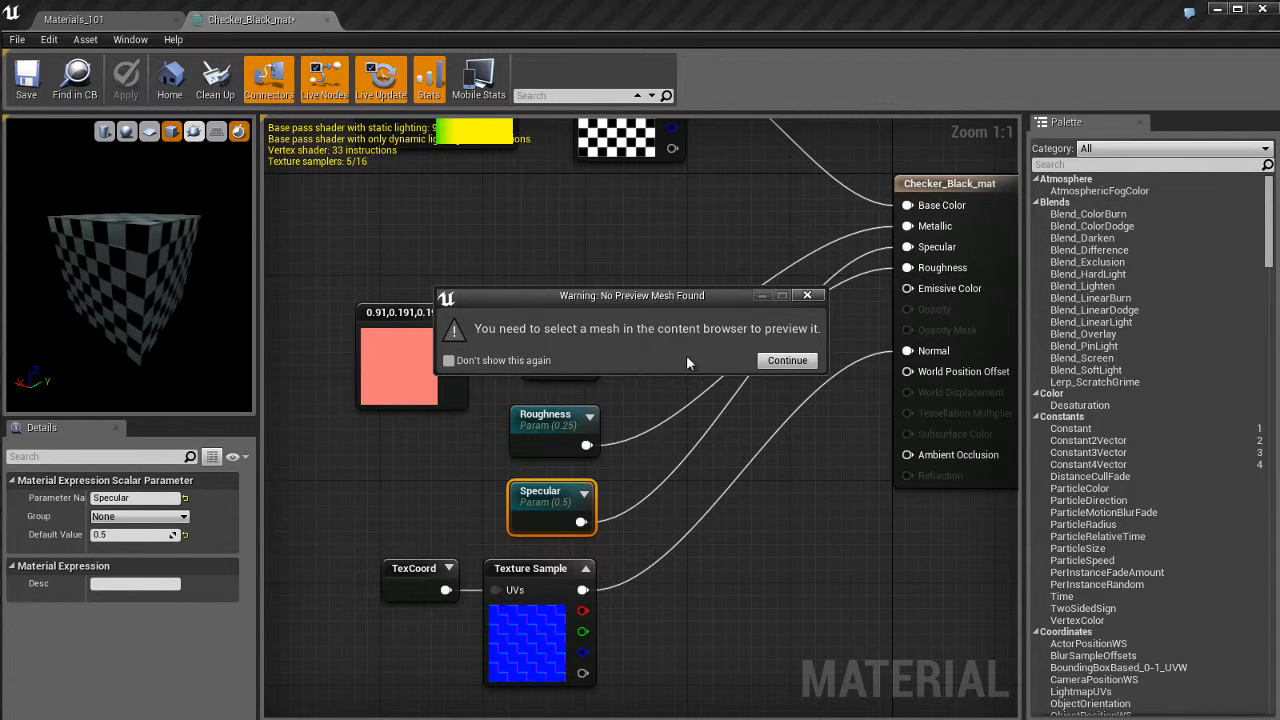
click(787, 360)
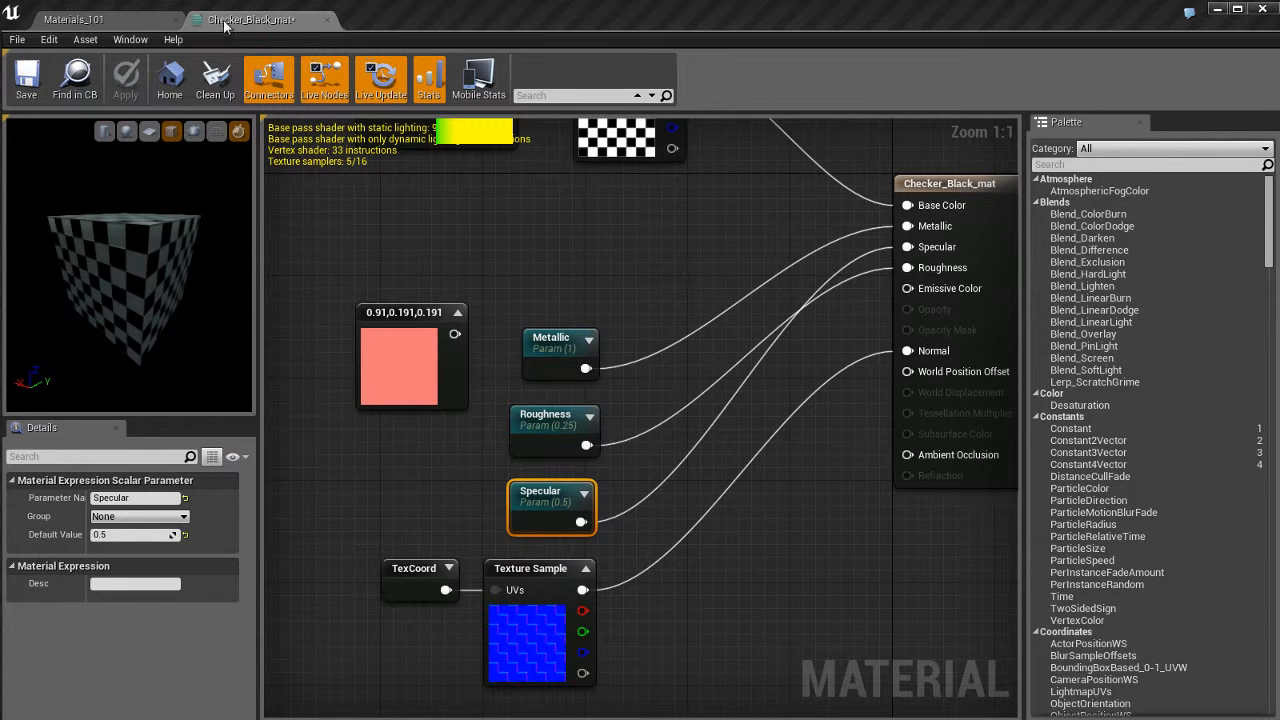
Bring up the Content Browser from the Materials_101 level, open Environment's Meshes folder and select the FFA_BlockVista_01 mesh.
click(73, 19)
click(580, 346)
key(ctrl+shift+f)
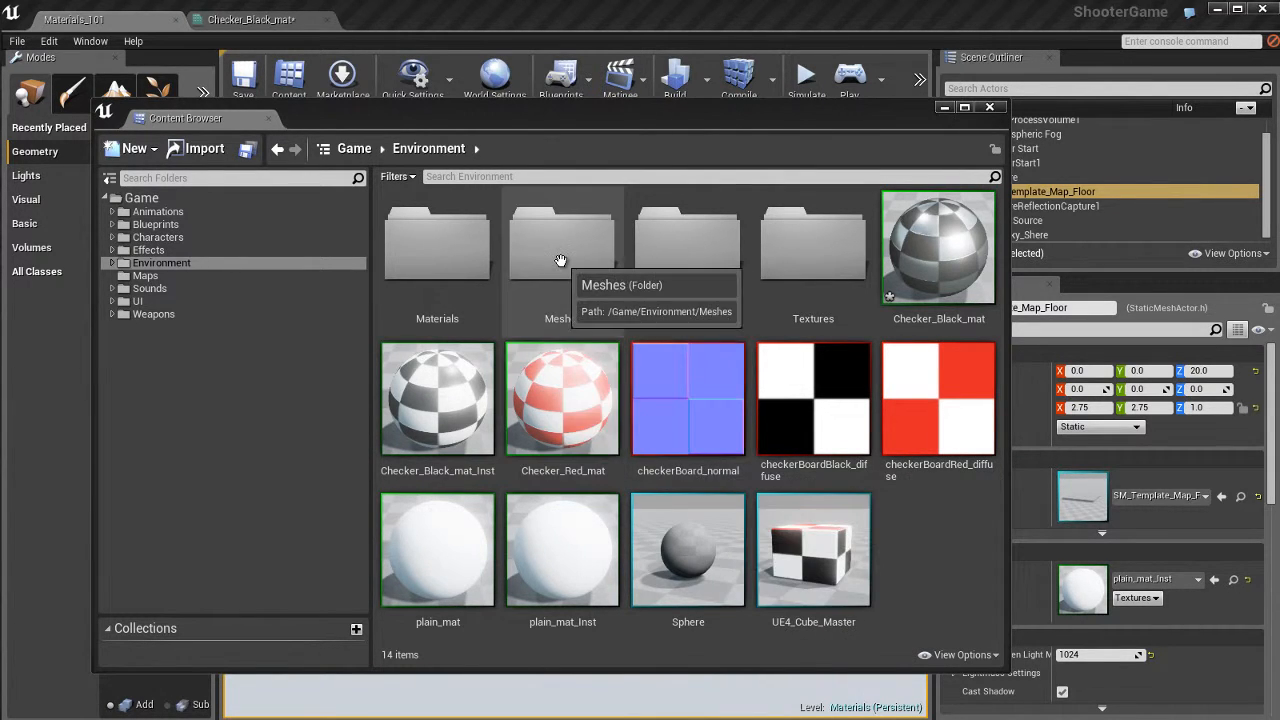
double_click(525, 255)
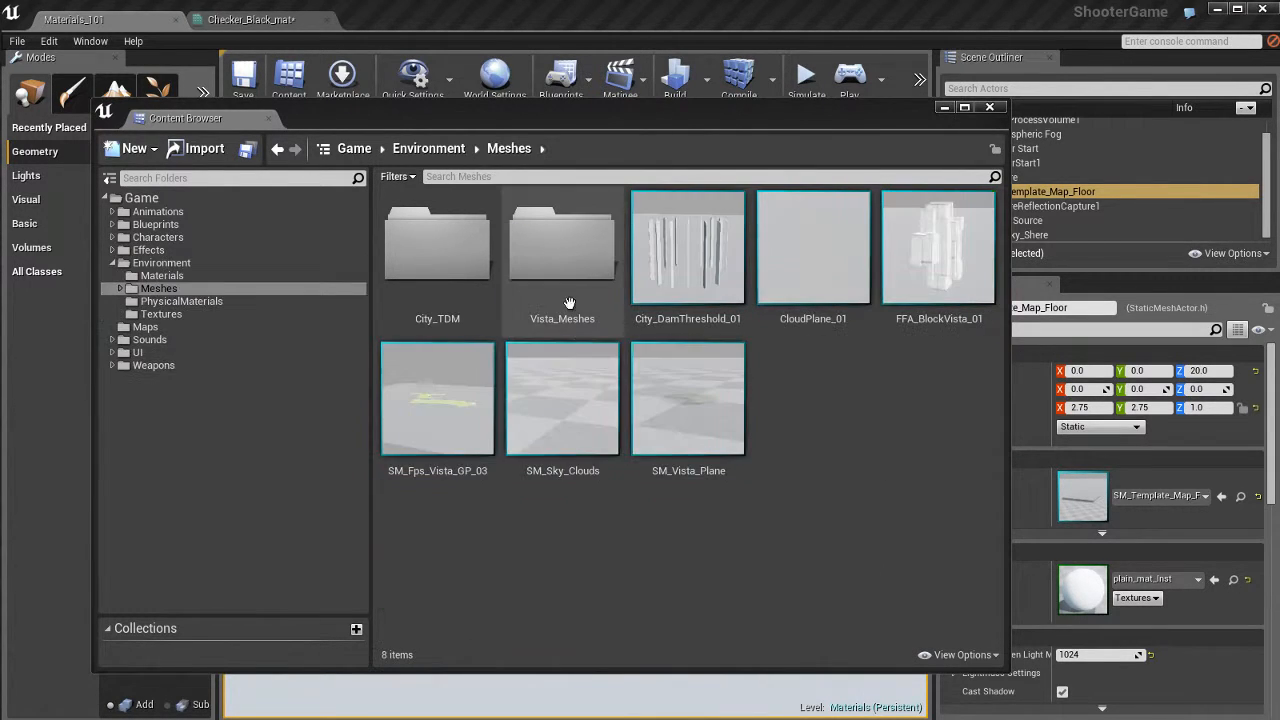
click(928, 252)
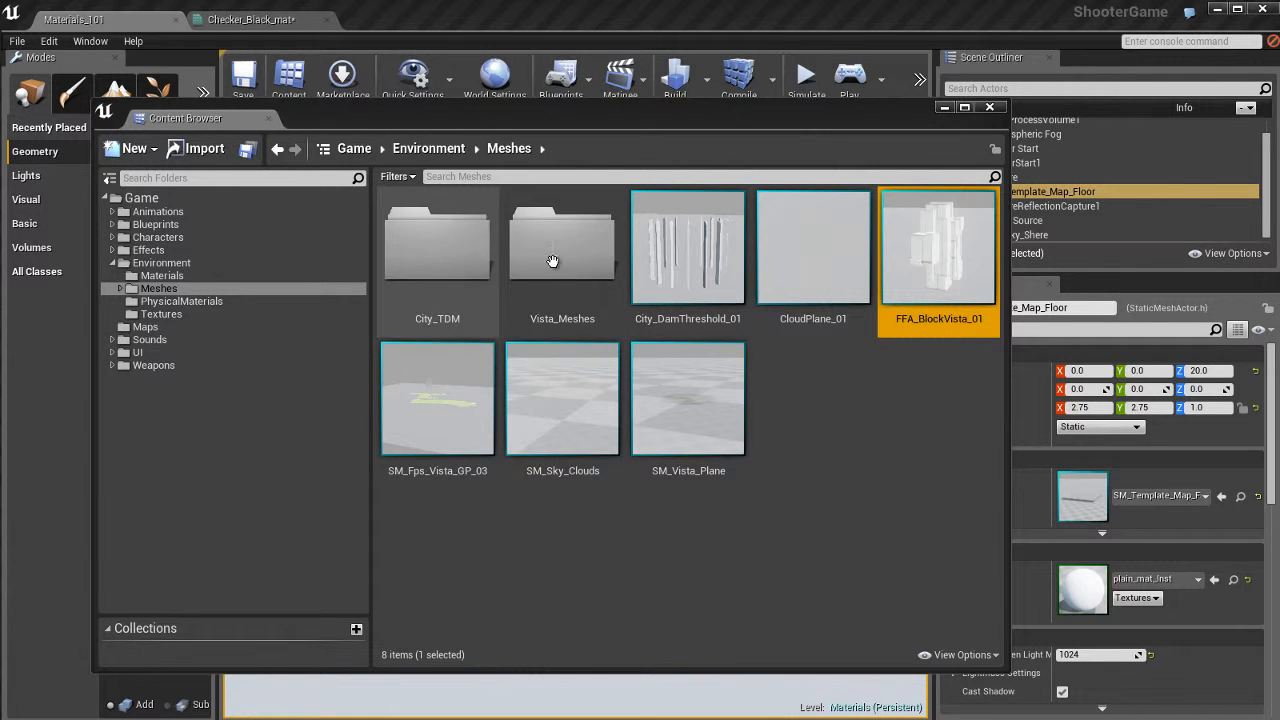
Open the New_ver folder inside City_TDM in the Content Browser and select the barier_3 static mesh.
double_click(450, 260)
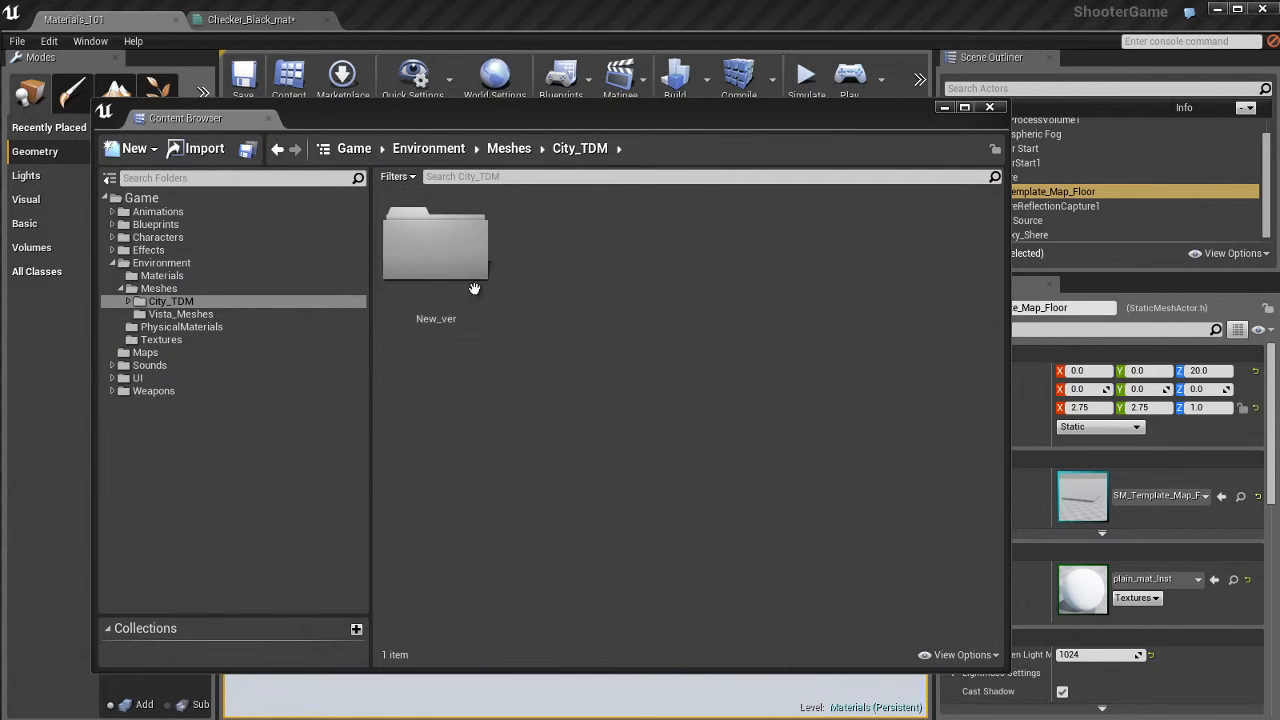
double_click(440, 258)
scroll(700, 450, down, 4)
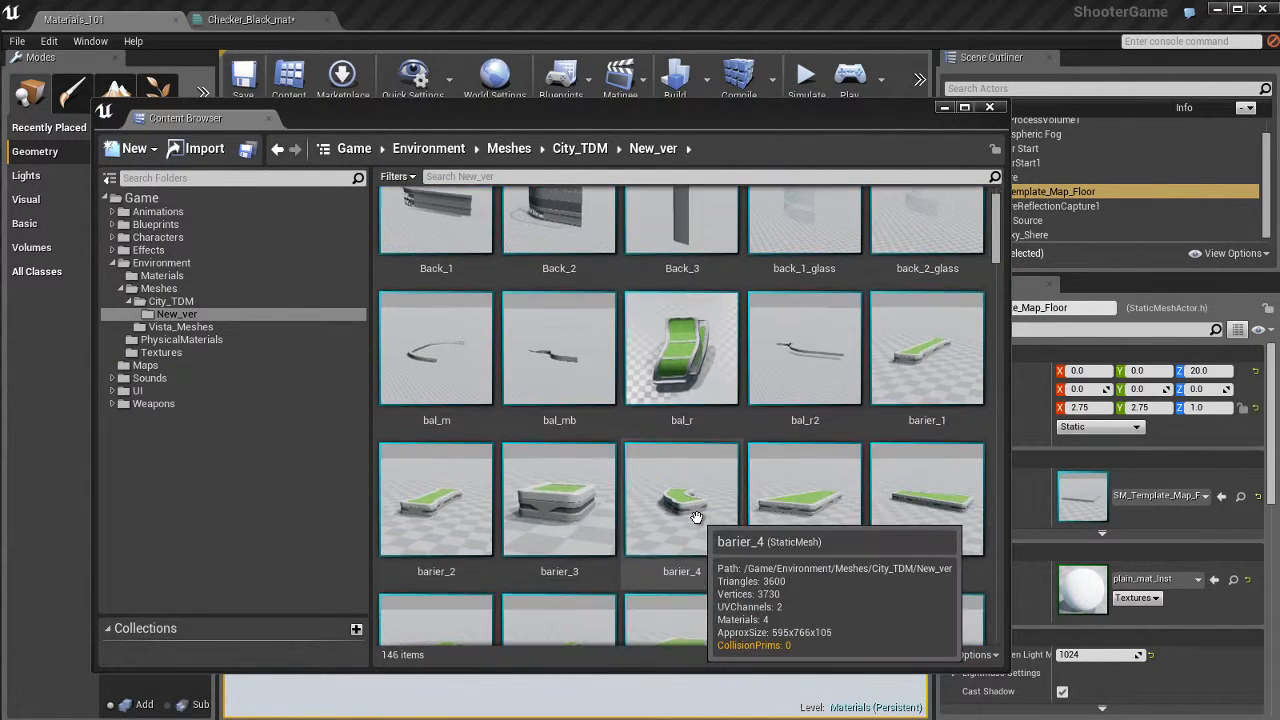
scroll(672, 512, down, 2)
scroll(675, 490, up, 2)
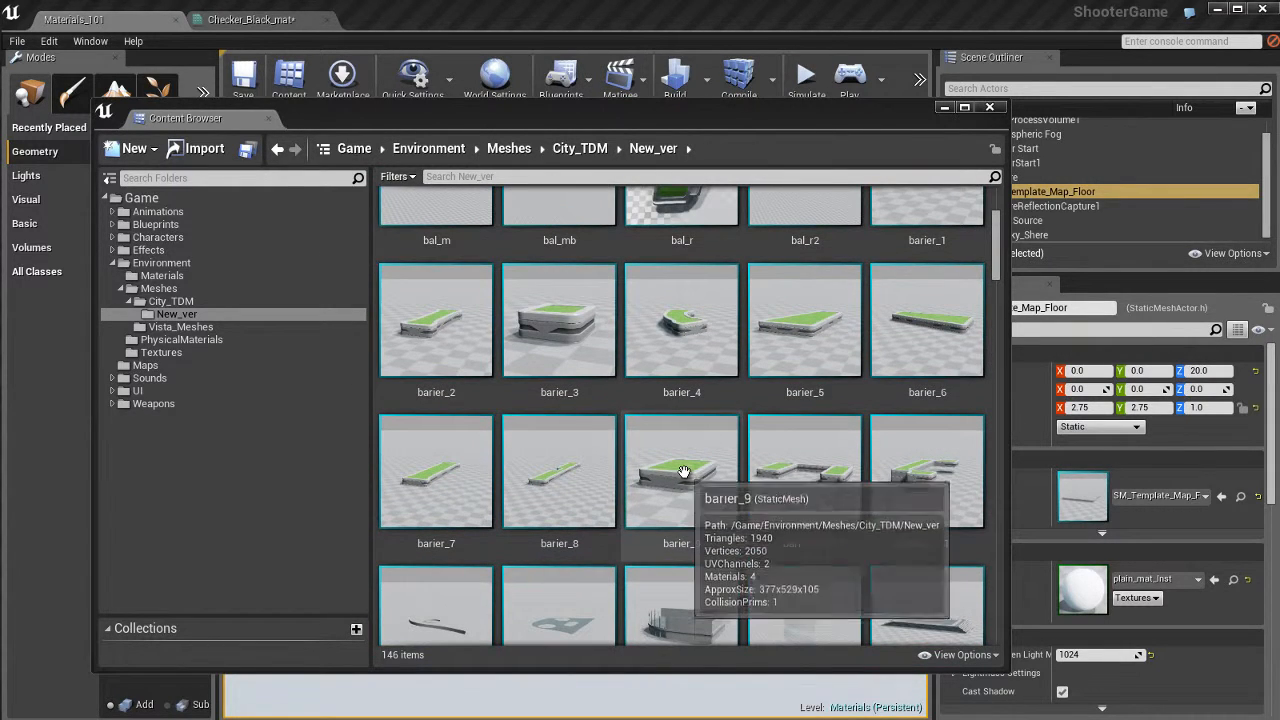
click(683, 471)
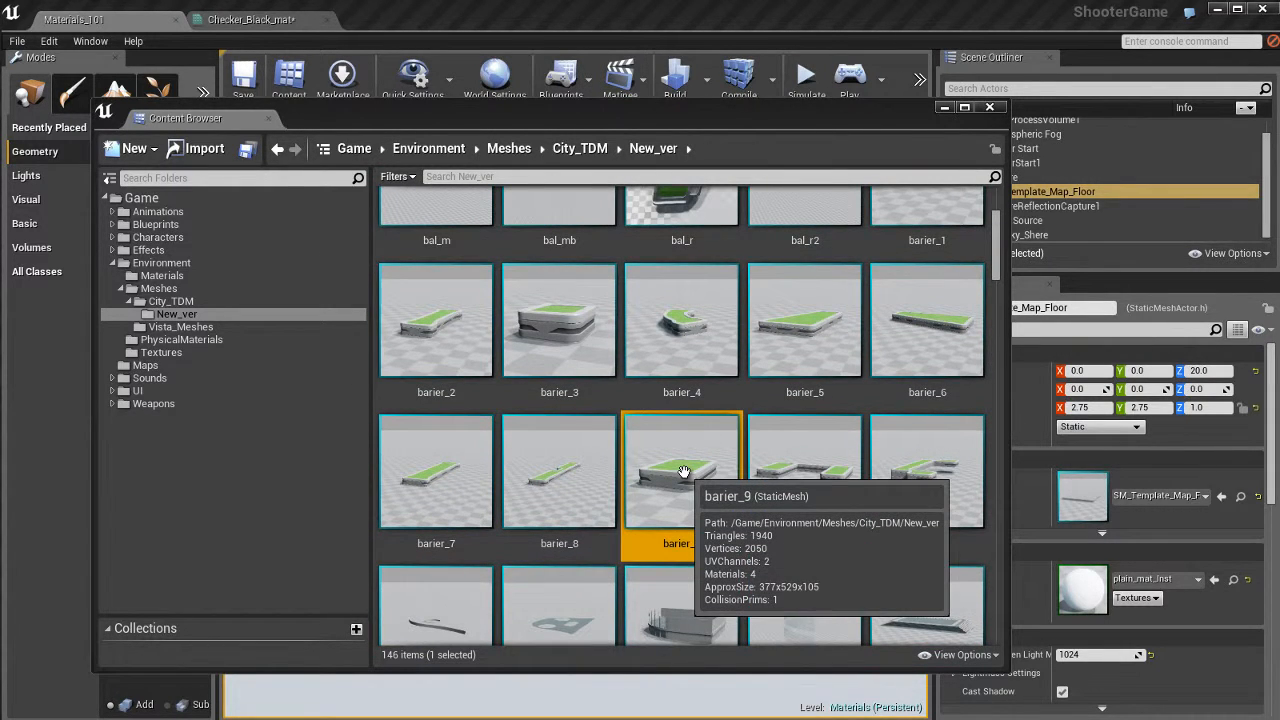
click(565, 305)
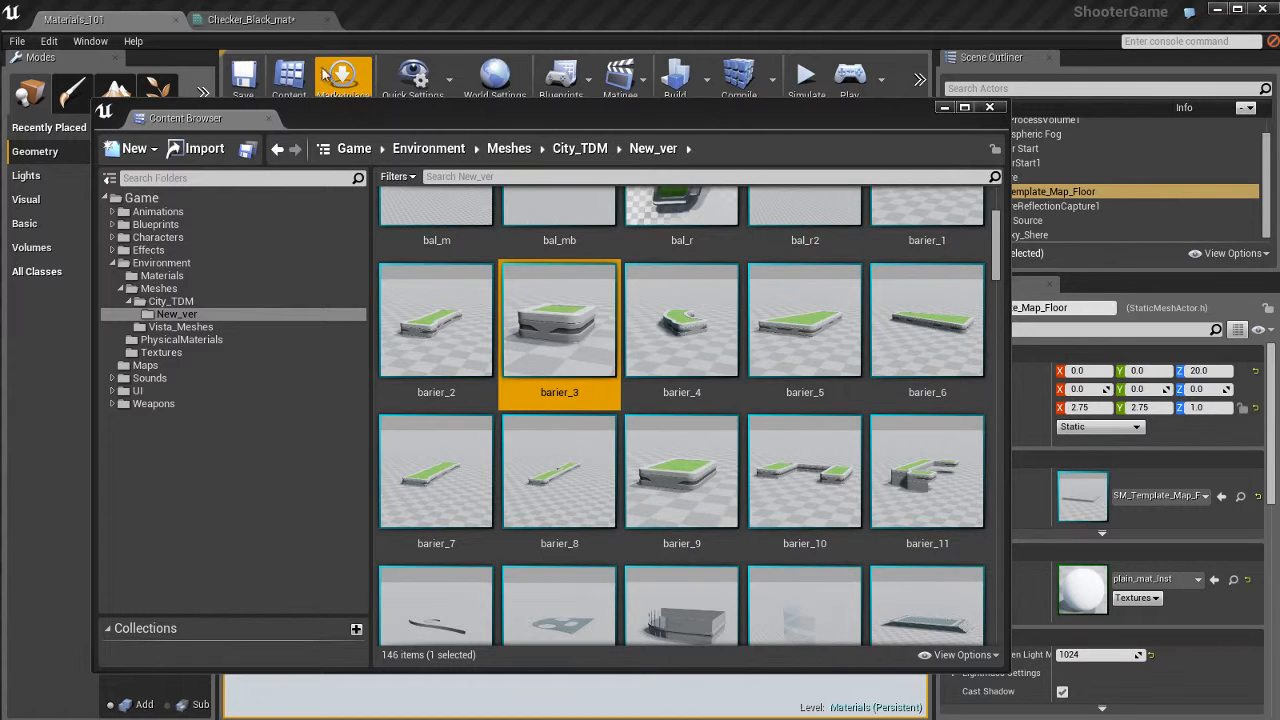
Return to the Checker_Black_mat editor and preview the material on the selected barier_3 mesh from another angle.
click(276, 22)
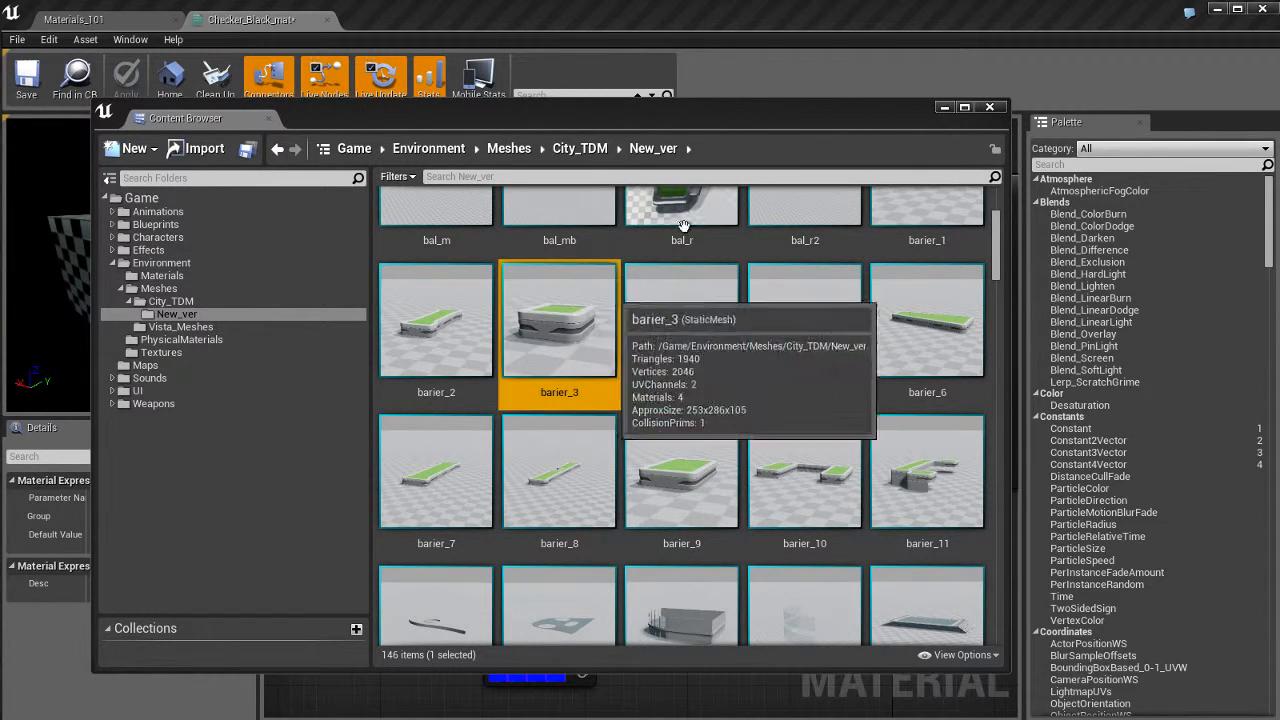
click(598, 322)
drag(543, 117, 1279, 123)
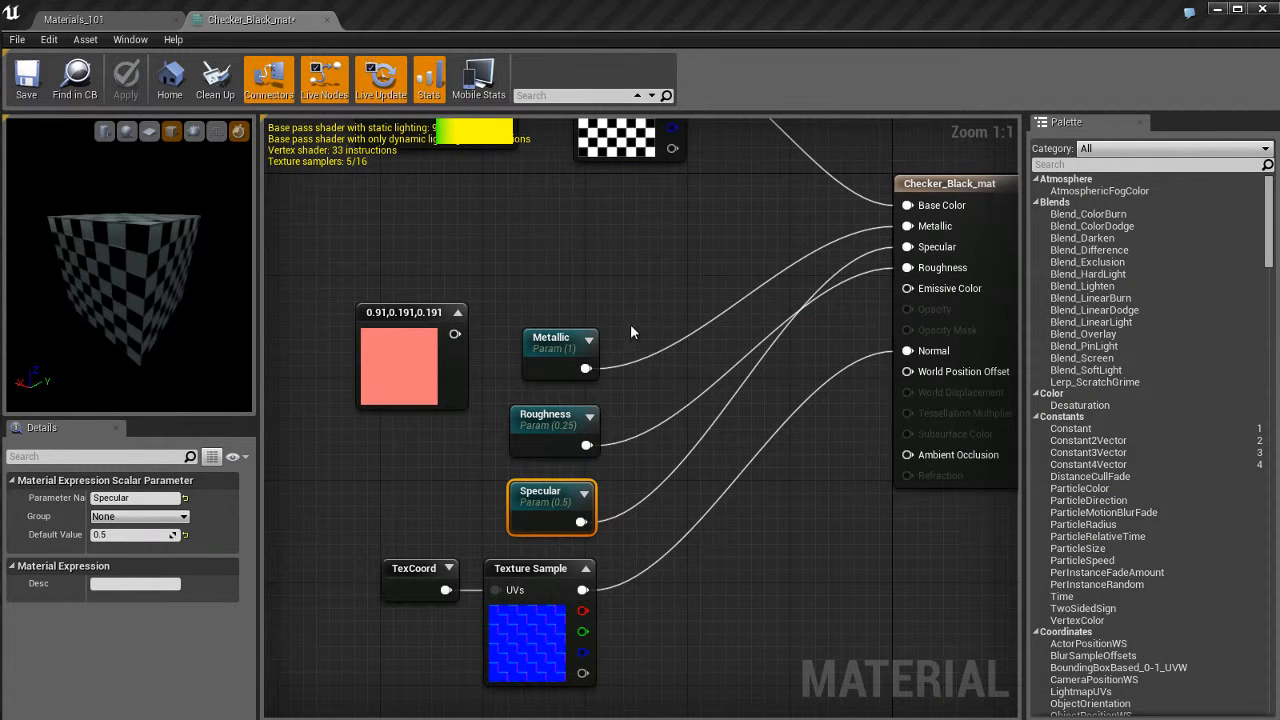
click(195, 133)
mouse_move(131, 267)
mouse_down()
mouse_move(133, 335)
mouse_move(190, 268)
mouse_move(117, 333)
mouse_move(130, 300)
mouse_move(121, 223)
mouse_move(126, 247)
mouse_up()
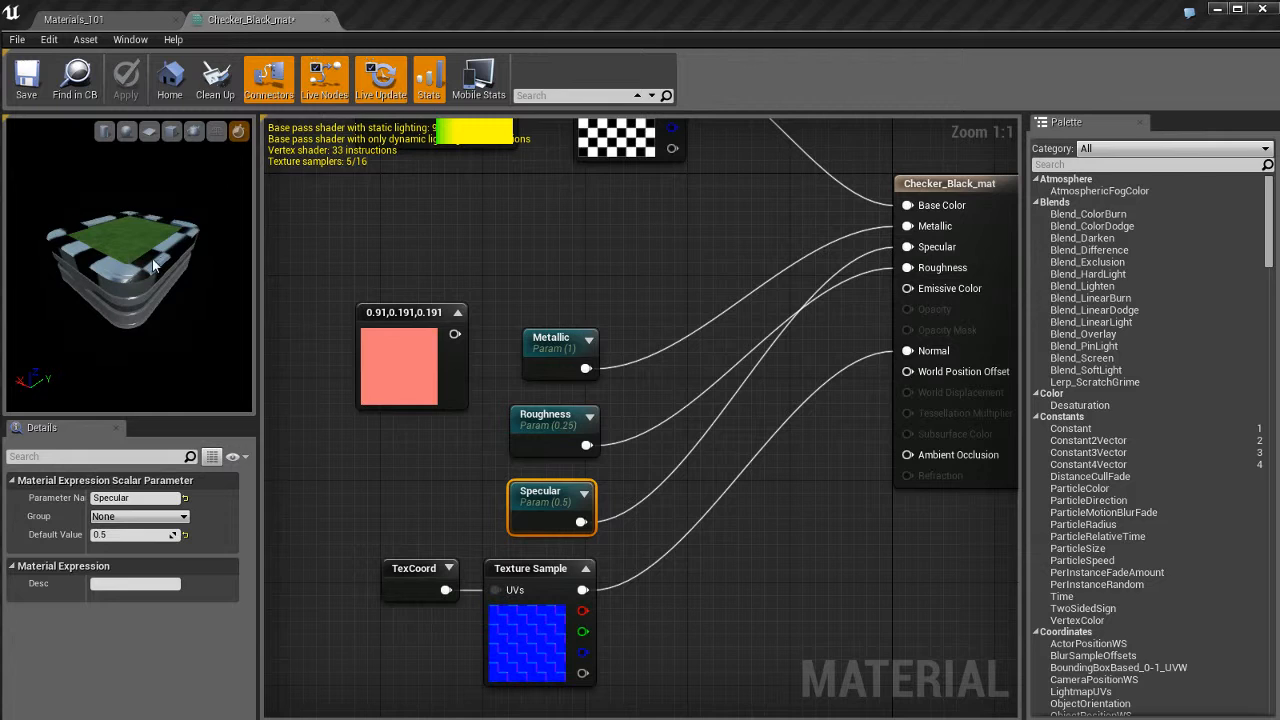
Set the preview mesh to the sphere primitive and try the viewport's grid and real-time toggles, restoring both.
click(126, 132)
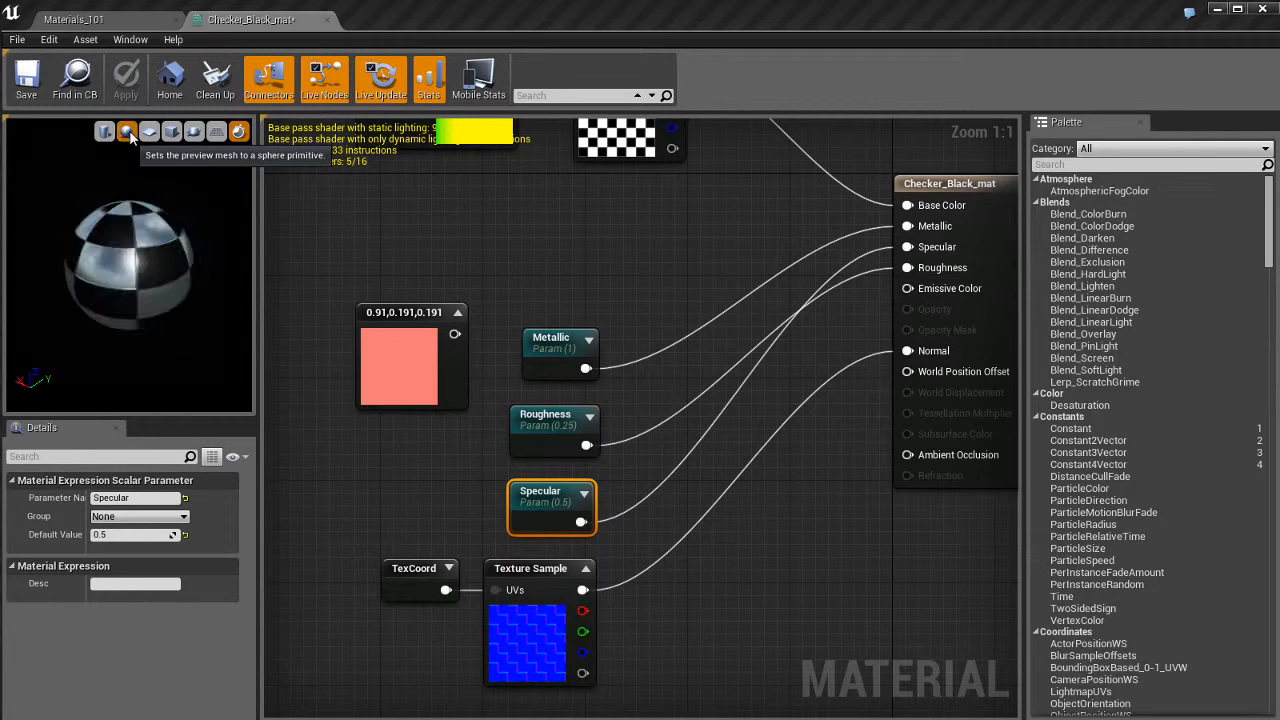
click(216, 131)
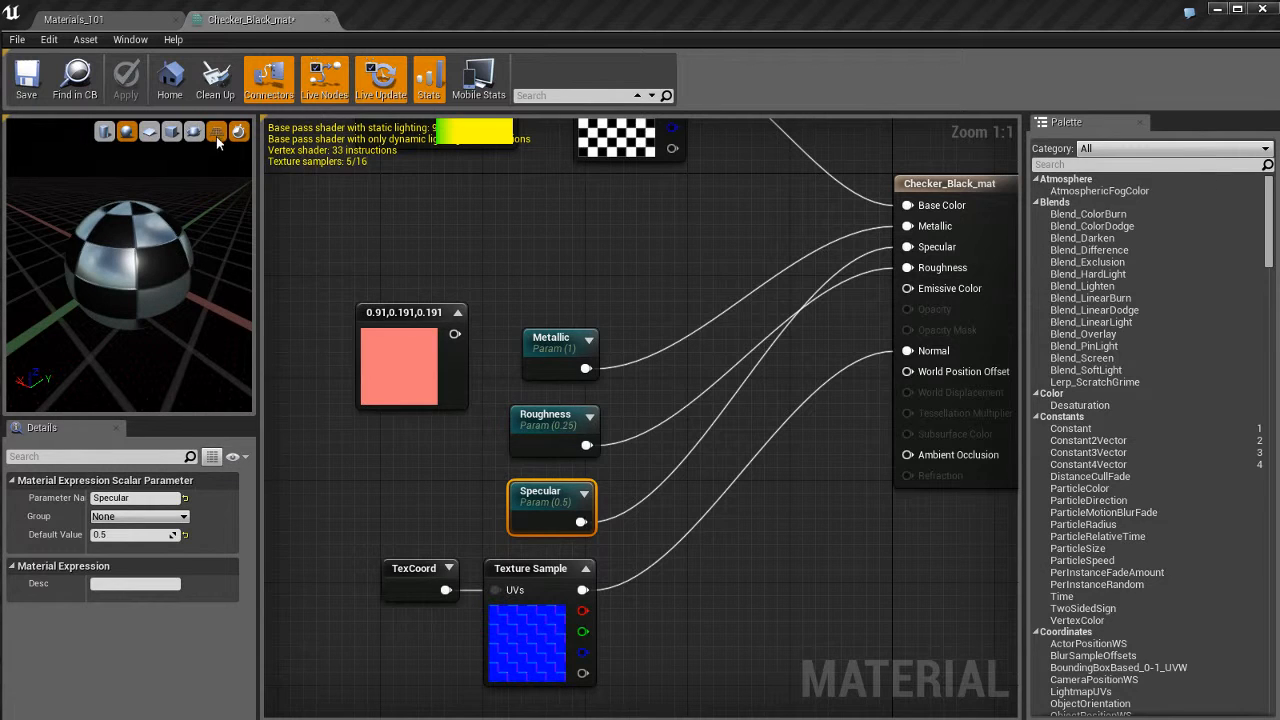
click(217, 132)
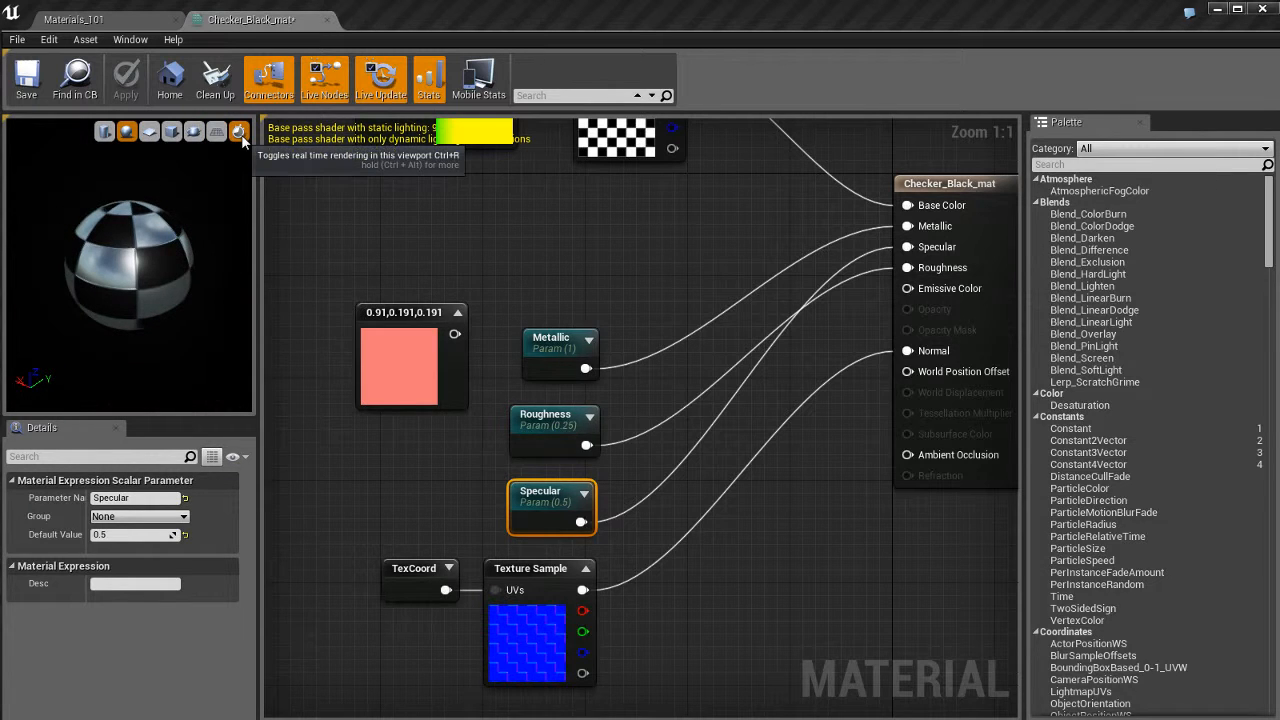
click(242, 137)
click(242, 137)
Set the Speed X of the Panner node feeding the checker texture to 0.5.
click(540, 262)
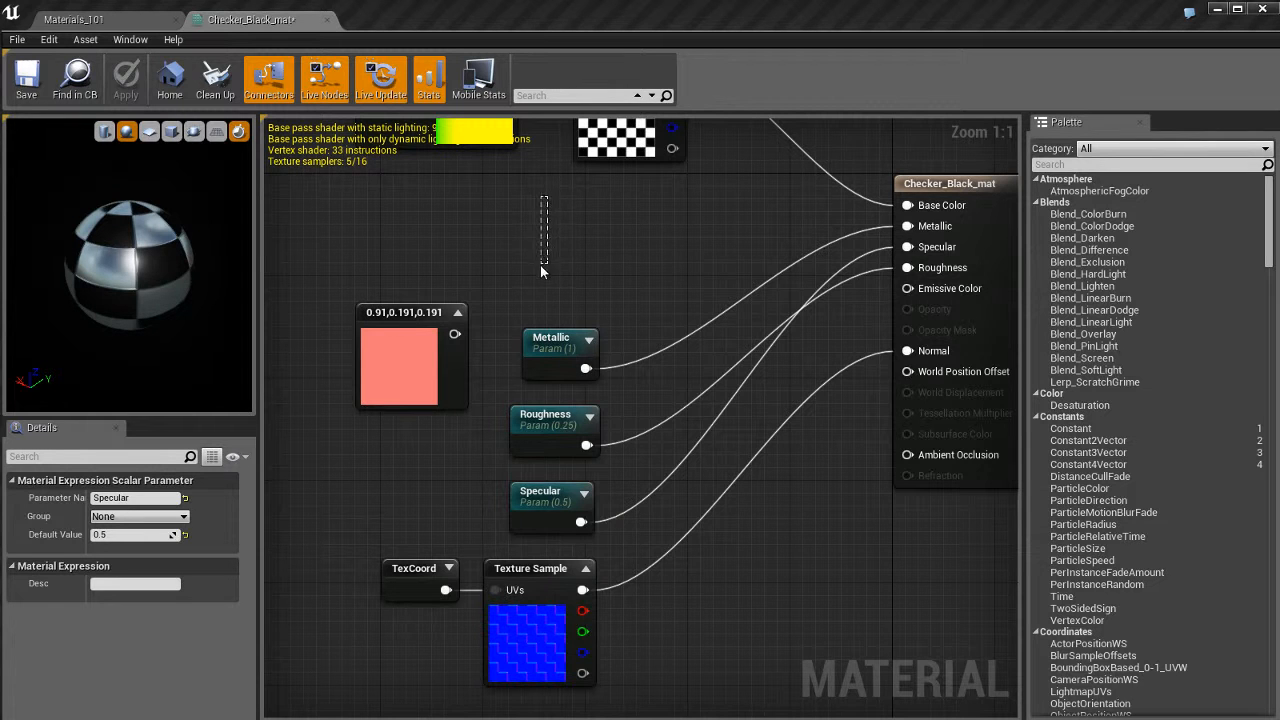
right_drag(540, 265, 528, 462)
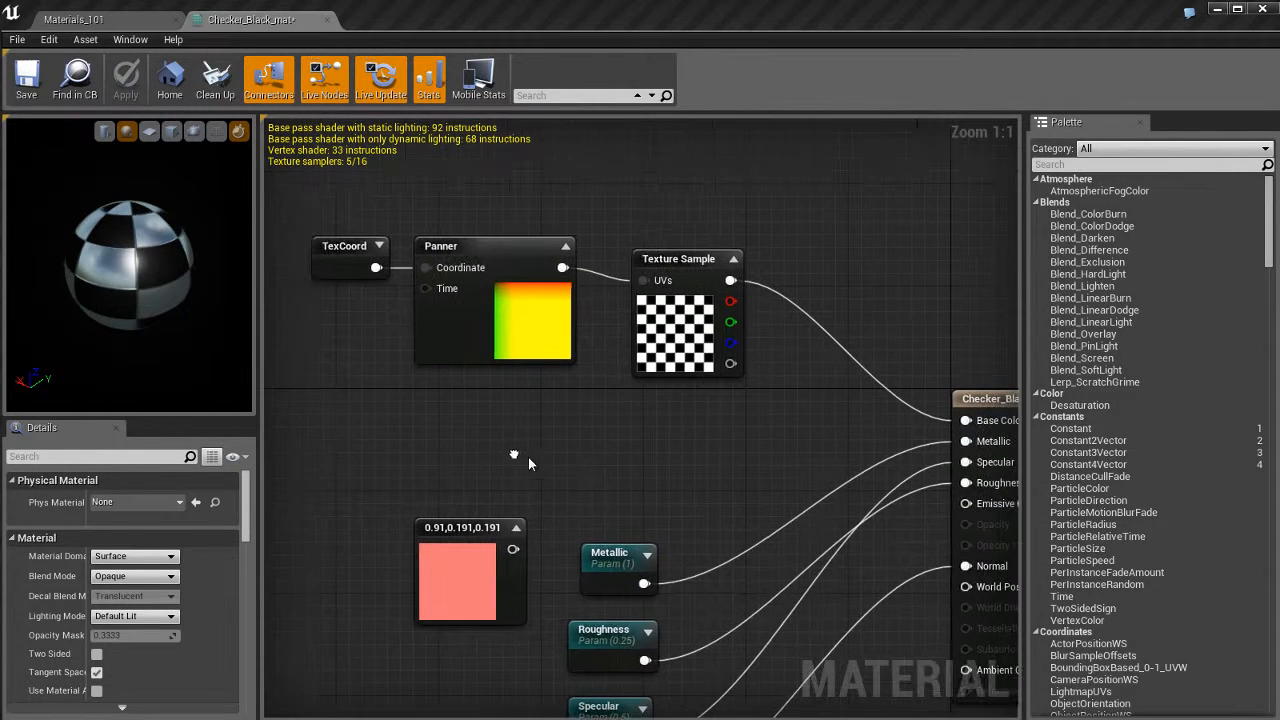
click(506, 337)
click(165, 497)
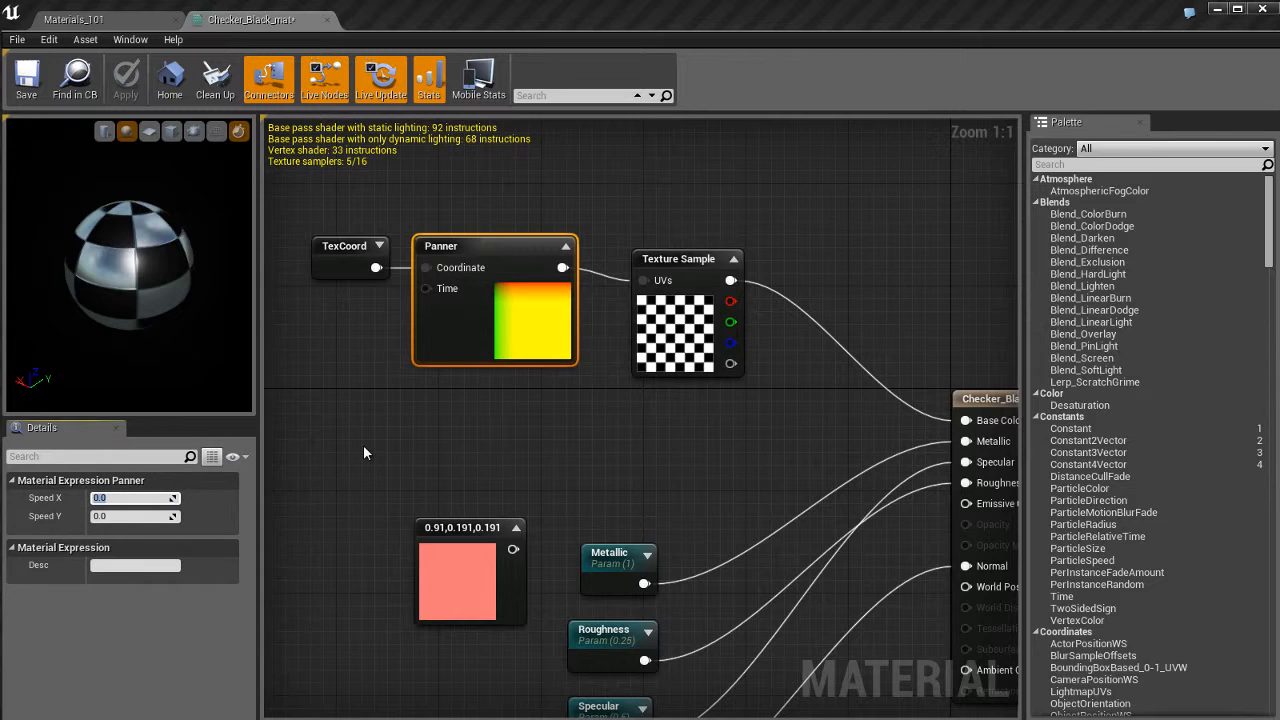
text(0.5)
key(Return)
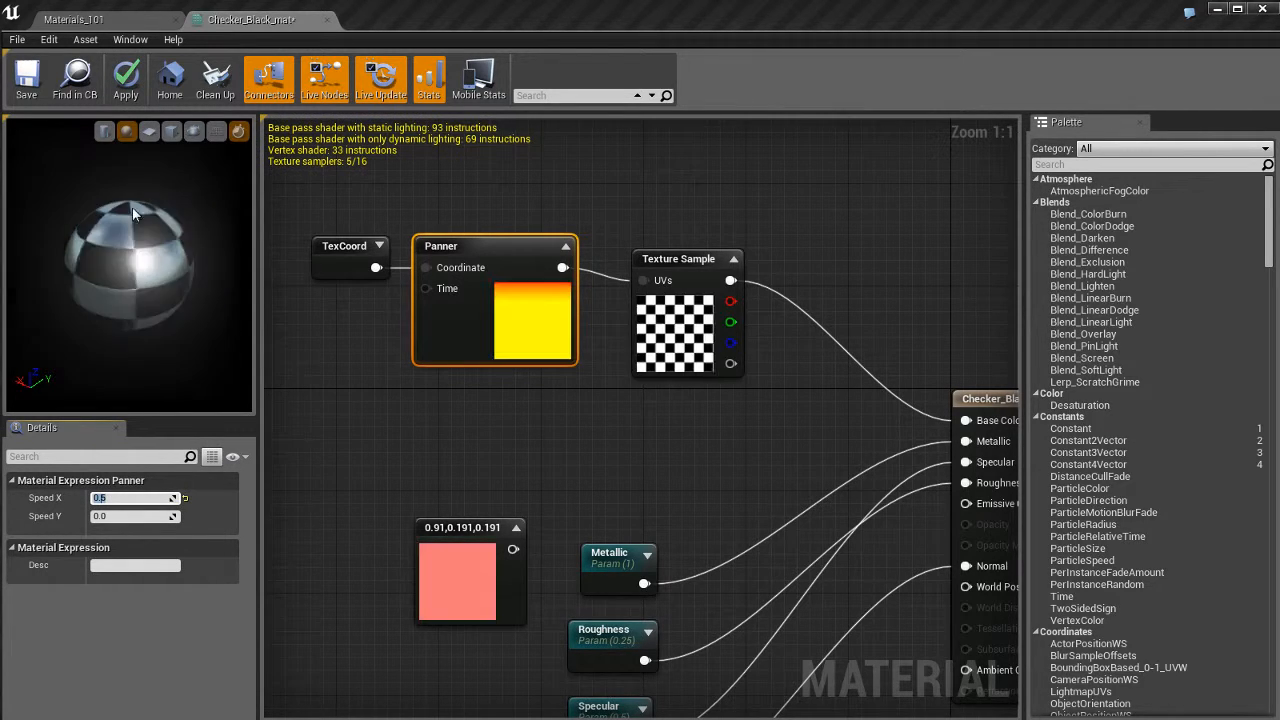
Pause and resume real-time rendering in the preview, then examine the panning checker sphere at different distances and angles.
click(240, 133)
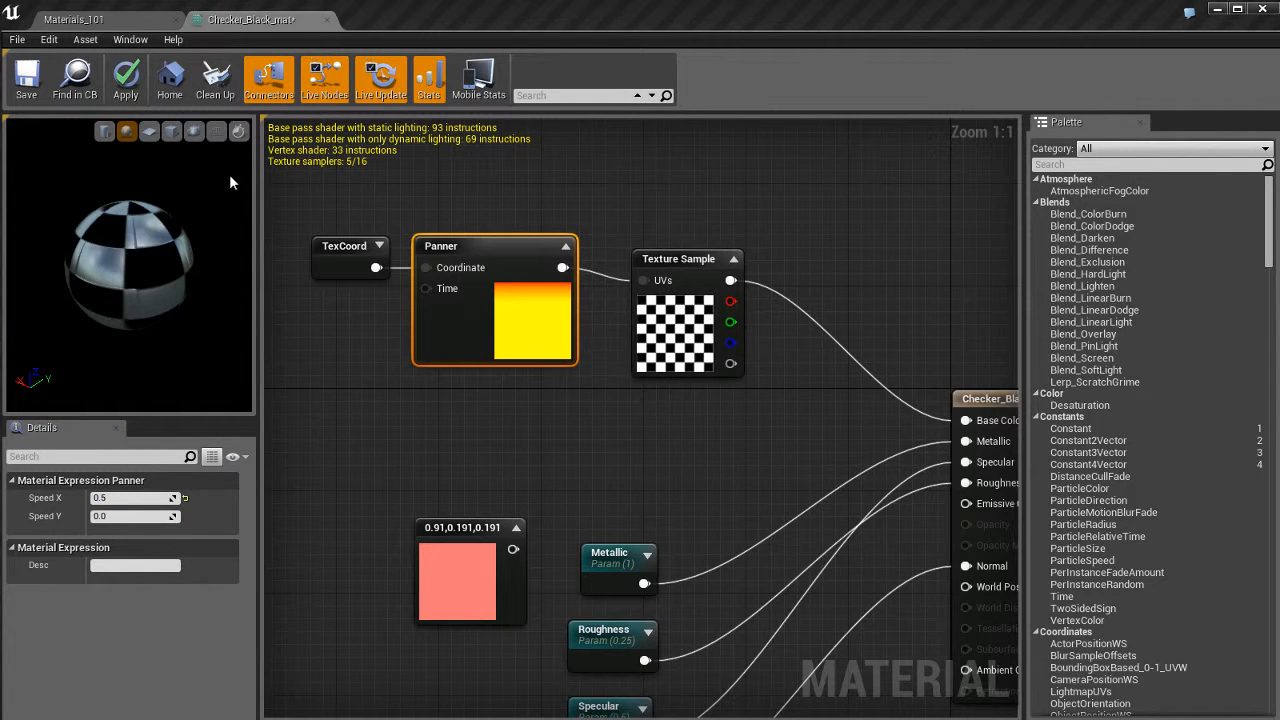
click(239, 131)
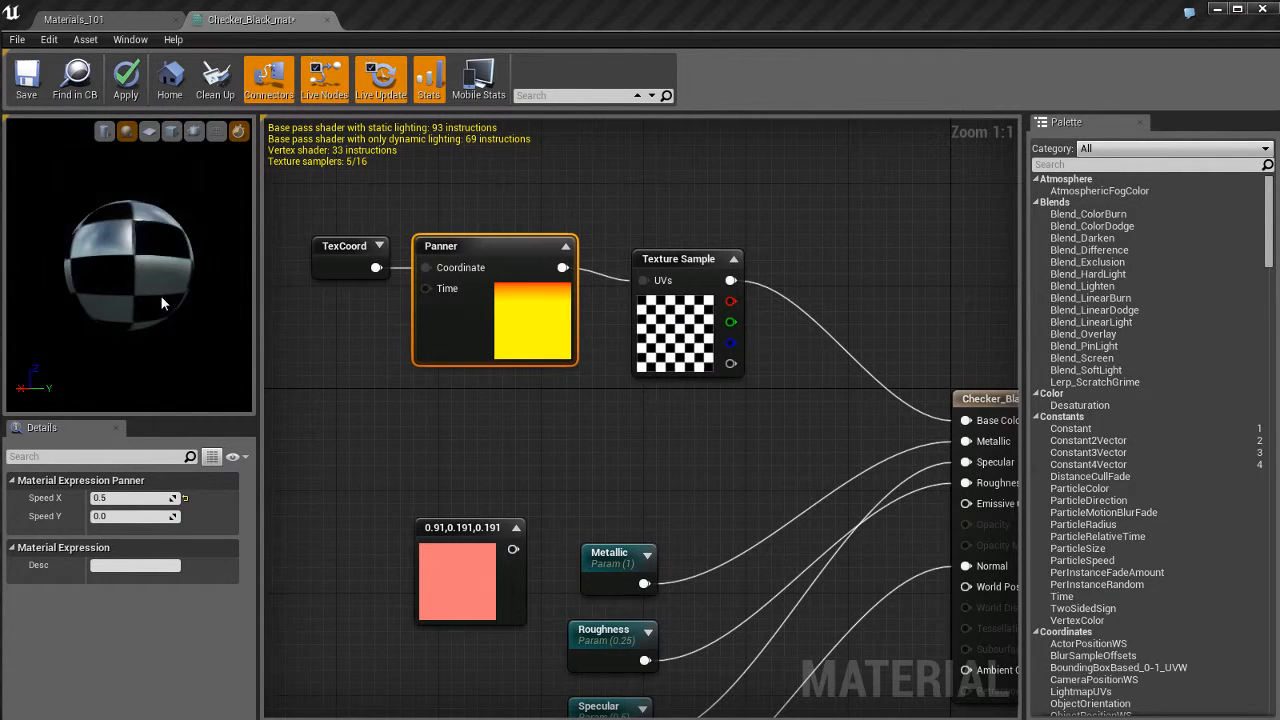
scroll(160, 295, down, 3)
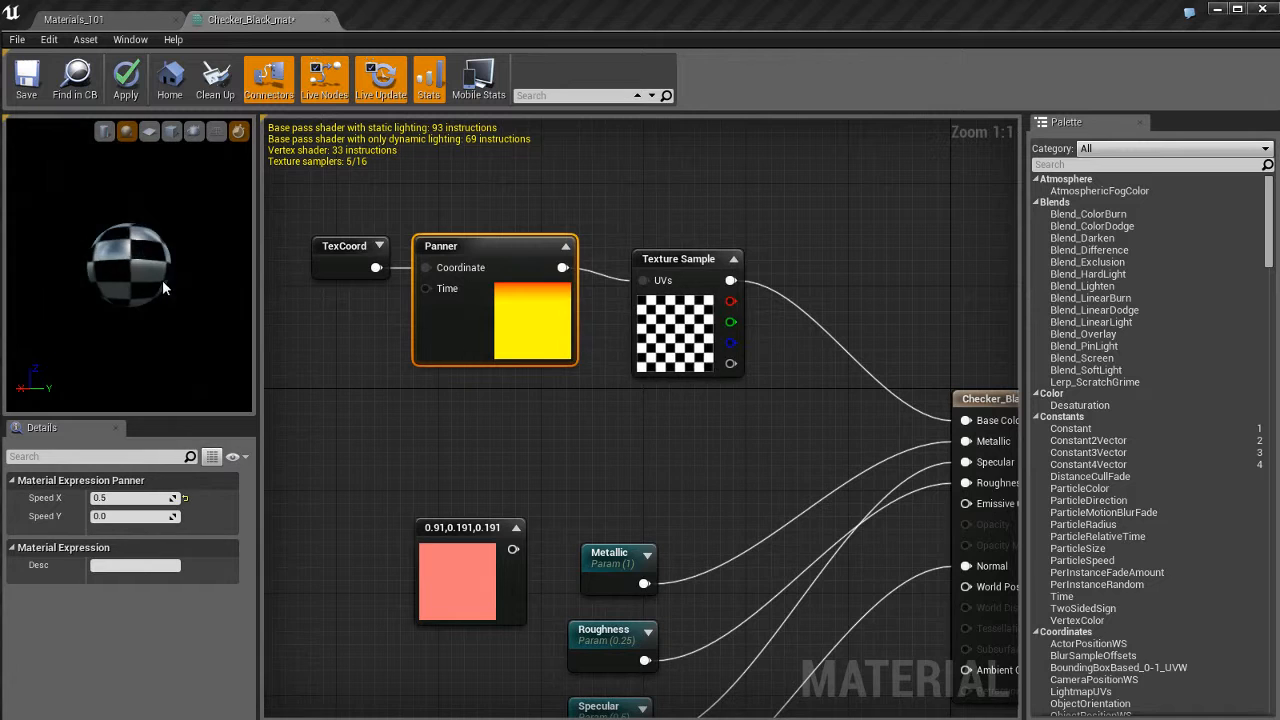
scroll(172, 380, up, 5)
drag(174, 372, 157, 261)
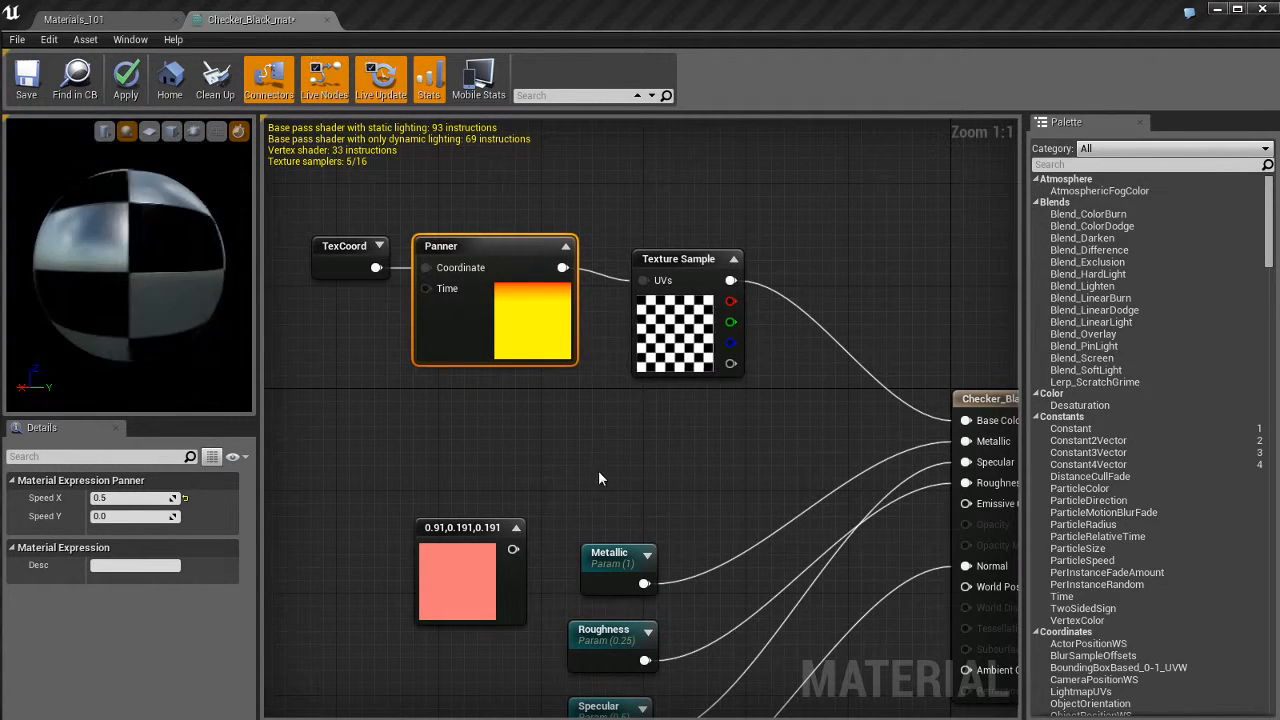
Reset the Panner node's Speed X to its default and bring the whole material graph into view.
click(184, 497)
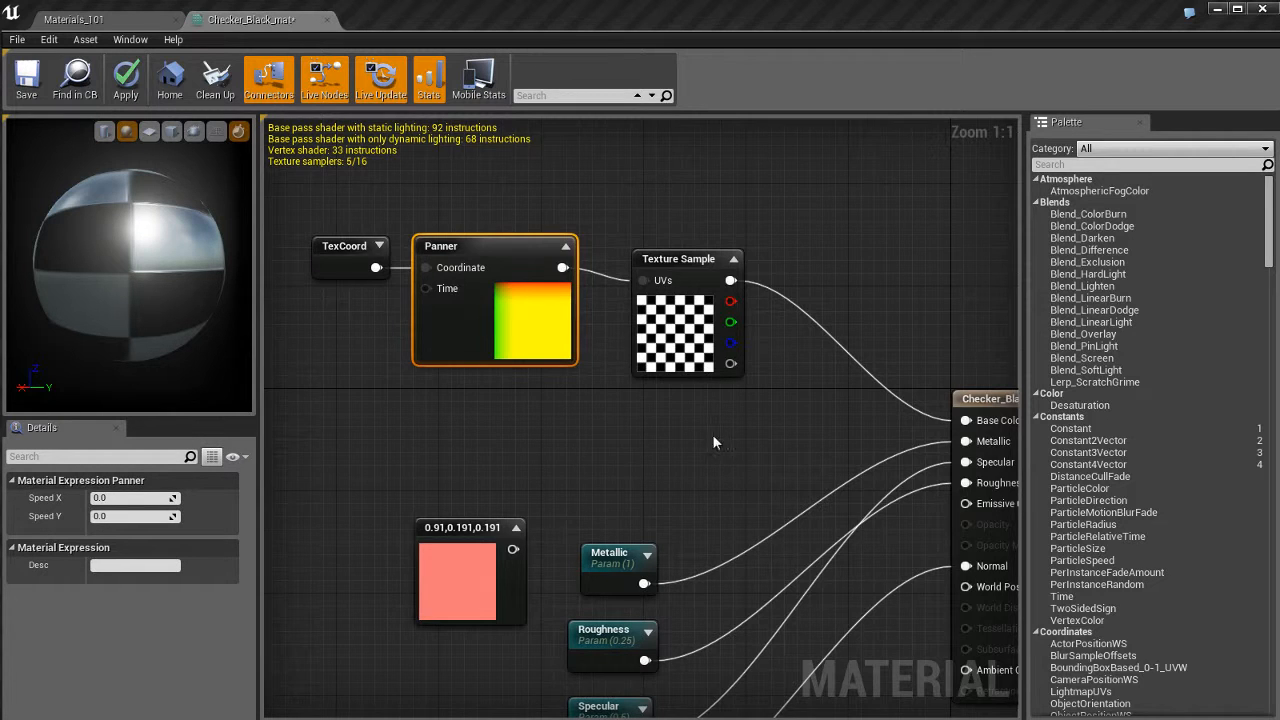
scroll(636, 413, down, 2)
scroll(636, 413, up, 1)
right_drag(641, 443, 632, 371)
scroll(625, 379, down, 1)
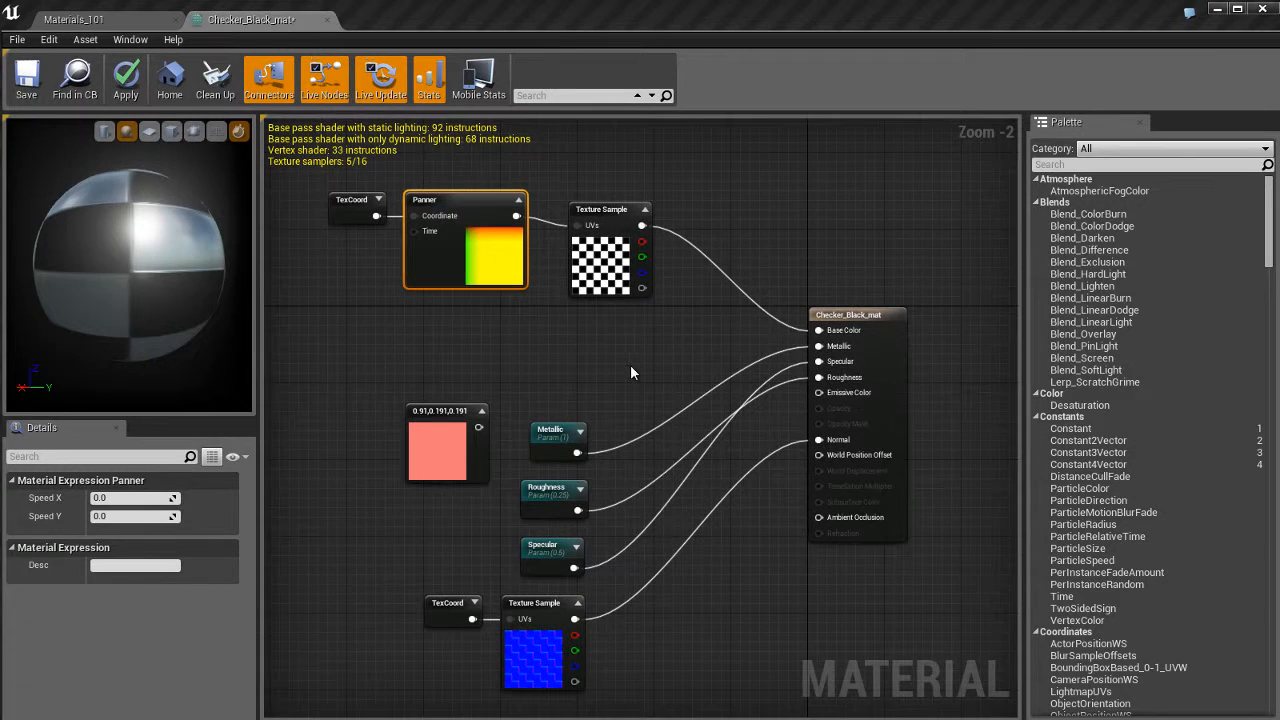